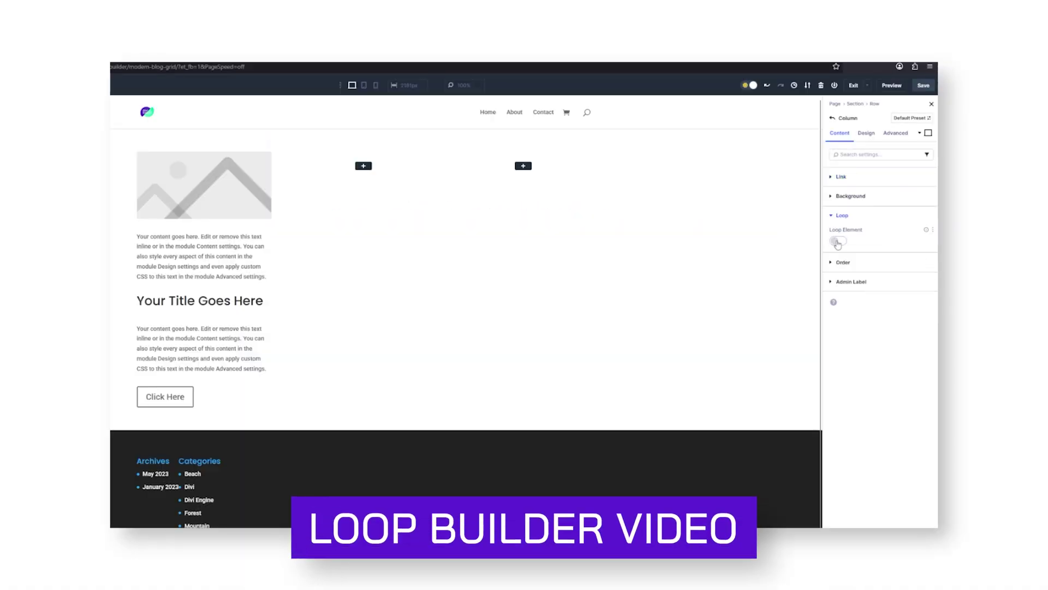
Show the finished blog-post Group Carousel with red arrows and red category tag on the live page.
click(838, 242)
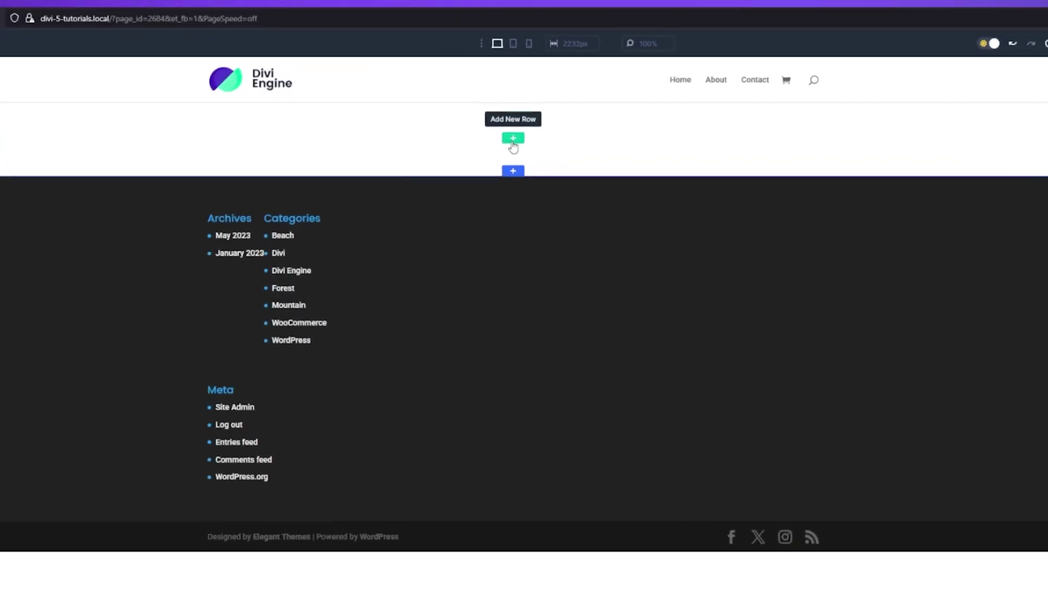
Insert a single-column row and place a Group Carousel module in it.
click(517, 148)
click(431, 158)
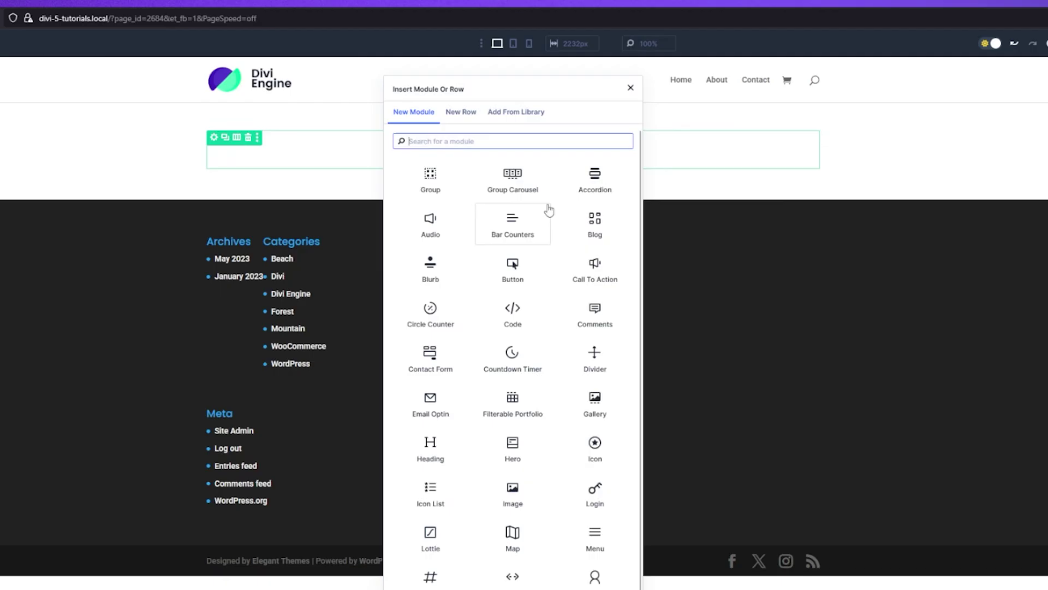
click(529, 189)
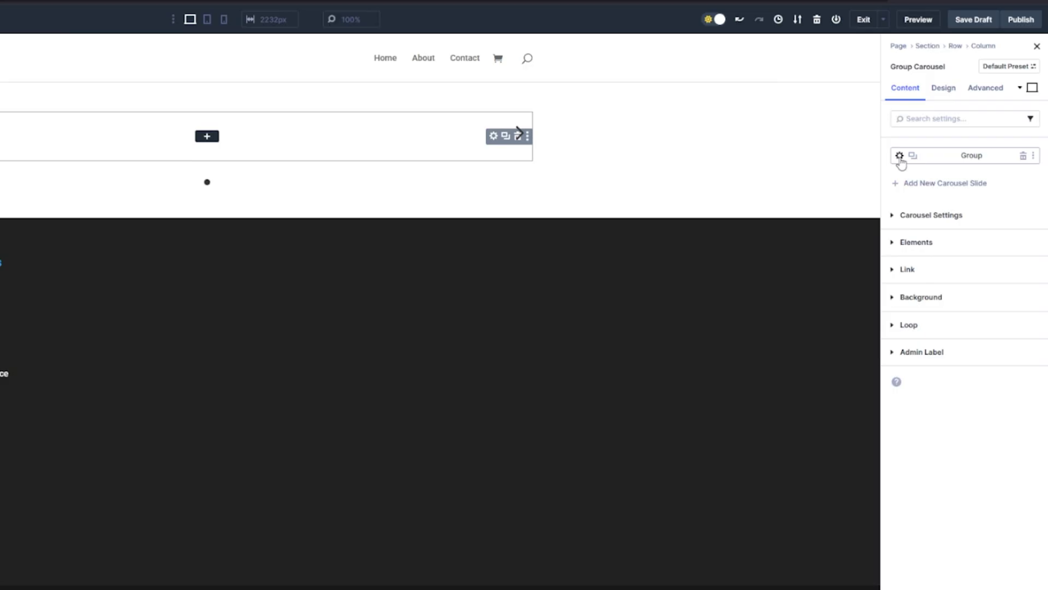
Undo the last change, then set the carousel Group slide's Min Height to 500 under Design > Sizing.
key(ctrl+z)
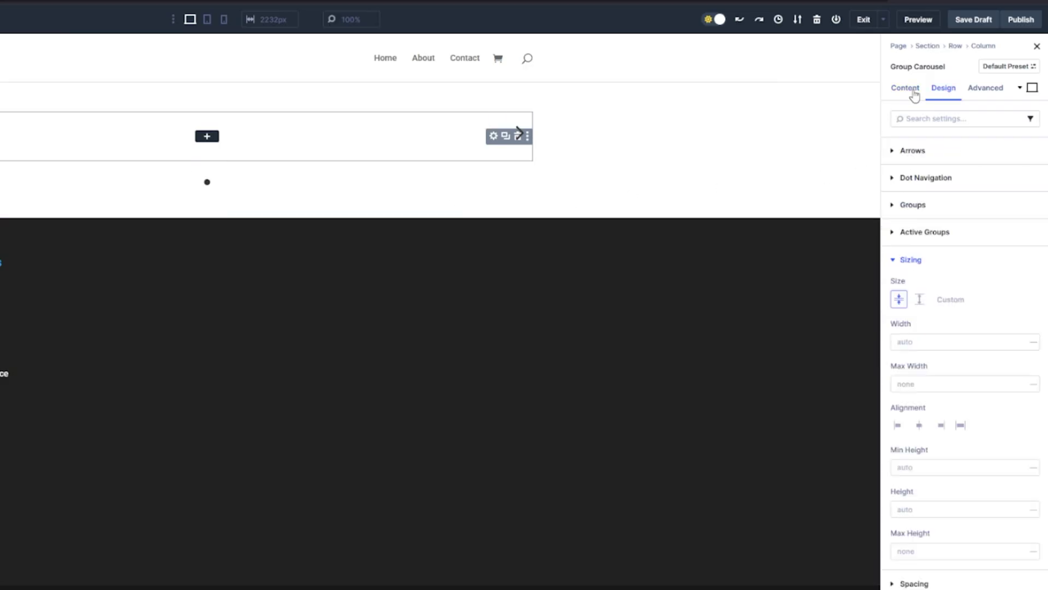
click(906, 93)
click(913, 158)
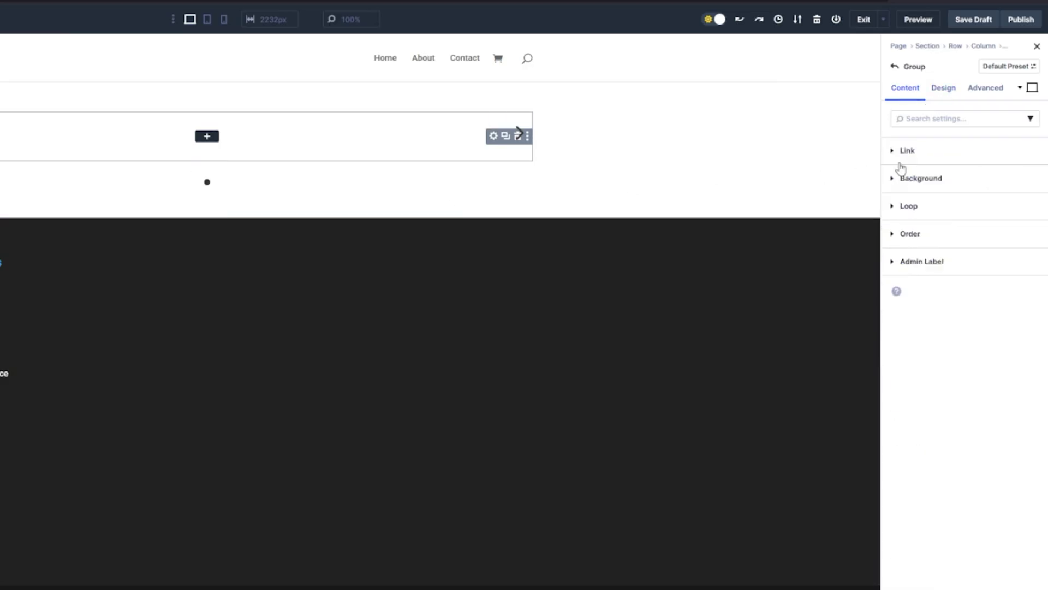
click(944, 86)
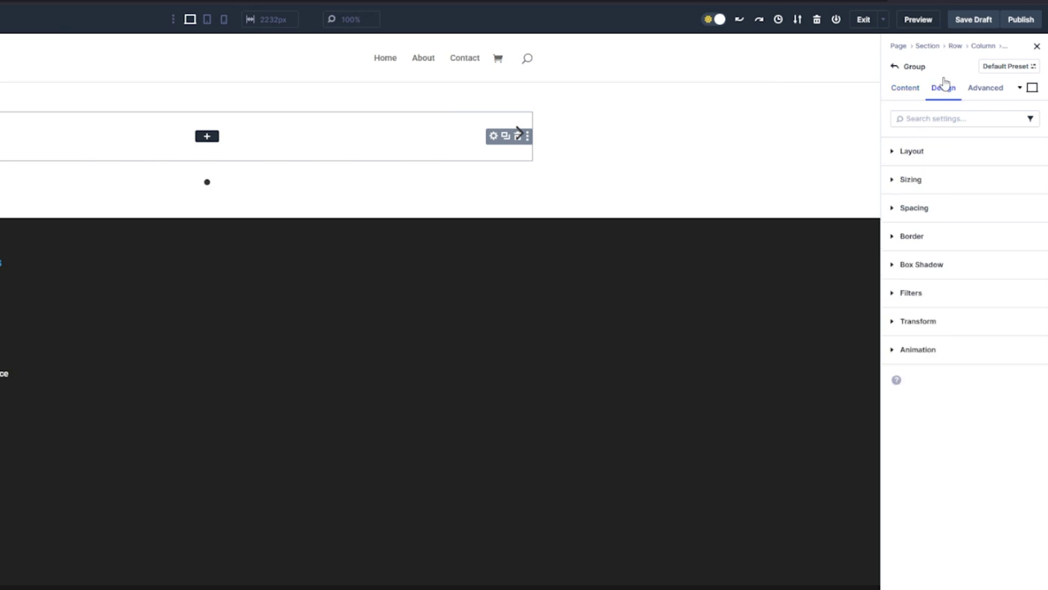
click(930, 182)
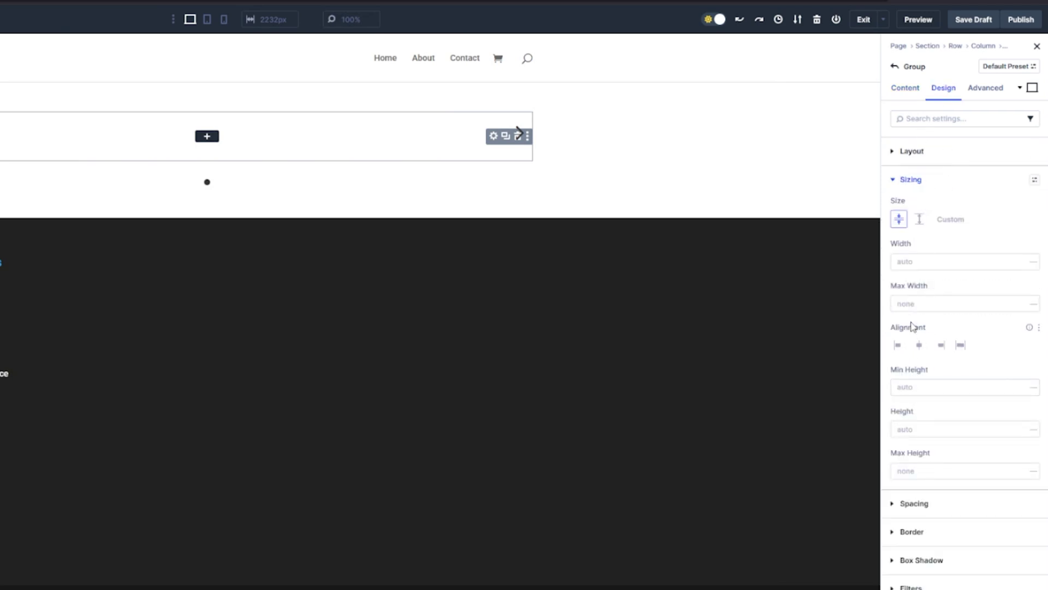
click(904, 385)
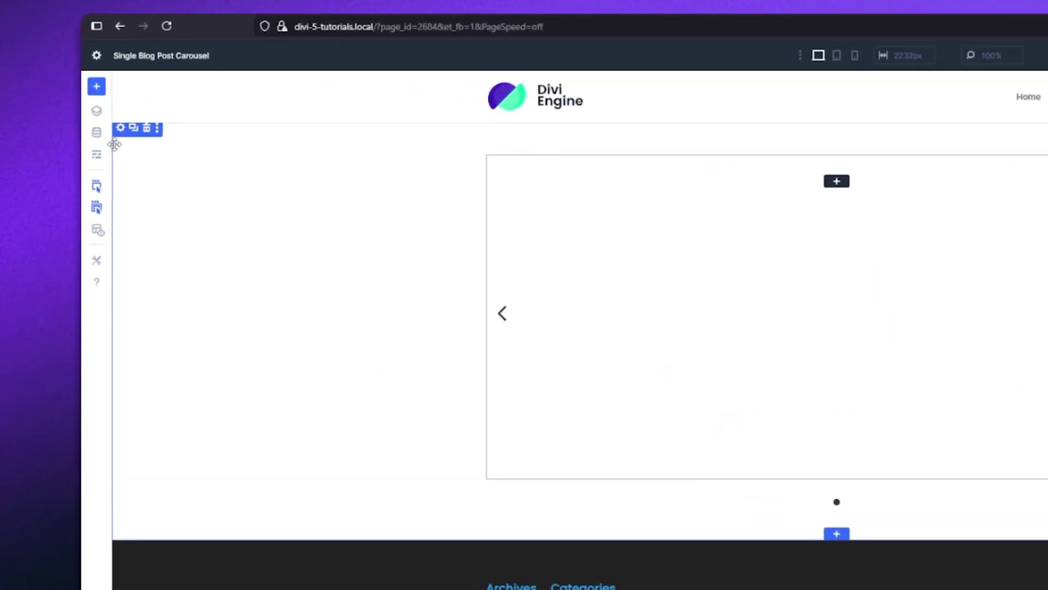
Expand Section, Row, Column and Carousel in Layers and open the Group slide's settings.
click(96, 111)
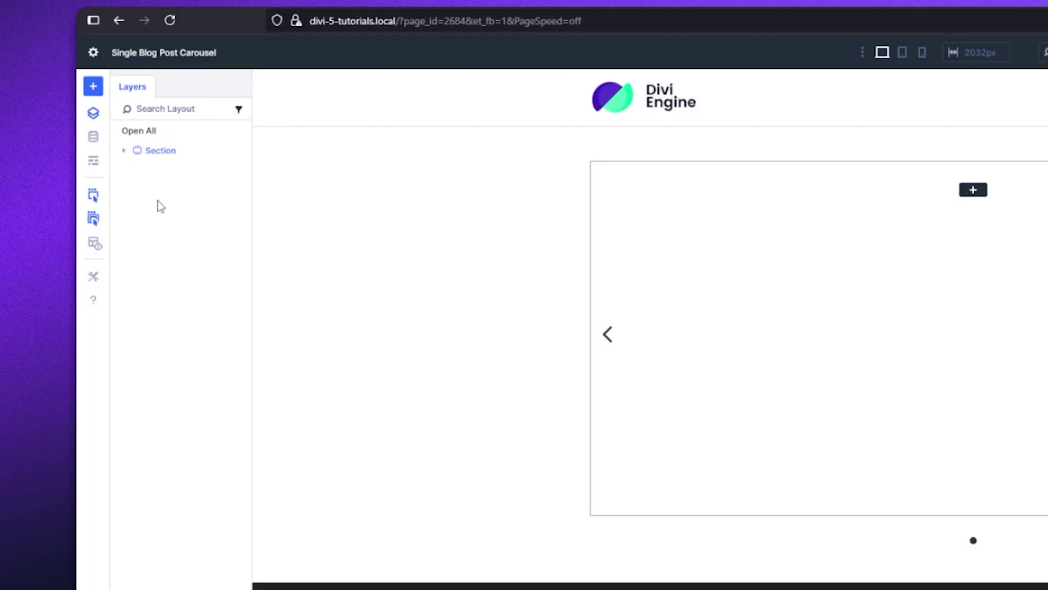
click(124, 150)
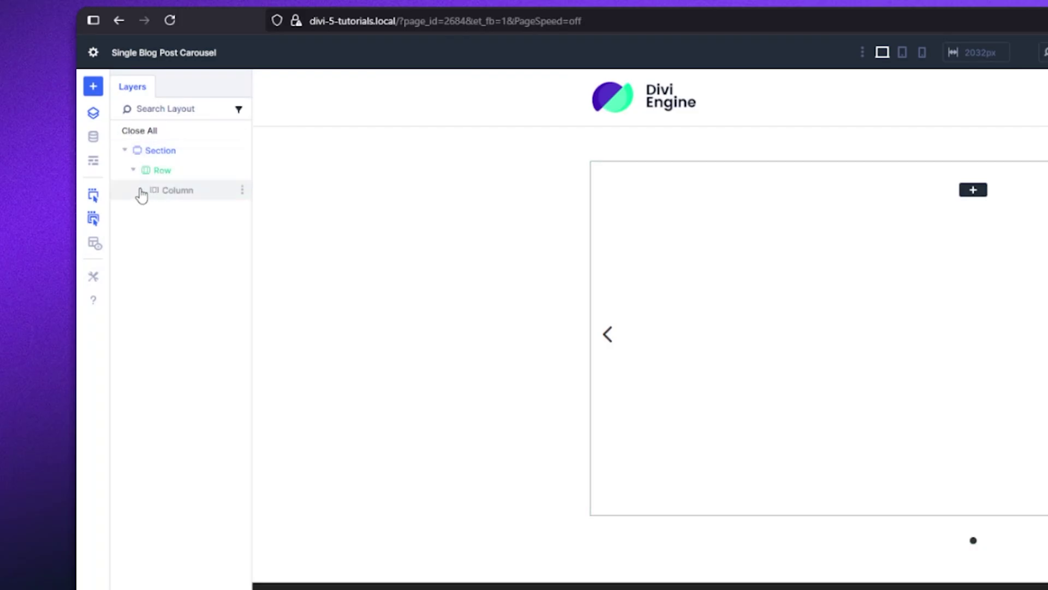
click(141, 191)
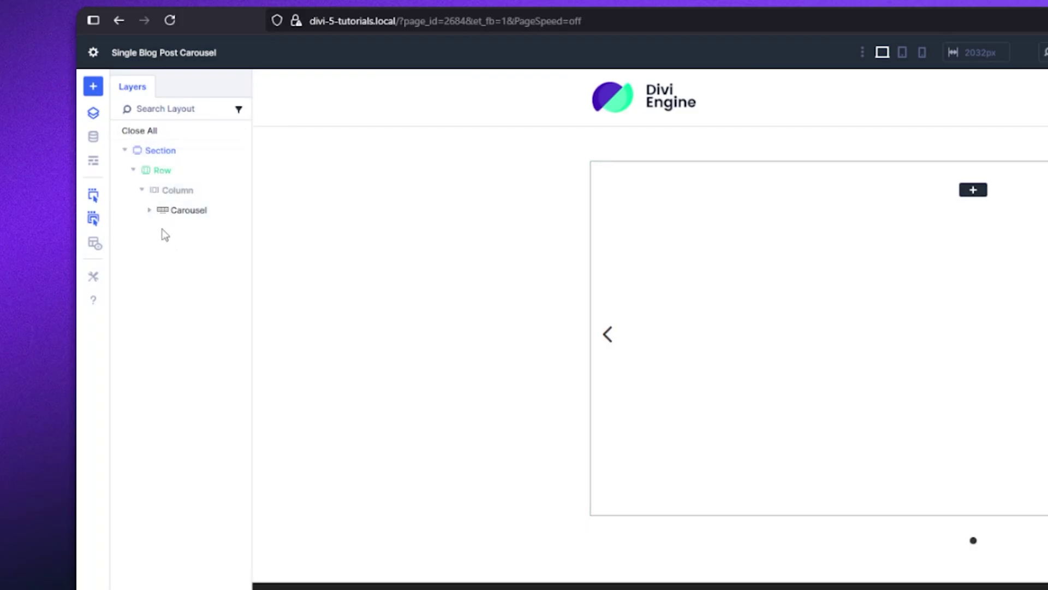
click(150, 211)
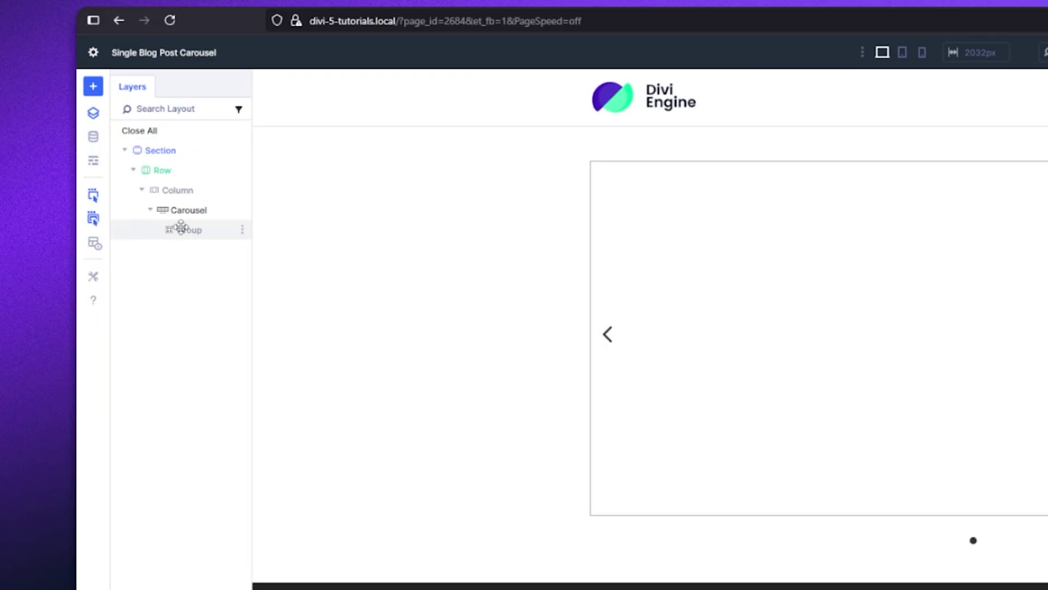
double_click(175, 227)
click(857, 183)
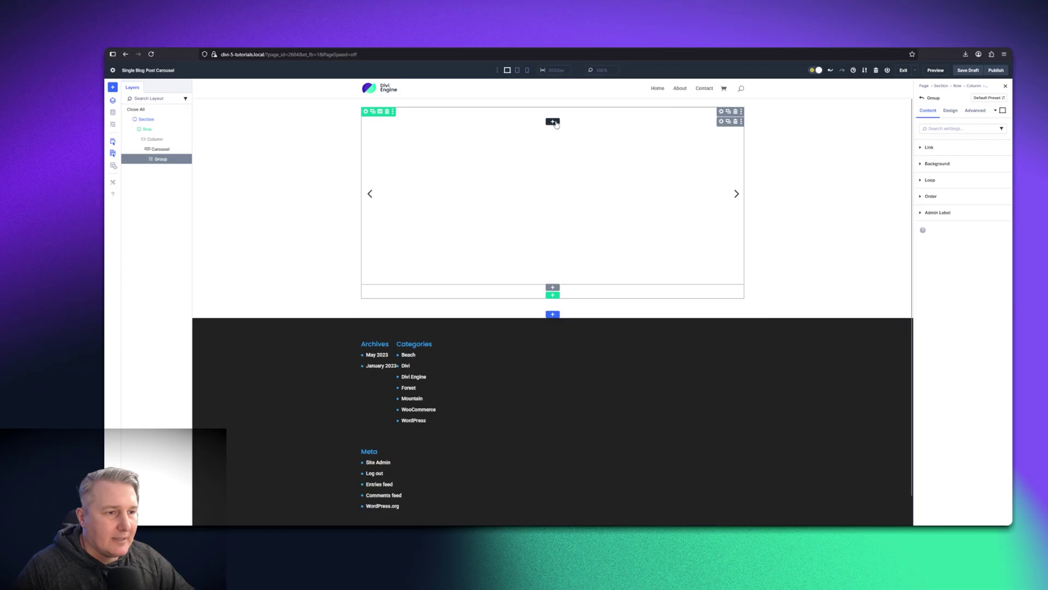
Add a Heading module inside the carousel's Group slide.
click(553, 121)
text(head)
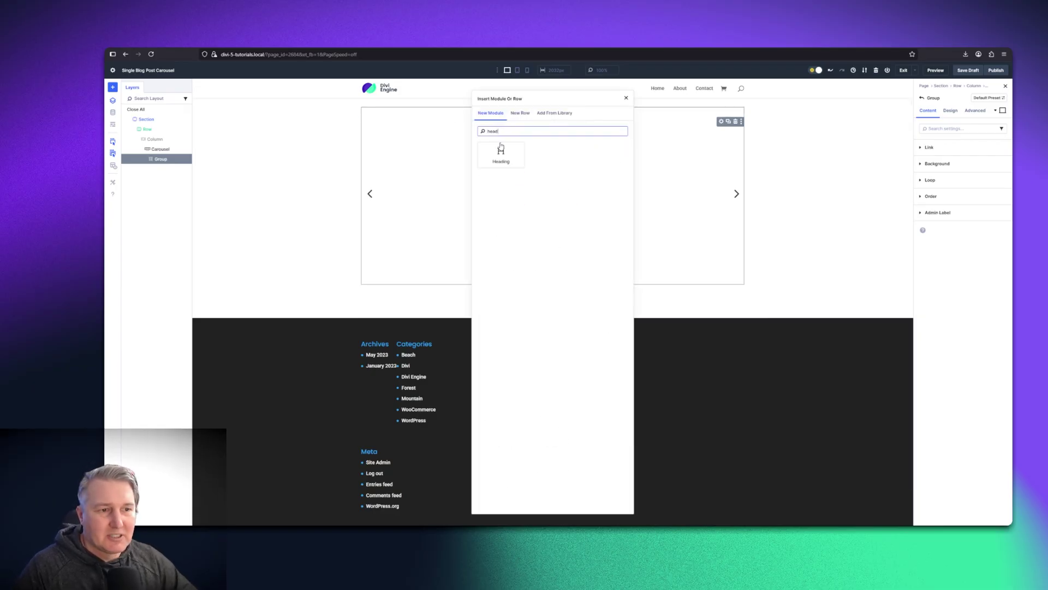
click(501, 148)
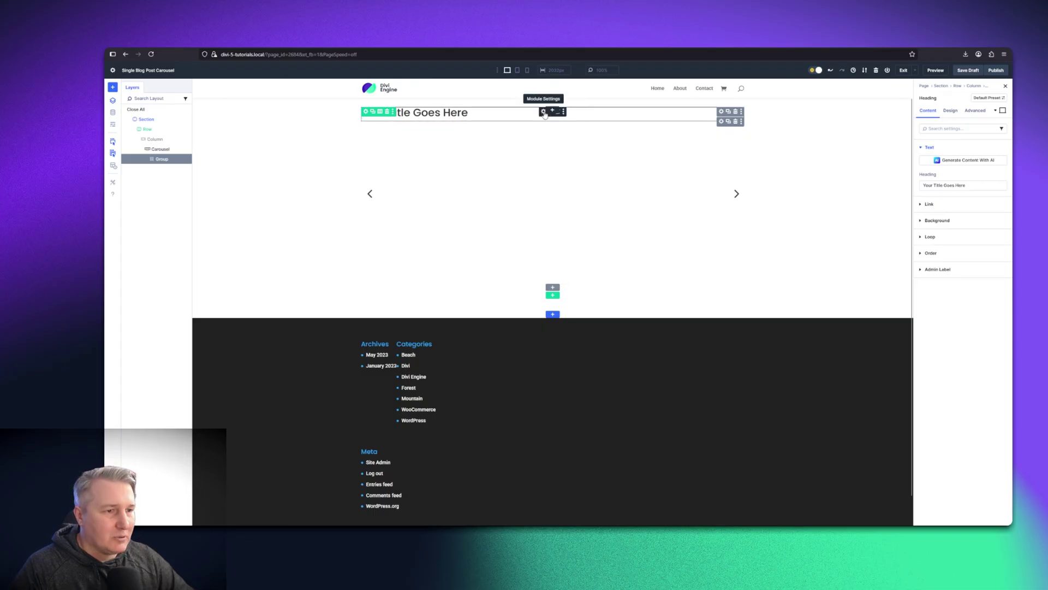
Add a Text module beneath the heading inside the Group slide.
click(551, 112)
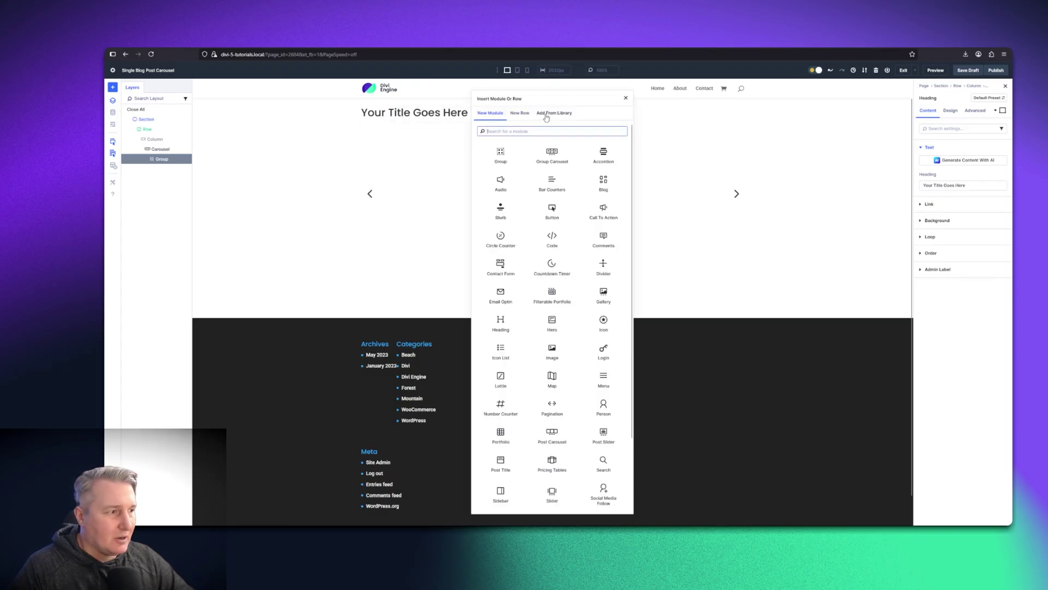
click(171, 163)
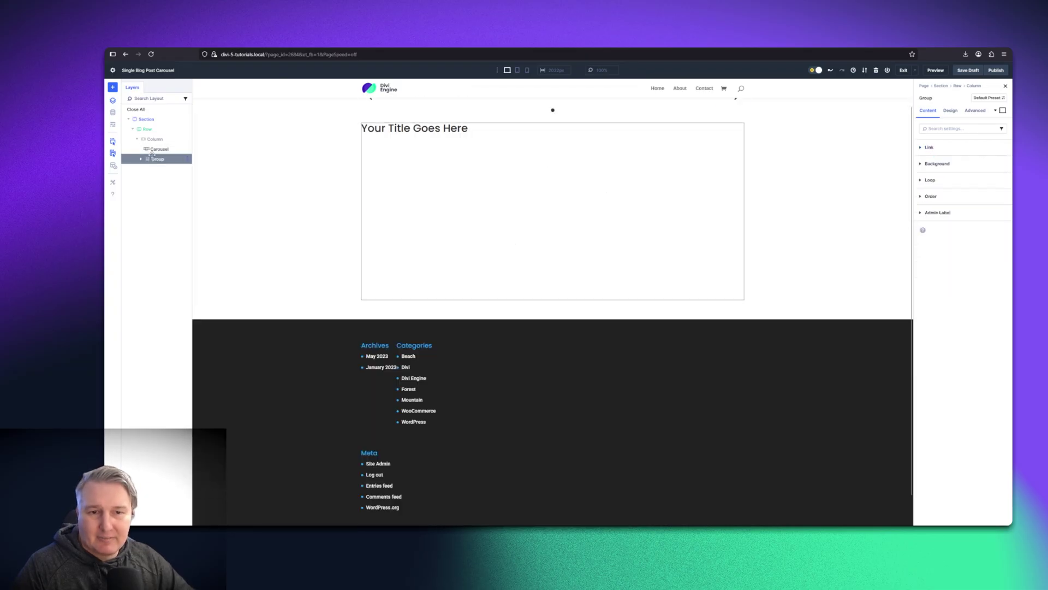
drag(146, 158, 173, 150)
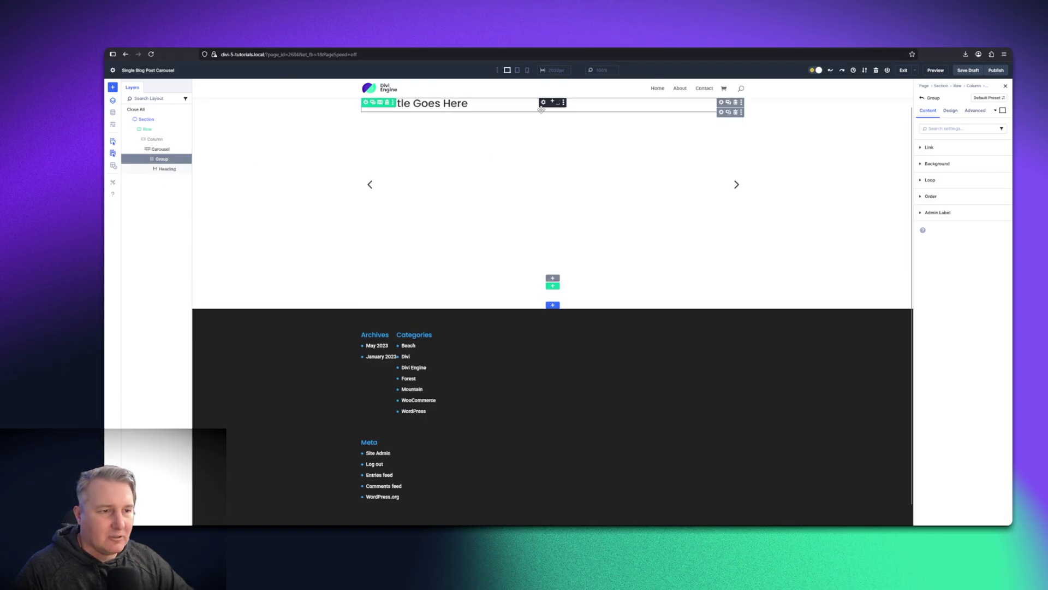
click(553, 103)
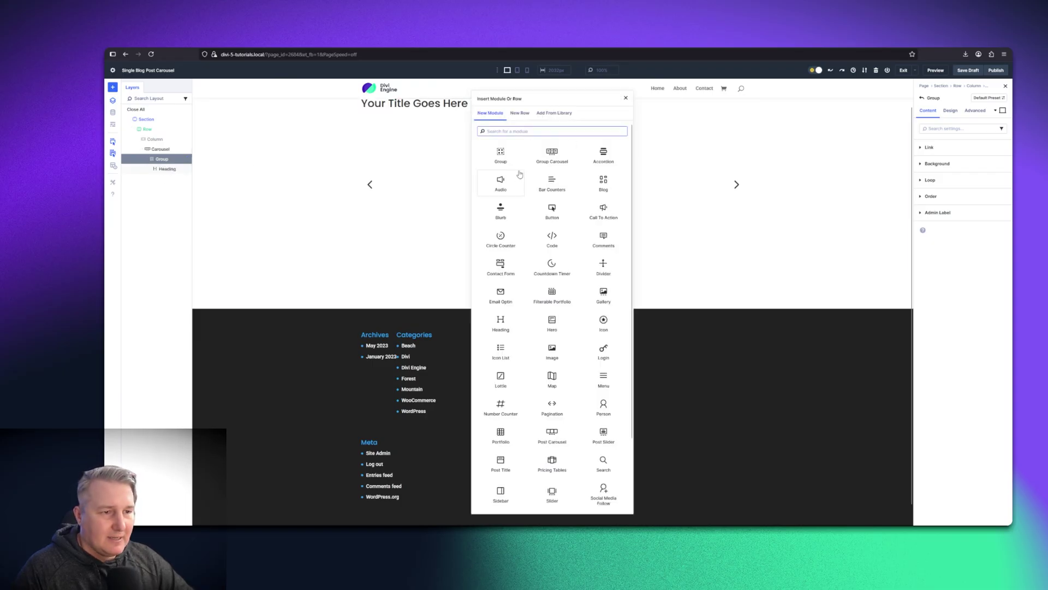
text(text)
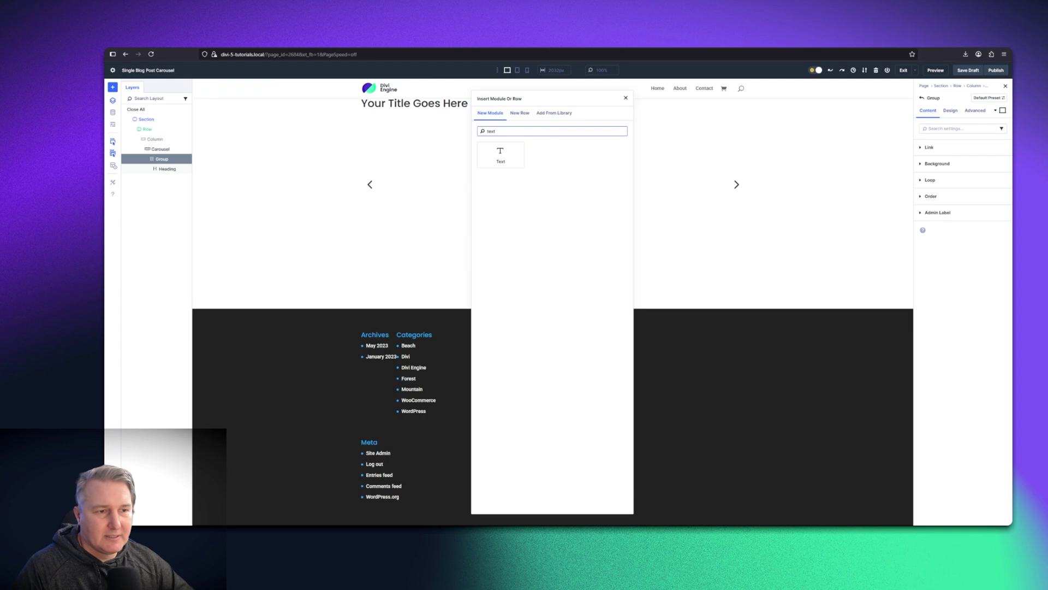
click(499, 159)
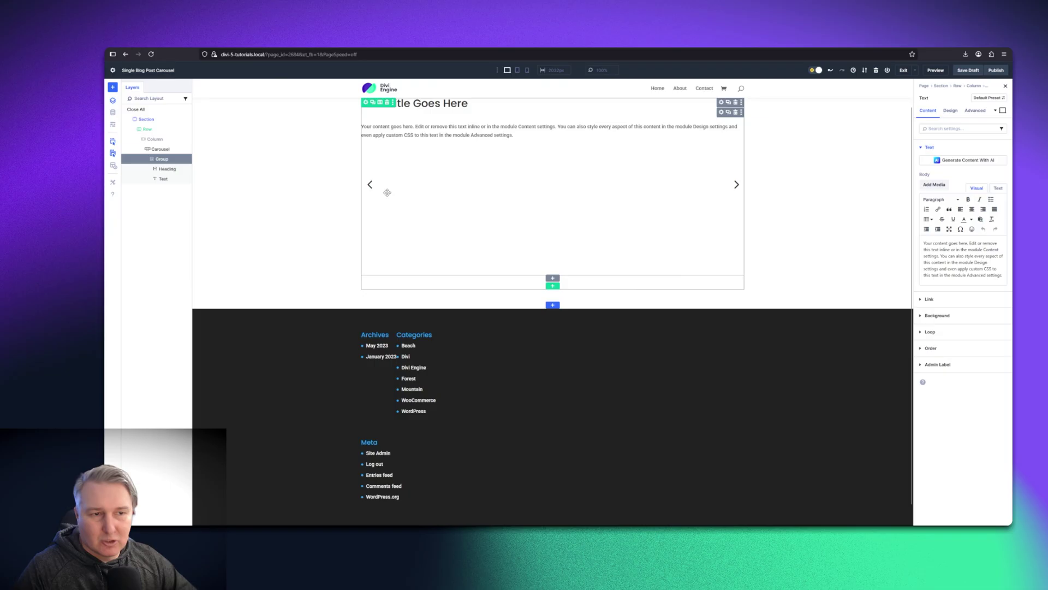
Turn on Loop Element for the Group slide with Post Type Posts, giving ten slides.
click(155, 158)
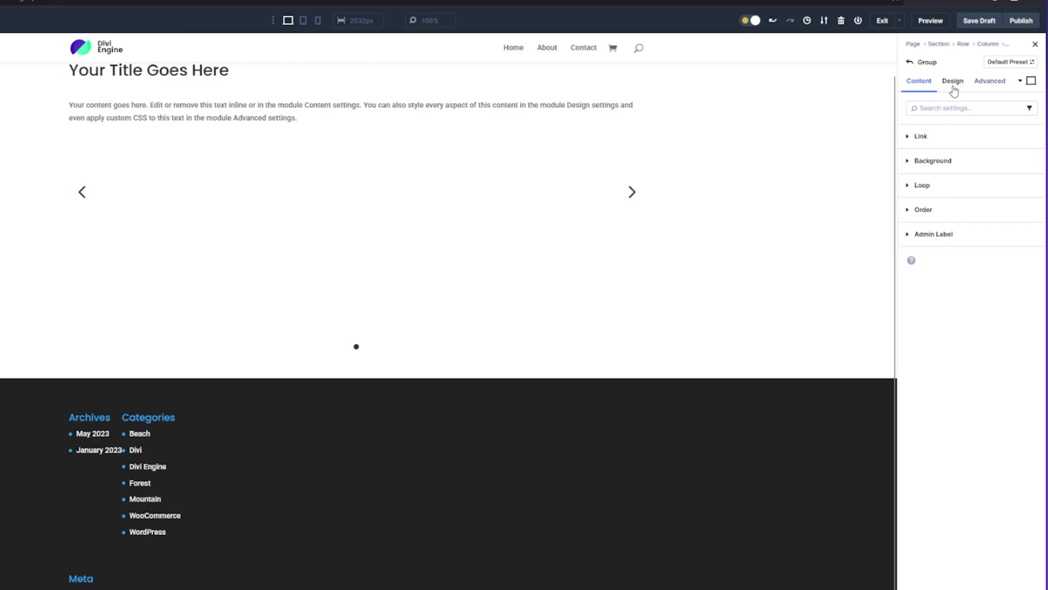
click(931, 198)
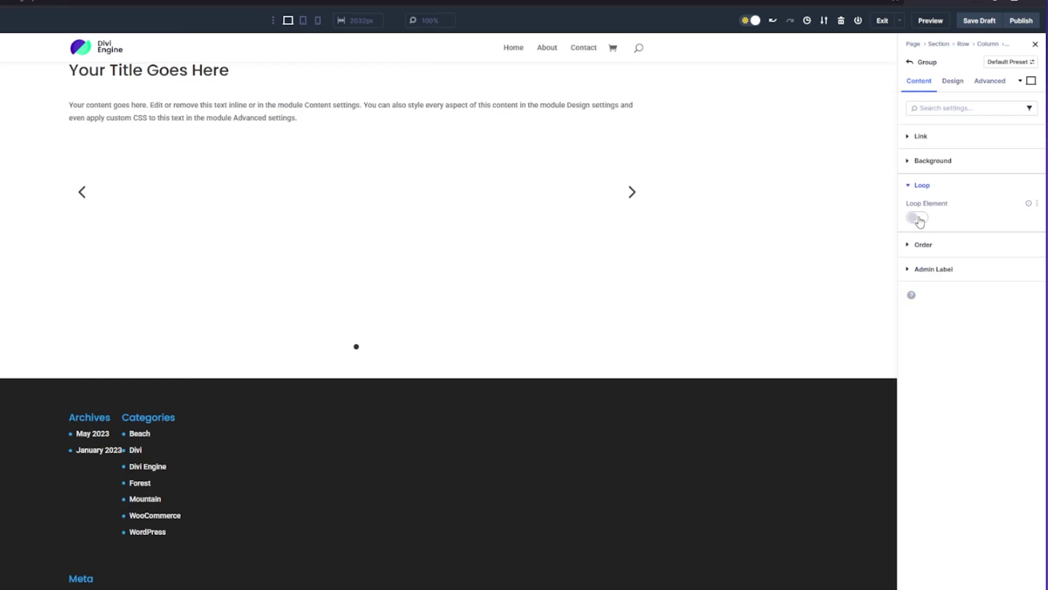
click(918, 218)
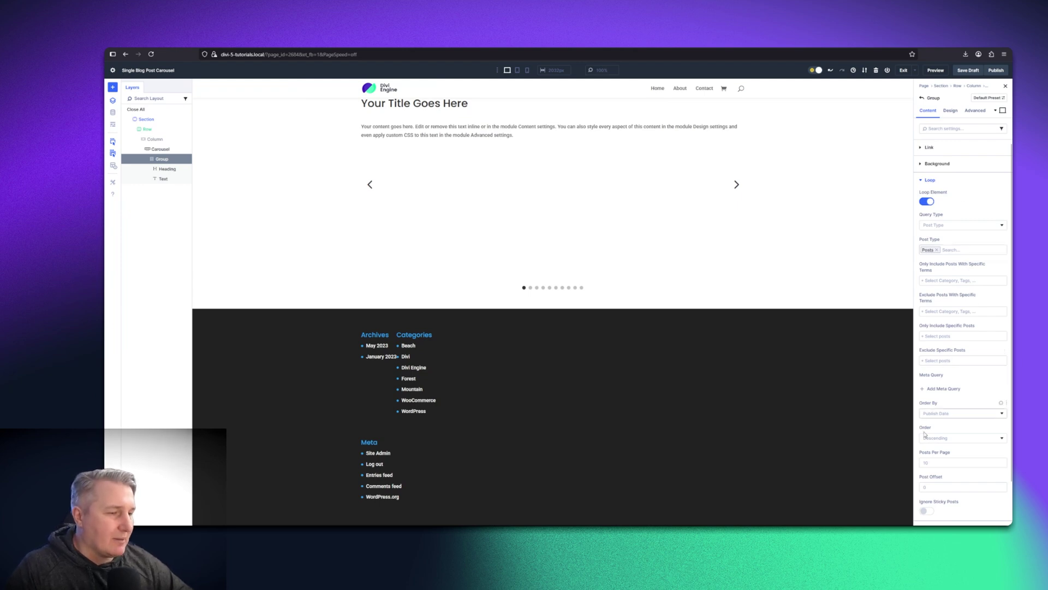
scroll(491, 180, up, 1)
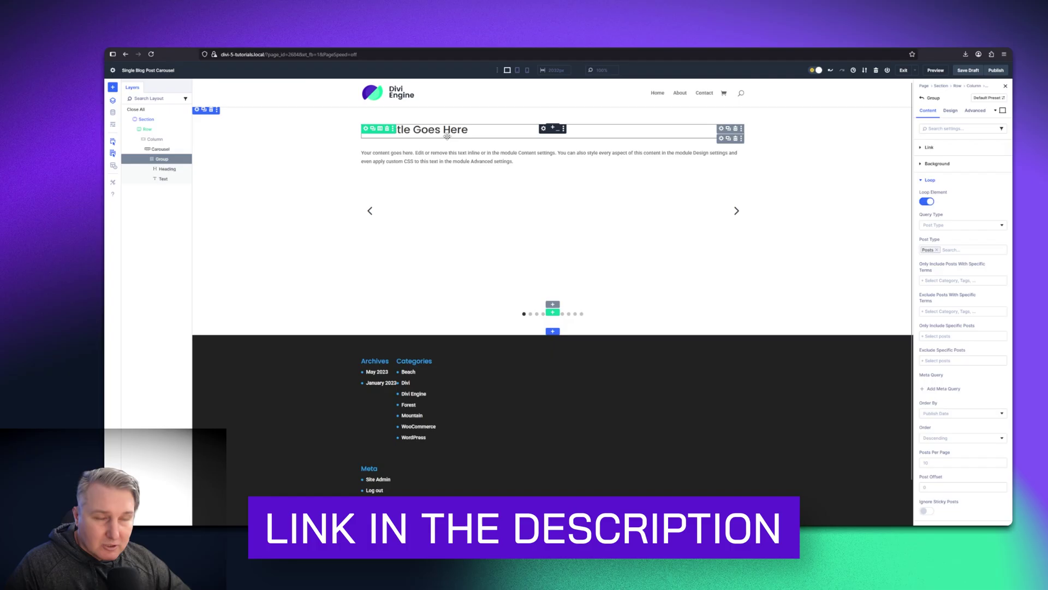
Set the Heading to dynamic Loop Post Title so each slide shows its post's title.
click(543, 129)
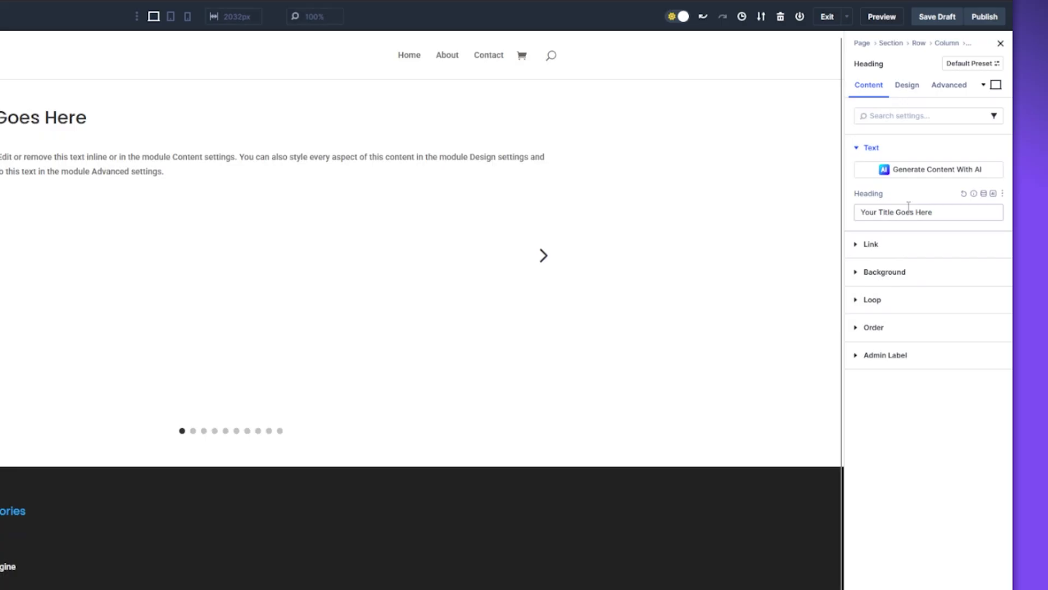
click(983, 197)
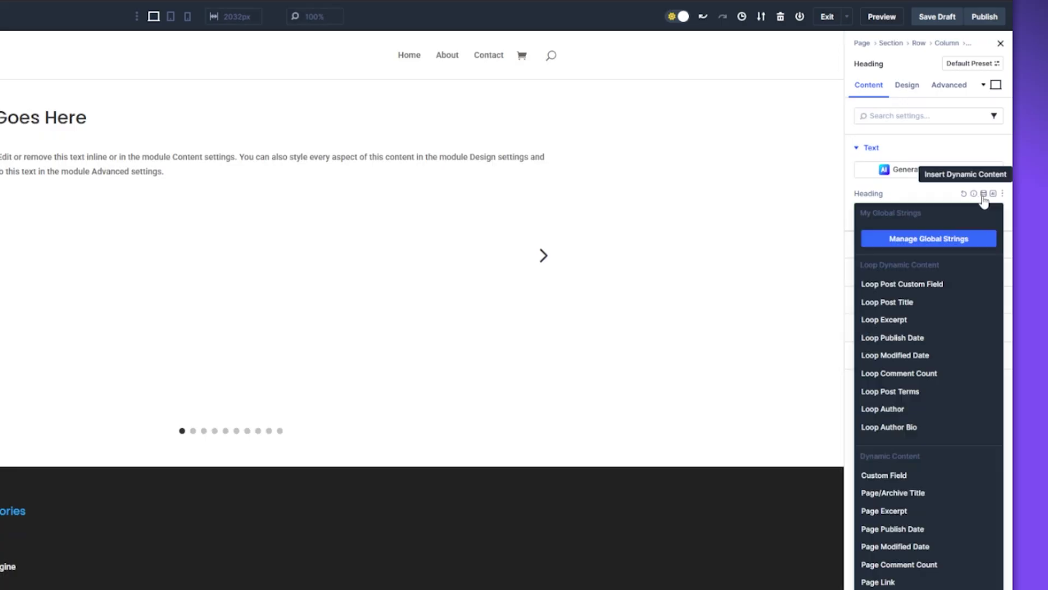
click(914, 303)
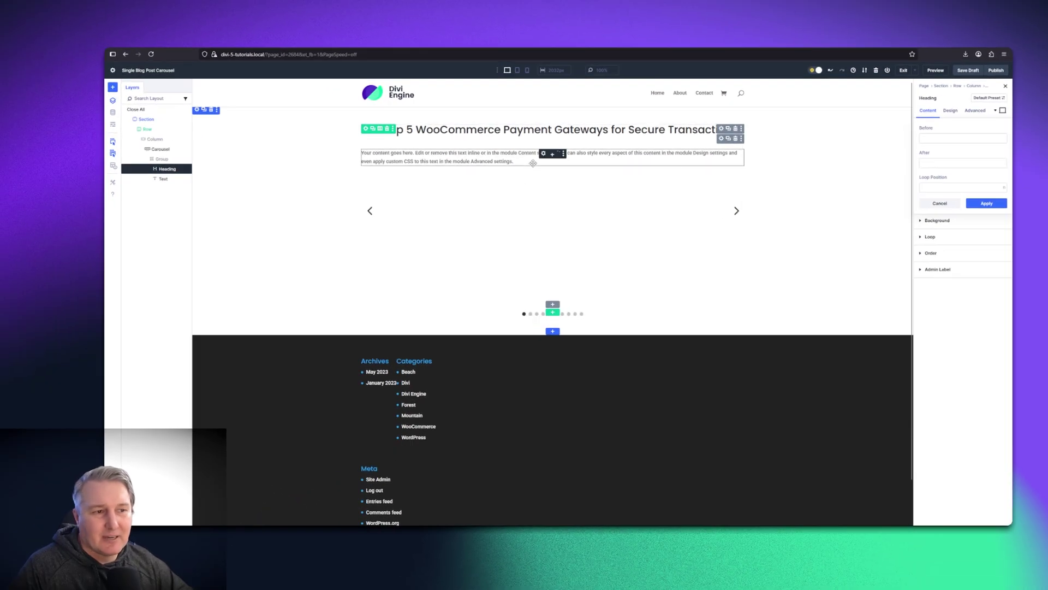
Set the Text module's body to Loop Post Terms with the Categories taxonomy, showing 'WooCommerce'.
click(544, 154)
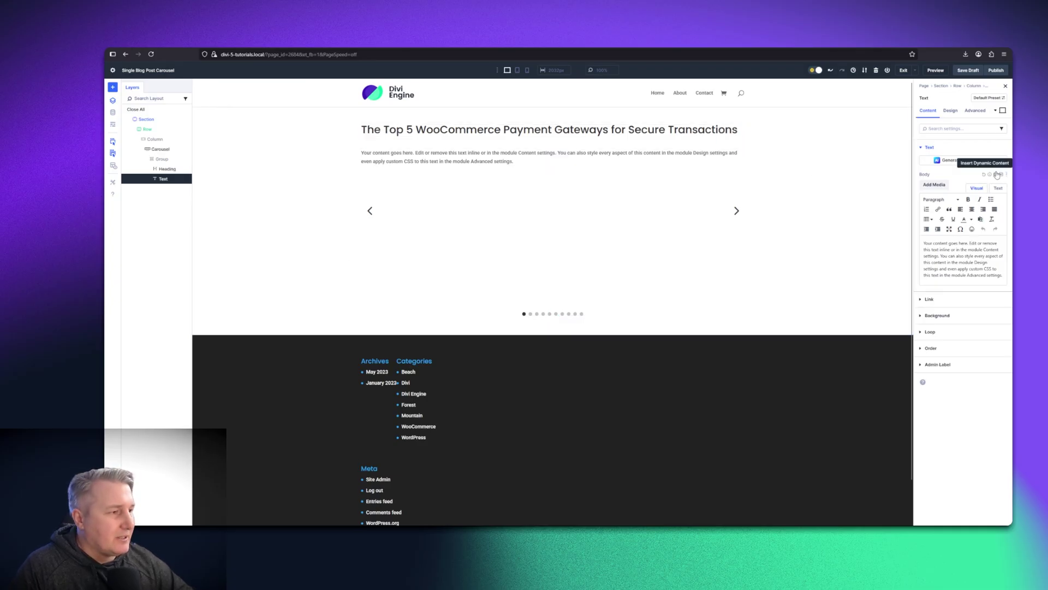
click(996, 174)
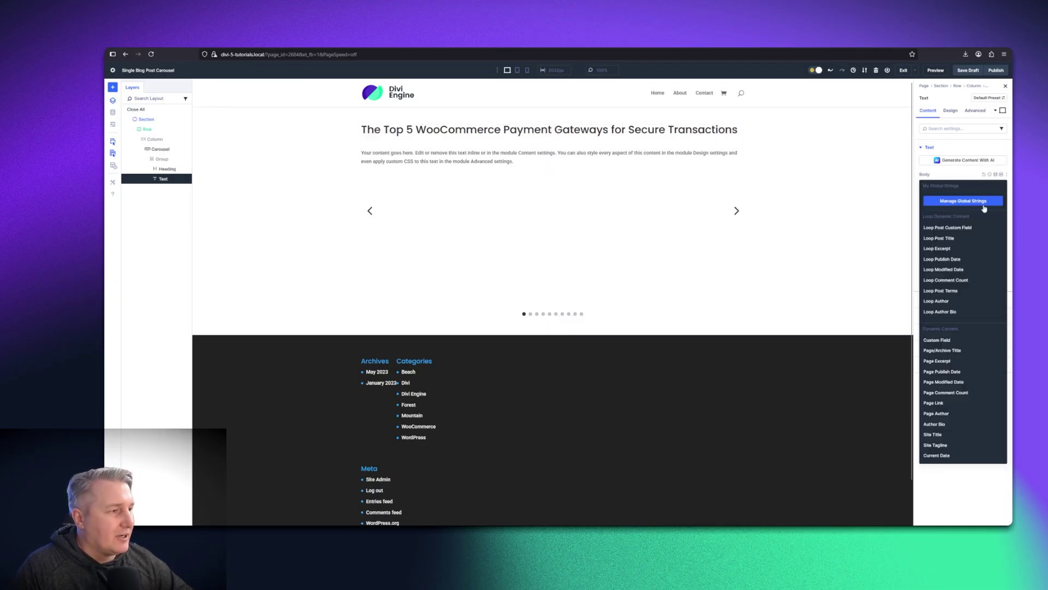
click(956, 292)
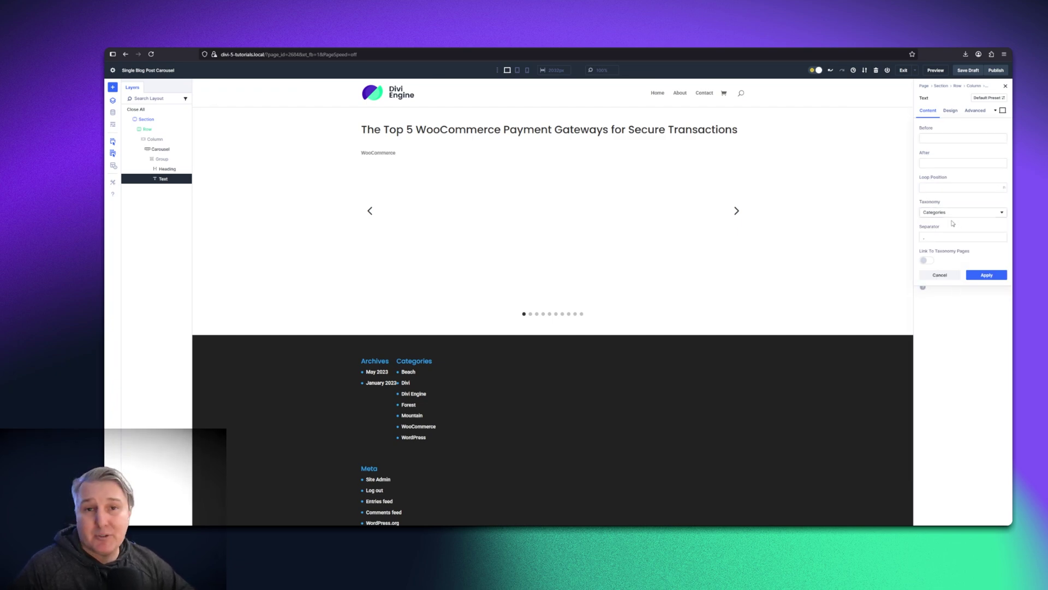
click(991, 276)
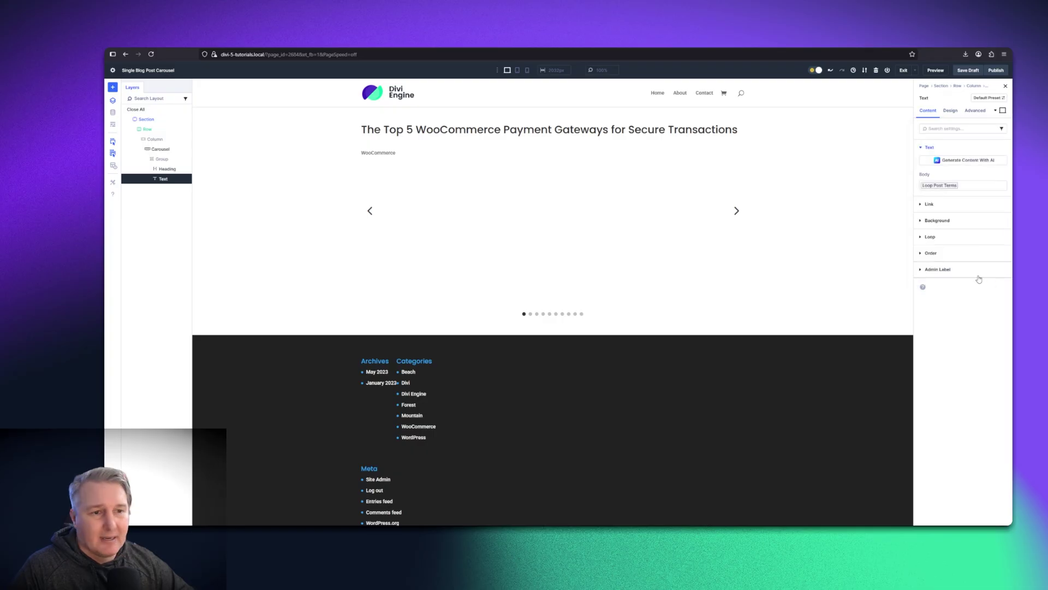
click(940, 185)
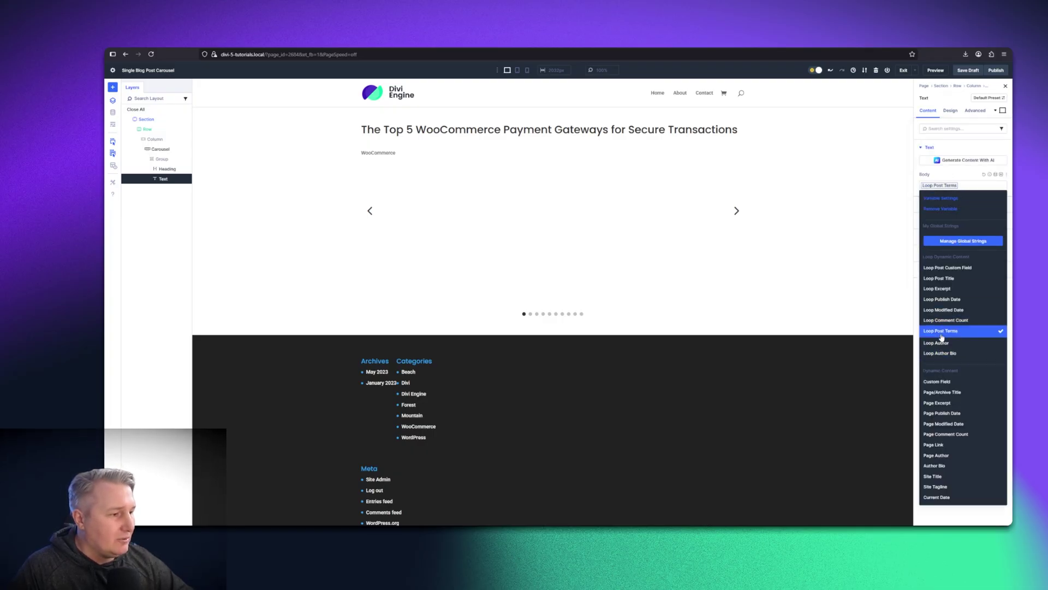
click(940, 331)
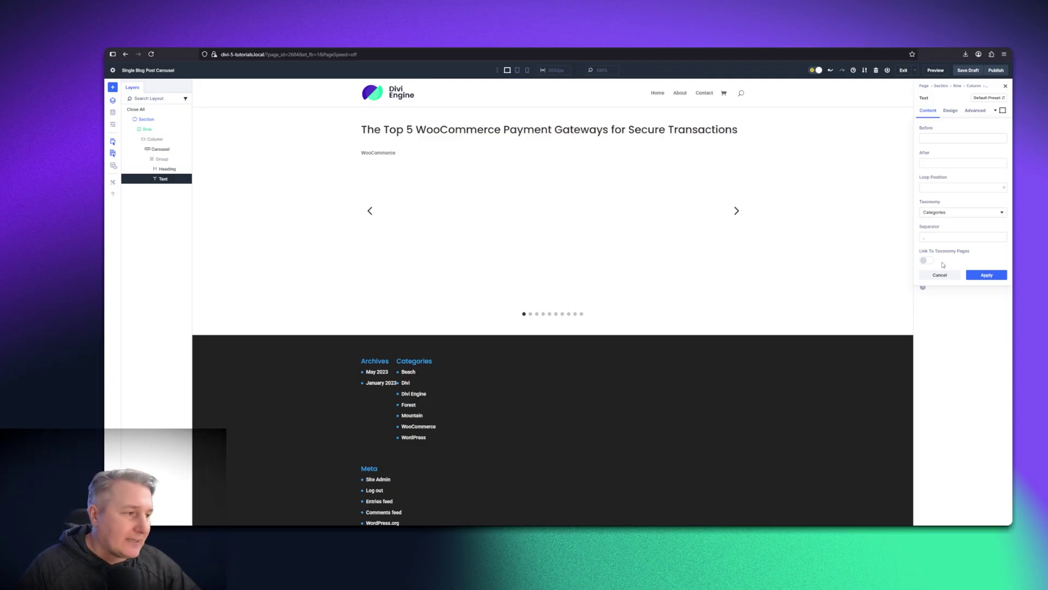
click(986, 277)
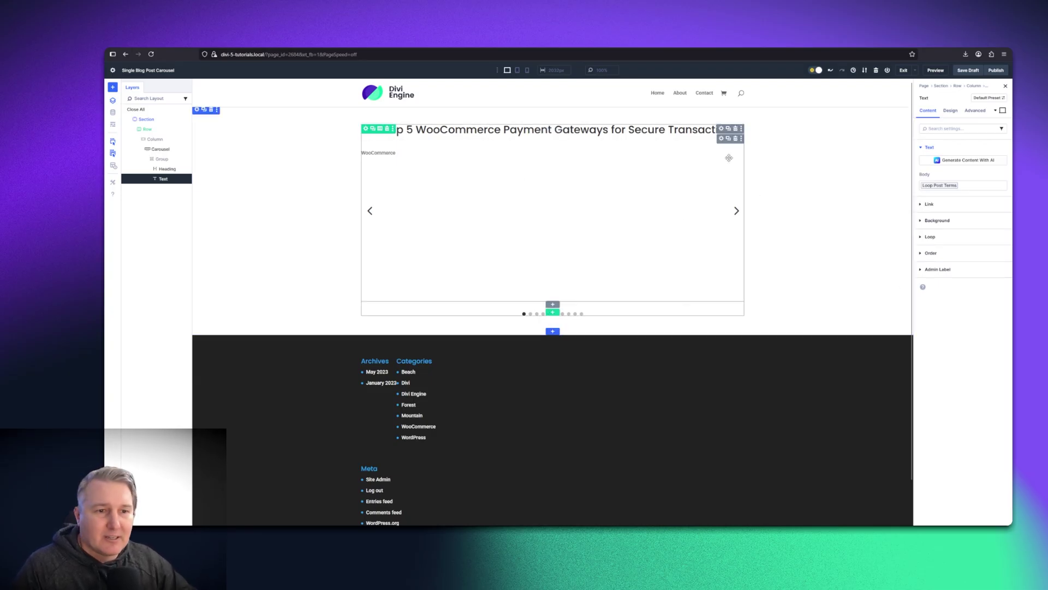
Set the Group slide's background image to the dynamic Loop Featured Image and step through the slides.
click(532, 209)
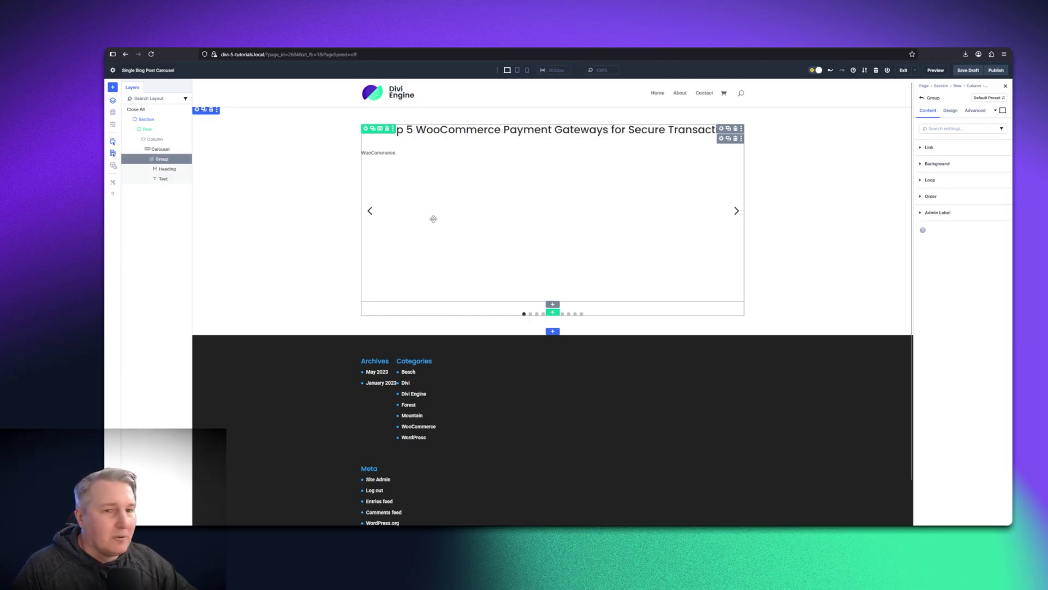
click(937, 165)
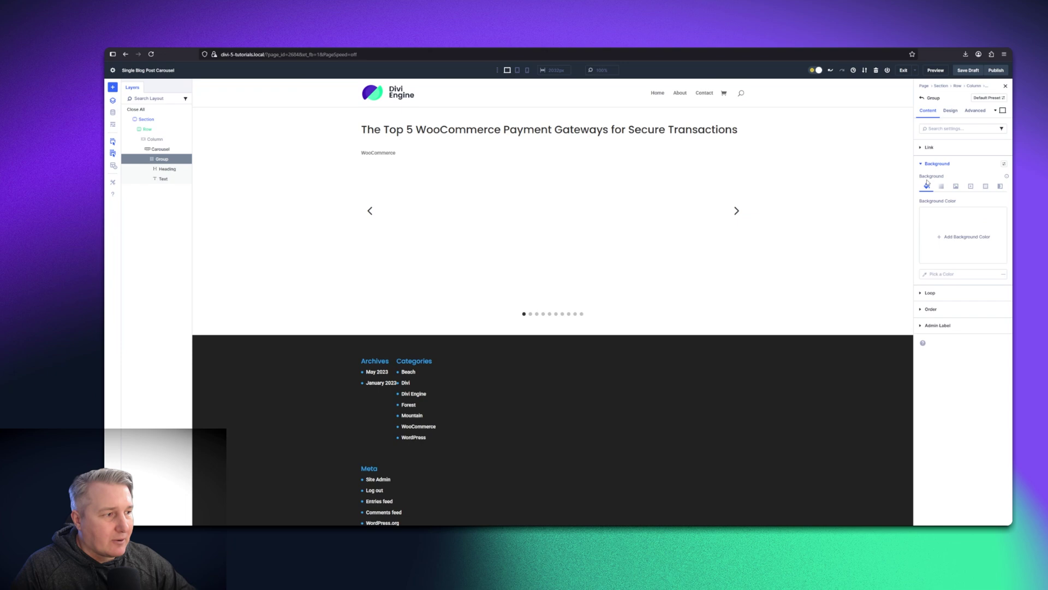
click(956, 187)
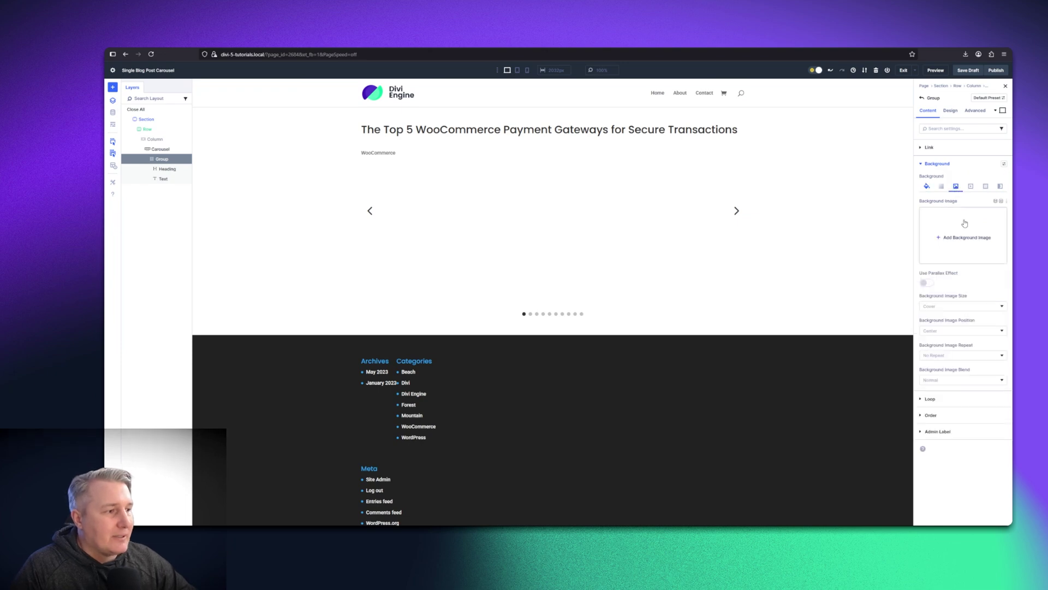
click(994, 201)
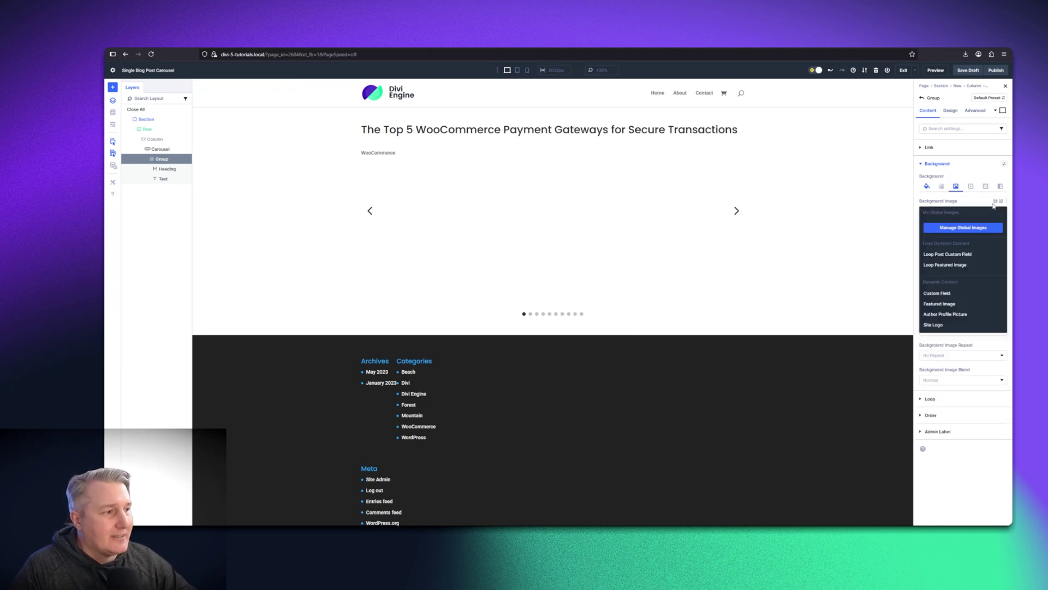
click(956, 265)
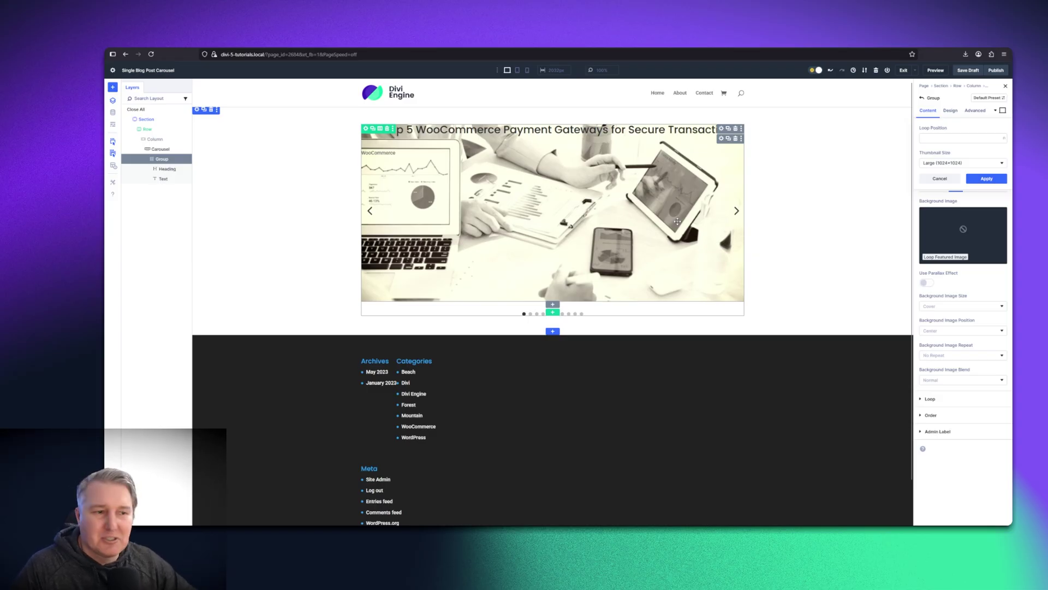
click(737, 213)
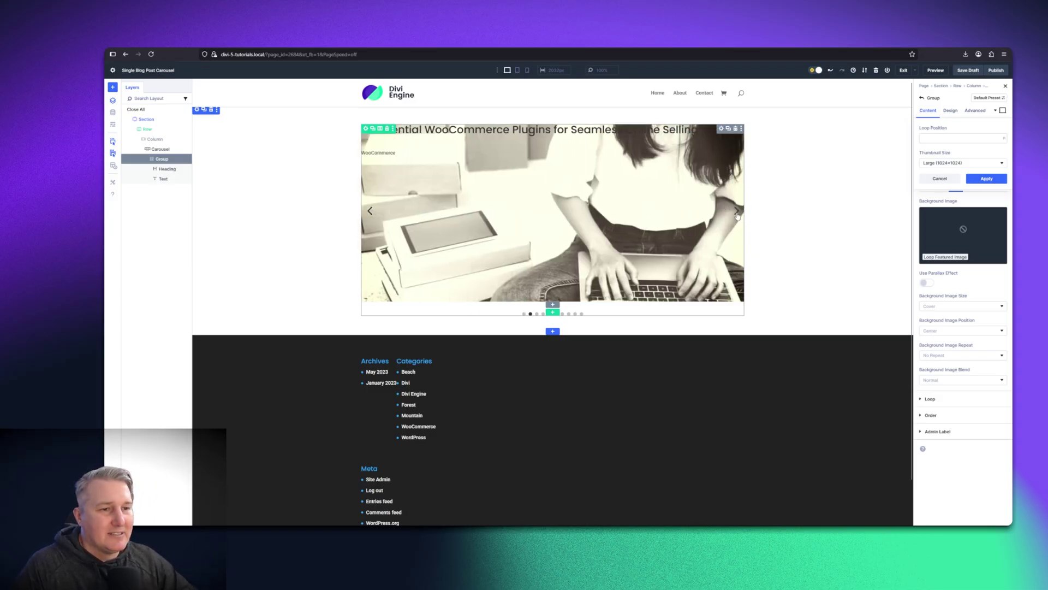
click(737, 217)
click(734, 218)
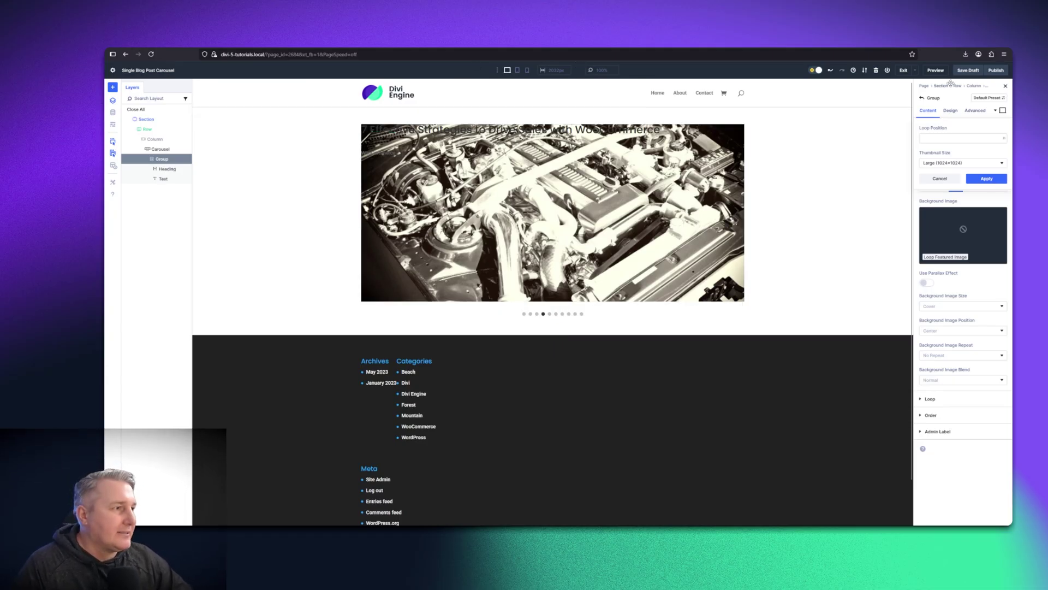
Save the page as a draft and preview the carousel, clicking through several slides.
click(968, 70)
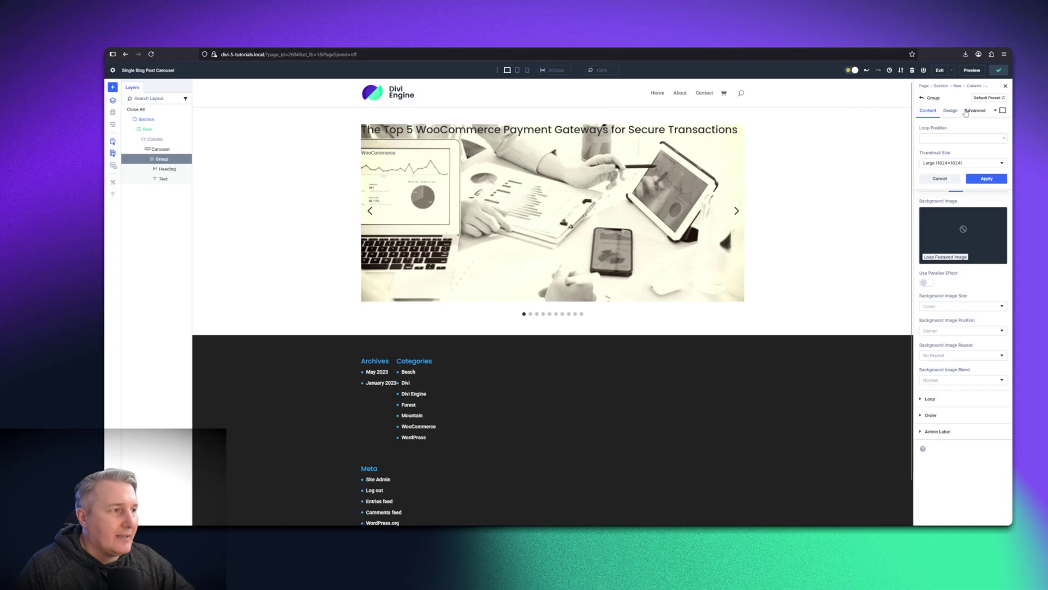
click(971, 70)
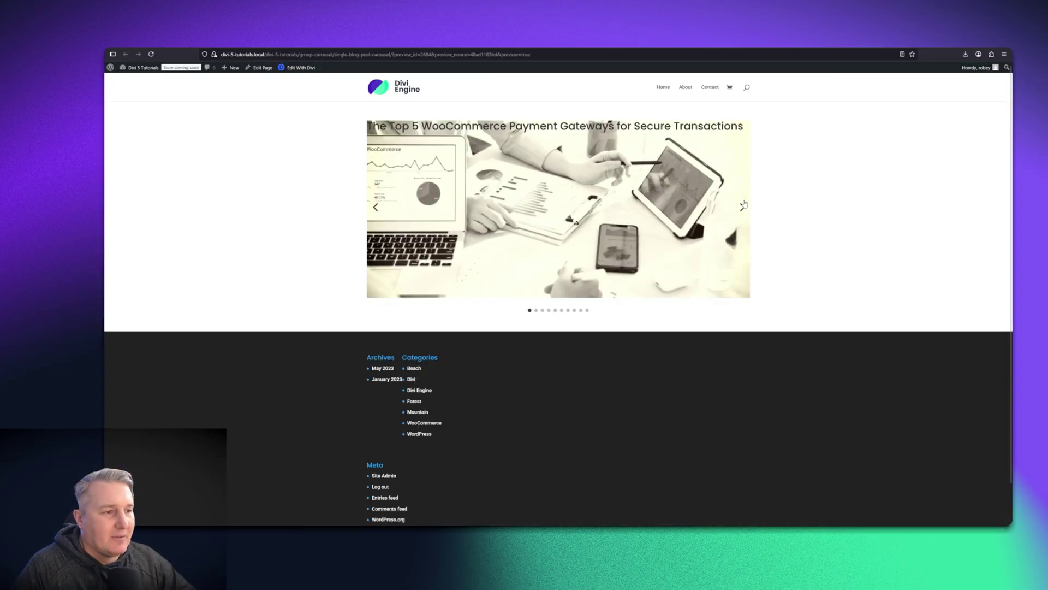
click(742, 207)
click(742, 206)
click(743, 207)
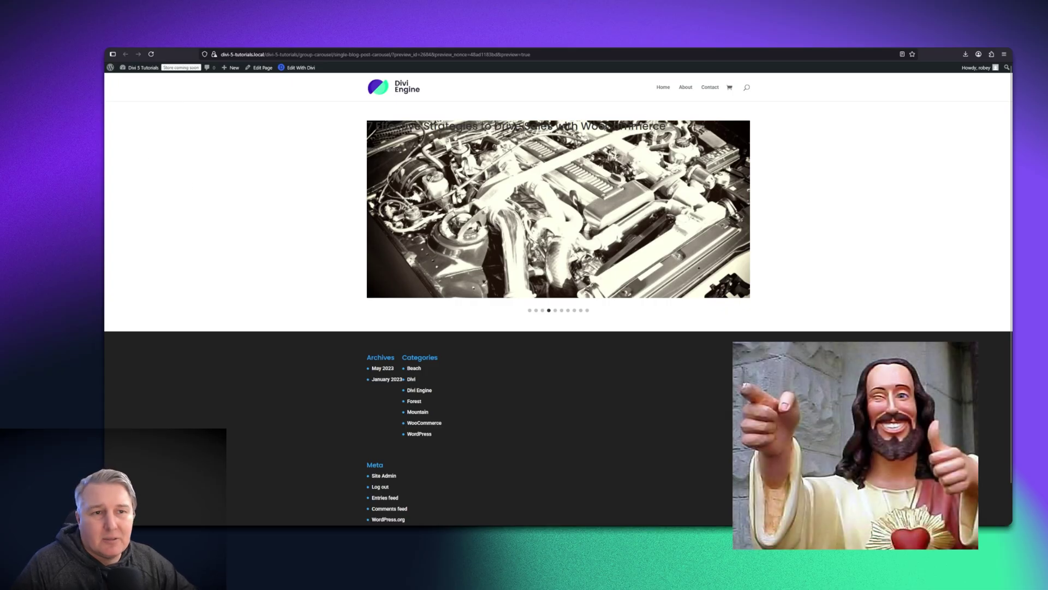
key(ctrl+w)
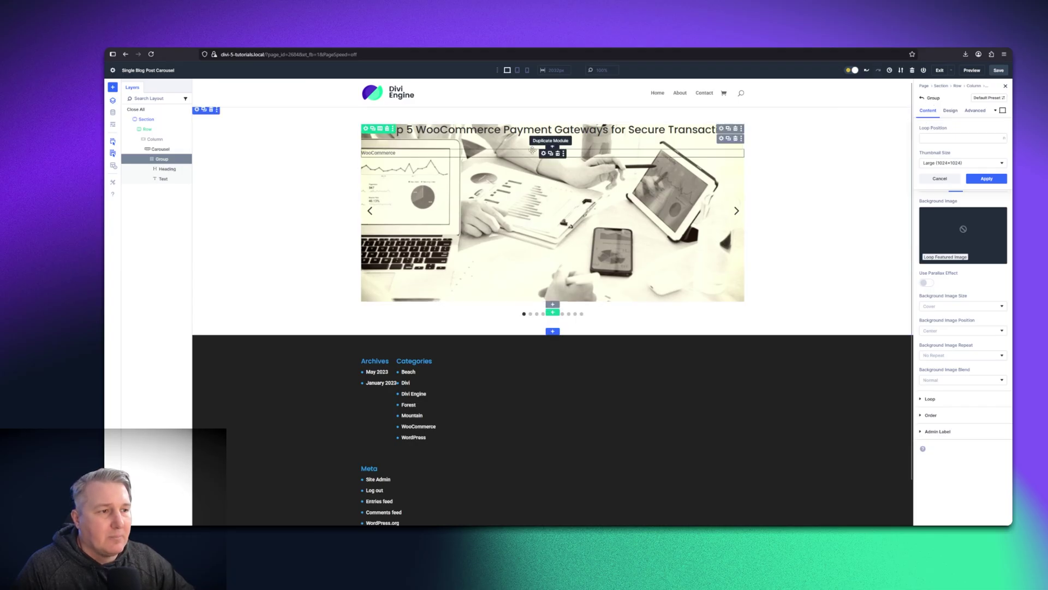
Give the carousel Heading a Max Width of 50% so post titles wrap onto two lines.
click(438, 129)
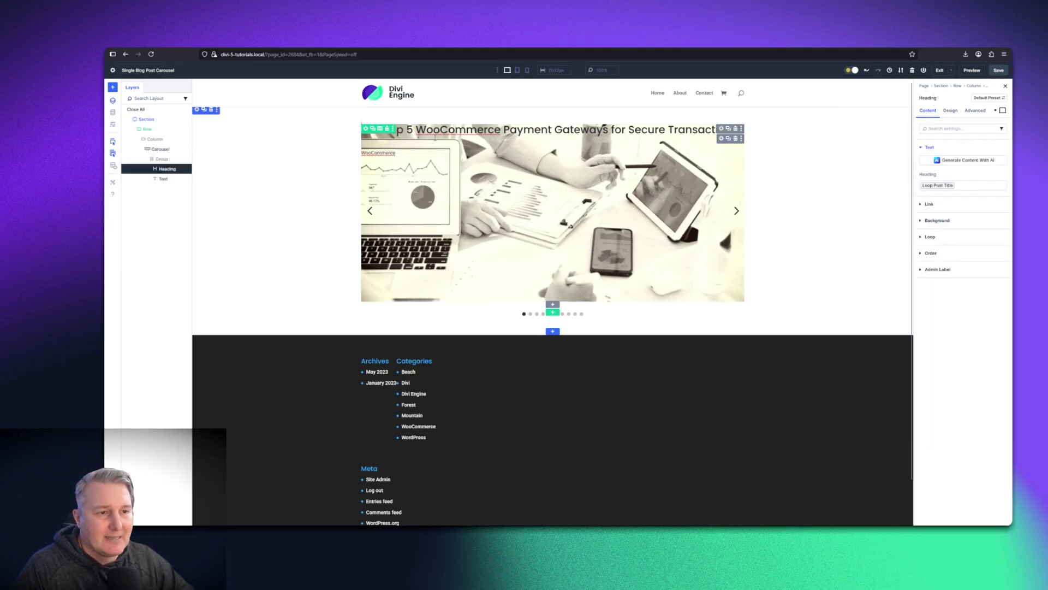
click(951, 111)
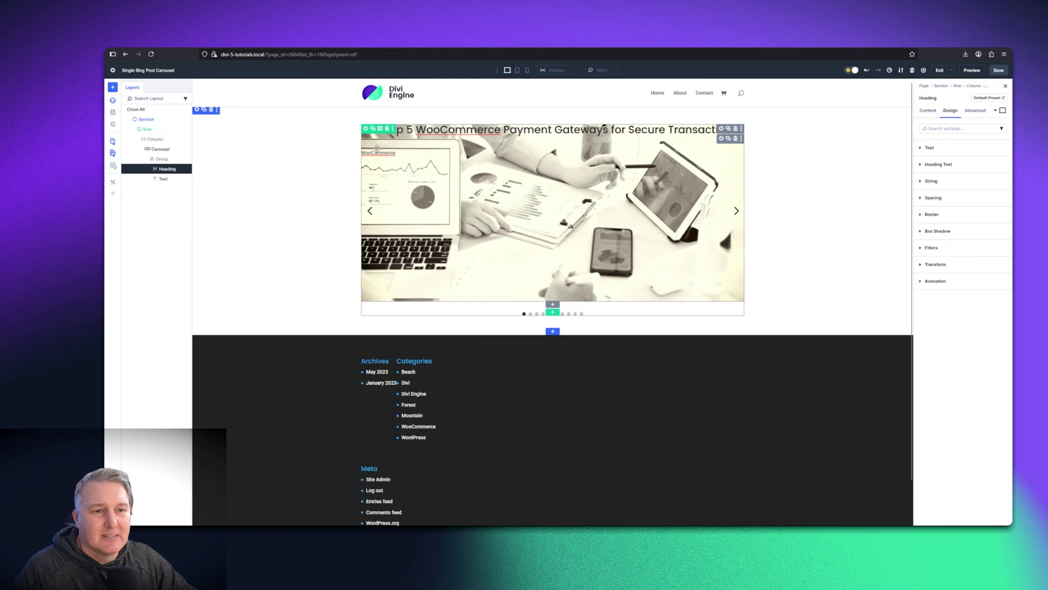
click(932, 181)
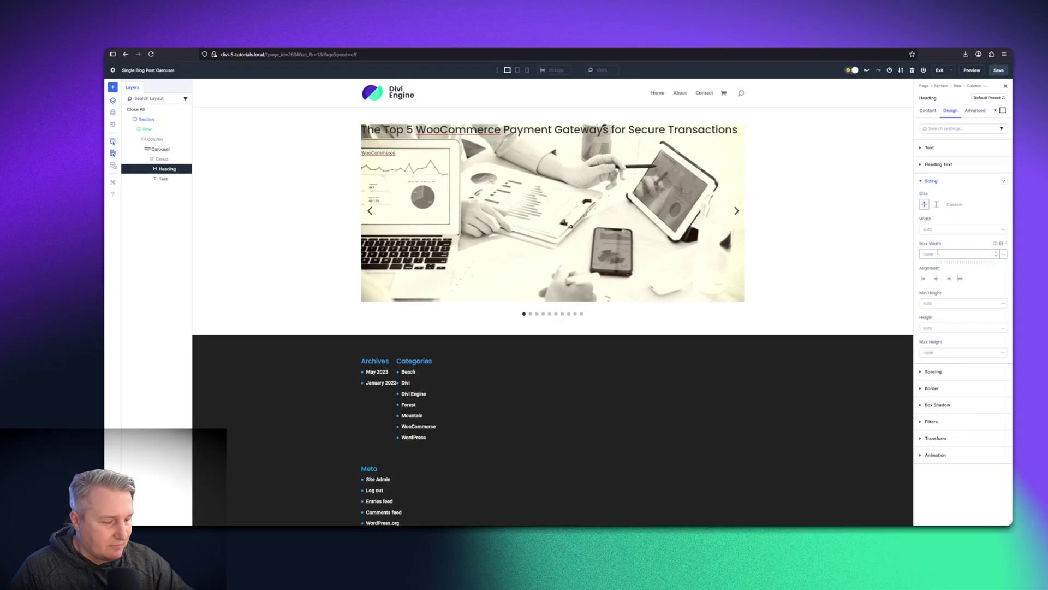
text(50)
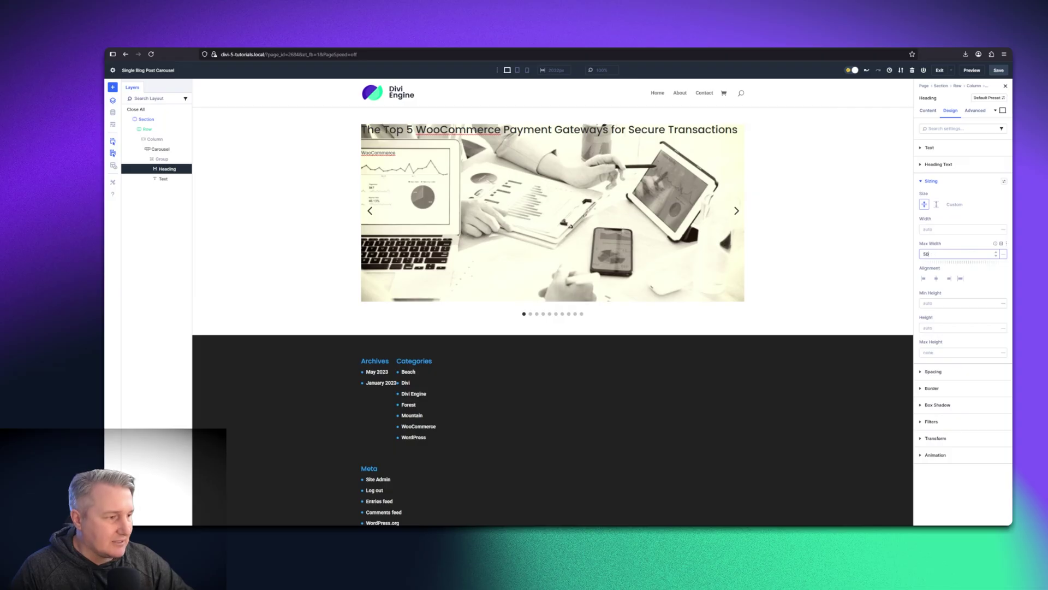
click(1003, 260)
click(997, 263)
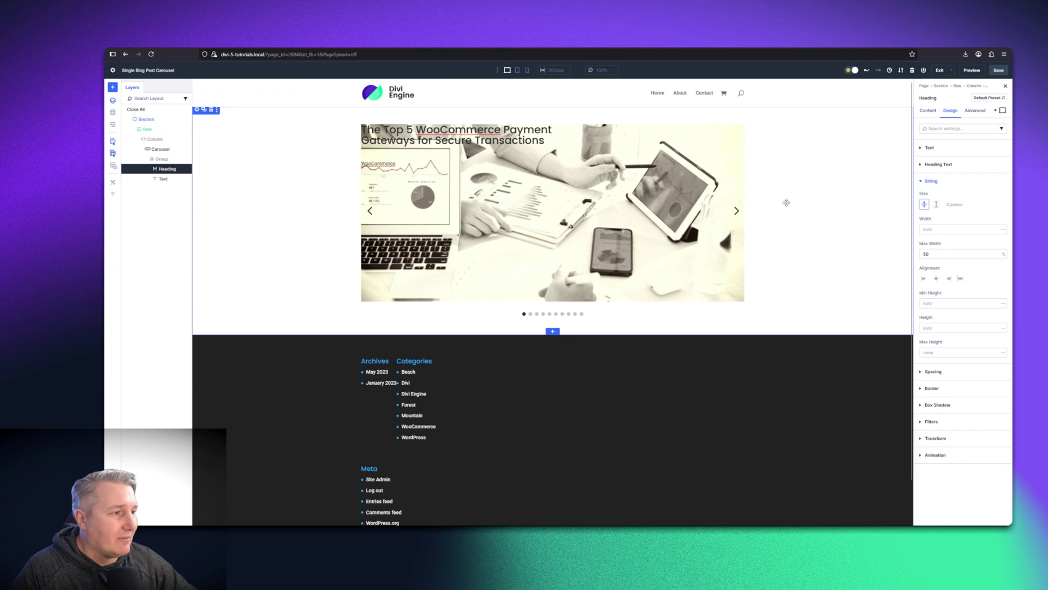
Give the carousel's post heading a white #FFFFFF background color.
click(929, 111)
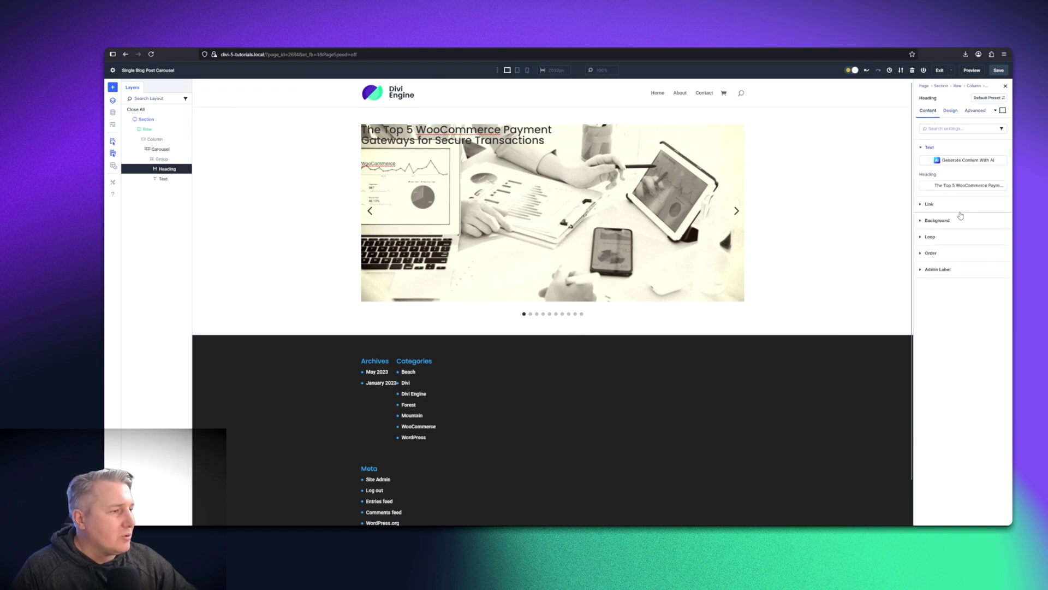
click(961, 218)
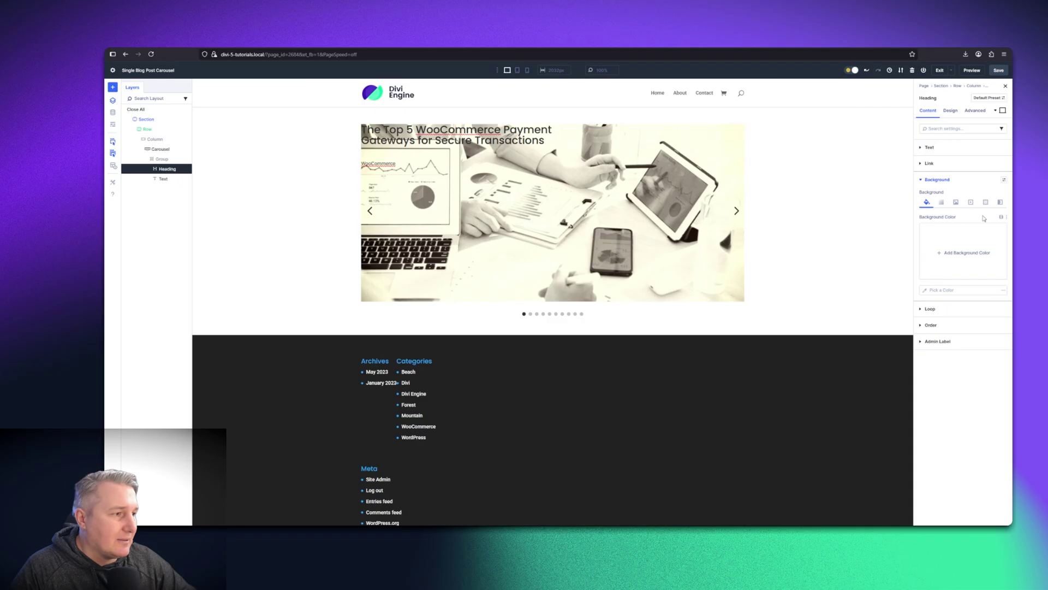
click(962, 251)
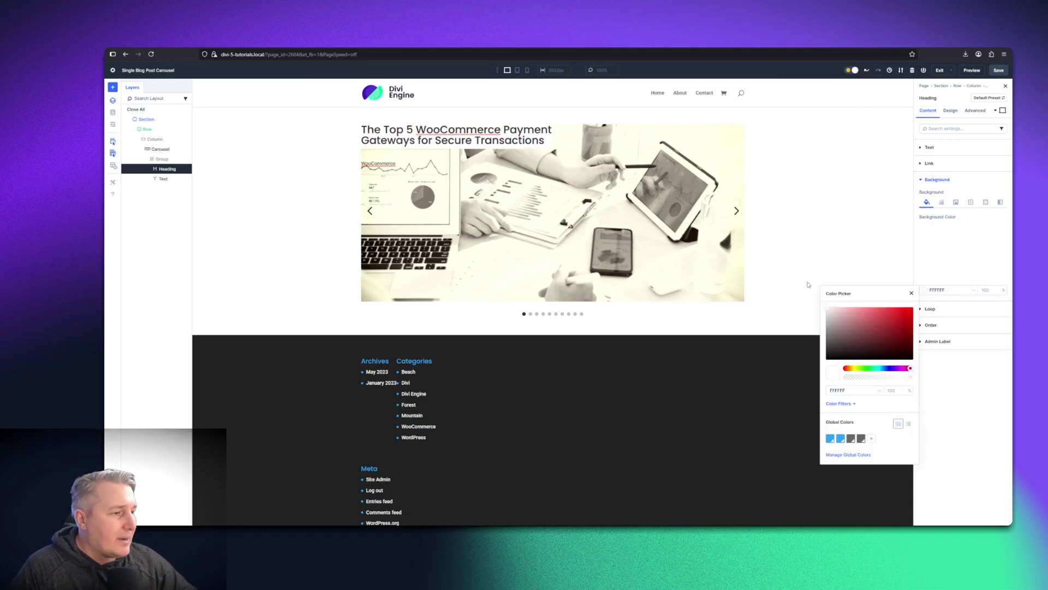
click(950, 111)
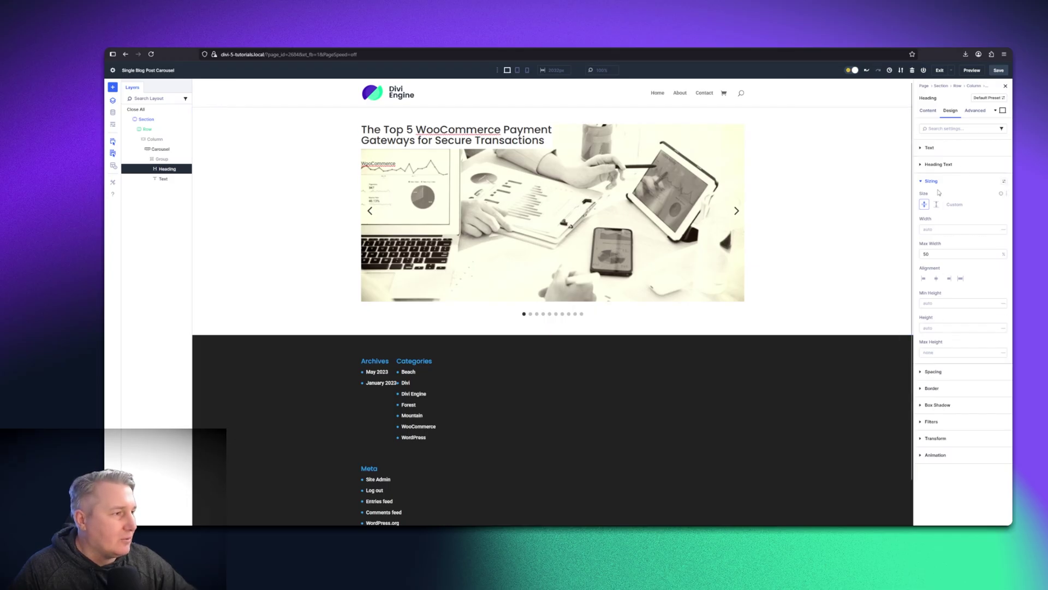
Apply the offset box shadow preset to the heading in red #FF0000 at 100% opacity.
click(938, 405)
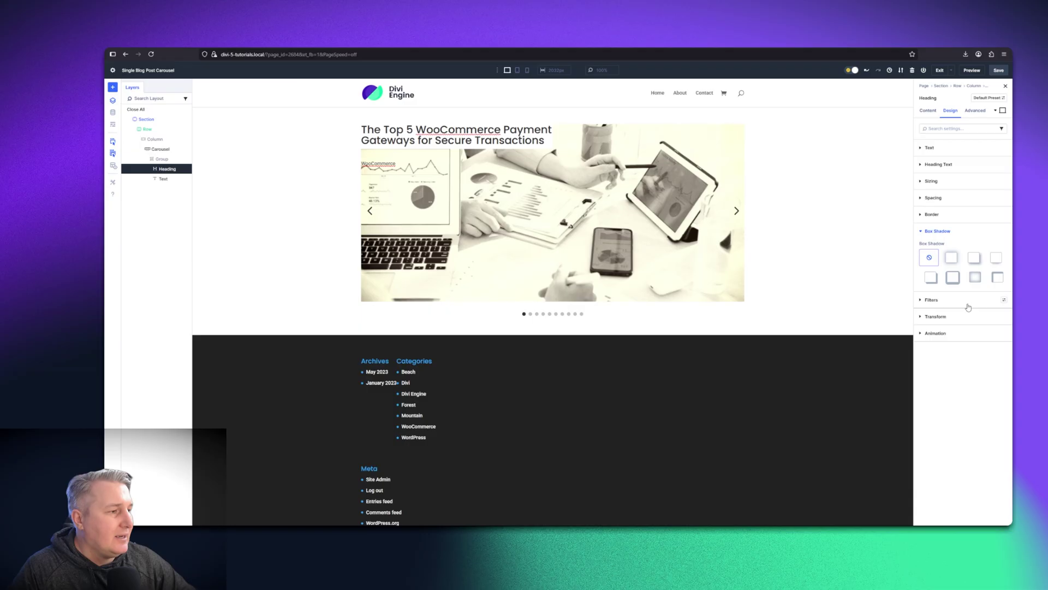
click(931, 277)
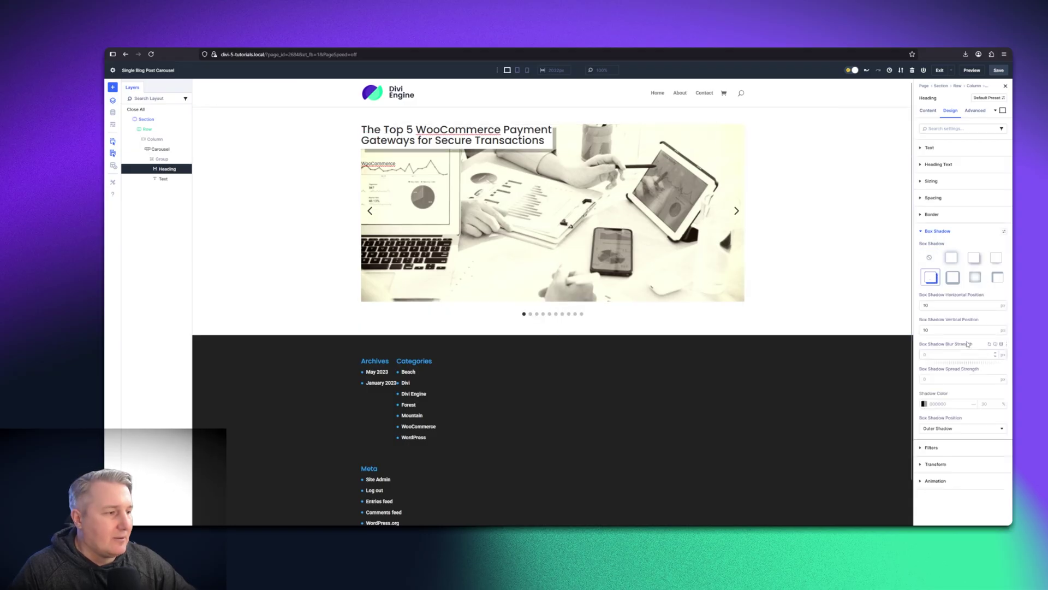
click(923, 405)
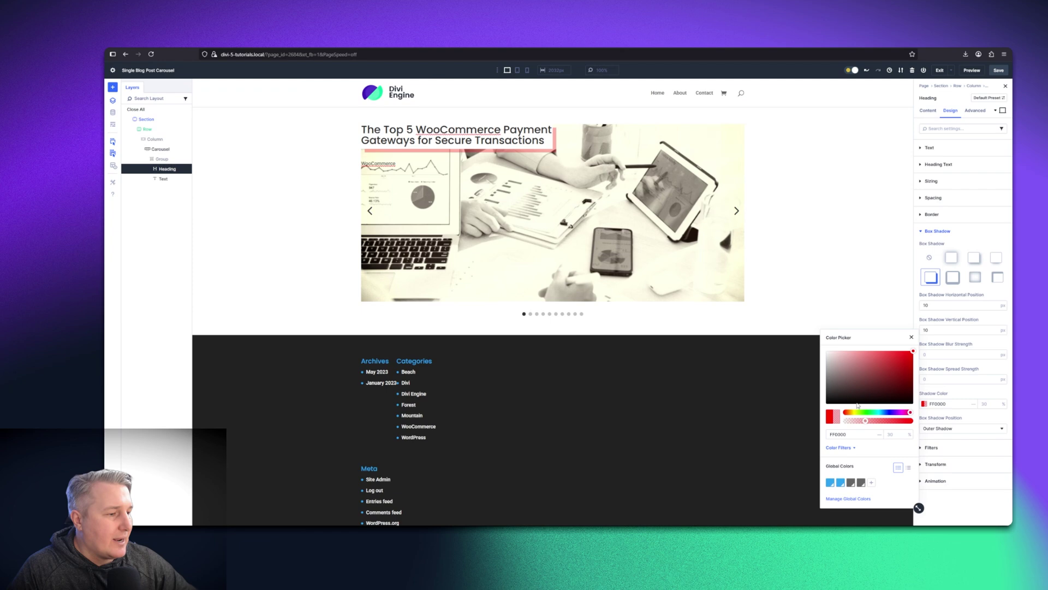
drag(889, 421, 1008, 425)
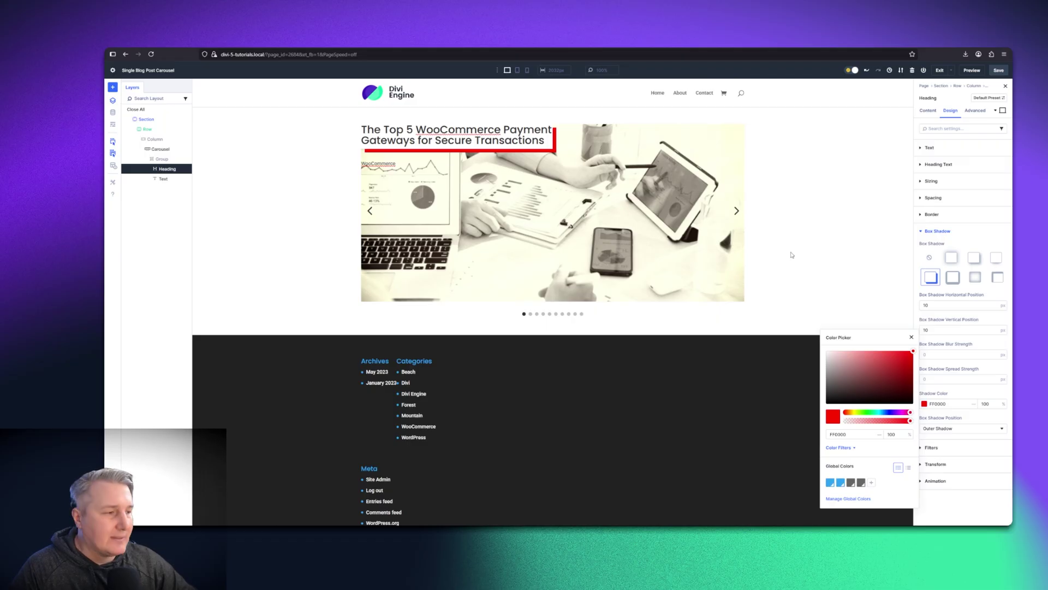
click(934, 199)
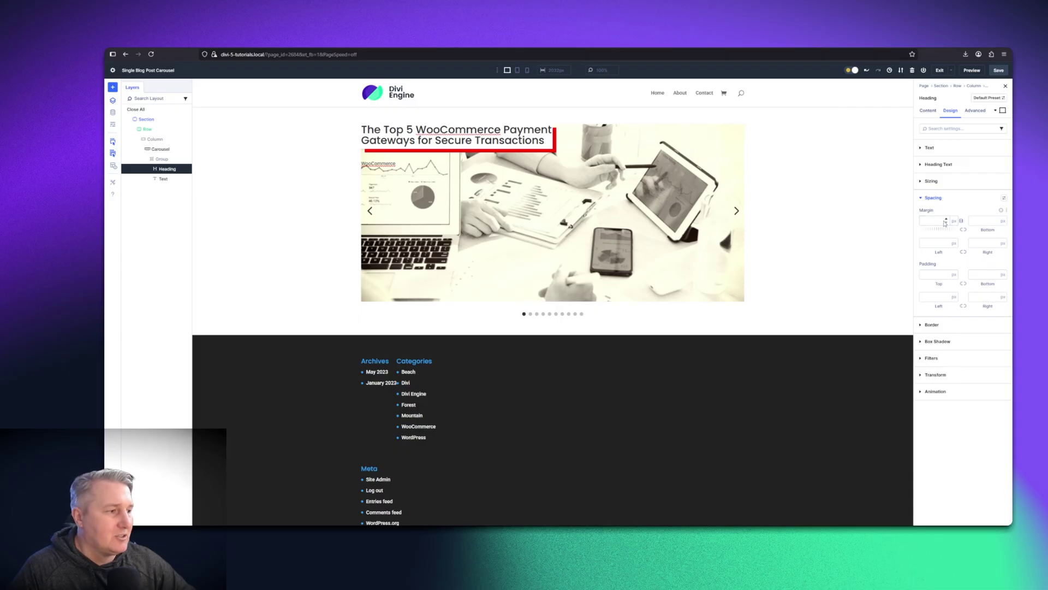
Enter 15px for the heading's top and left margins.
click(939, 221)
text(15)
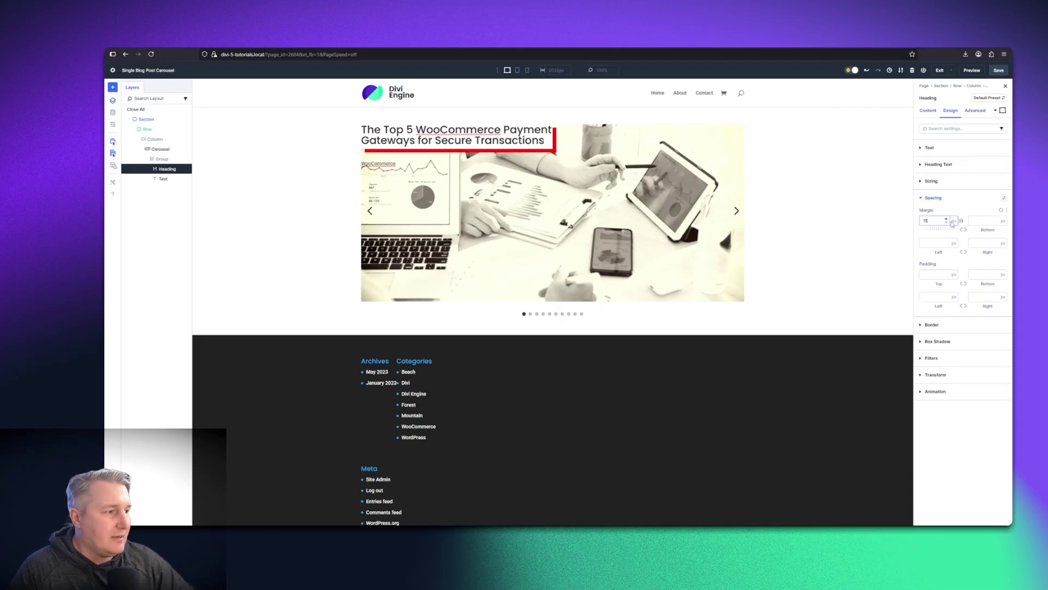
click(937, 244)
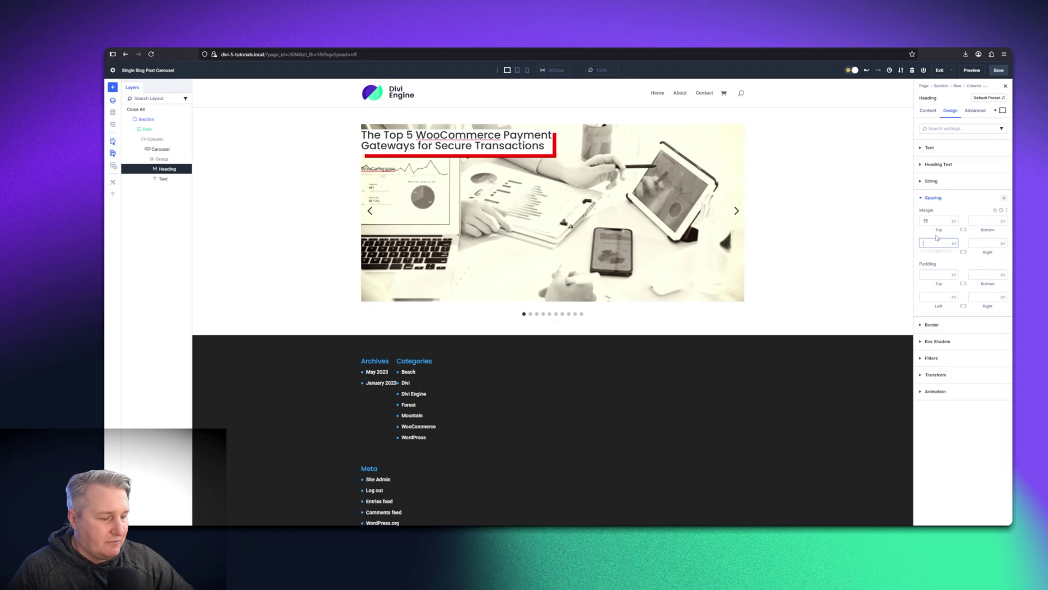
text(15)
click(146, 119)
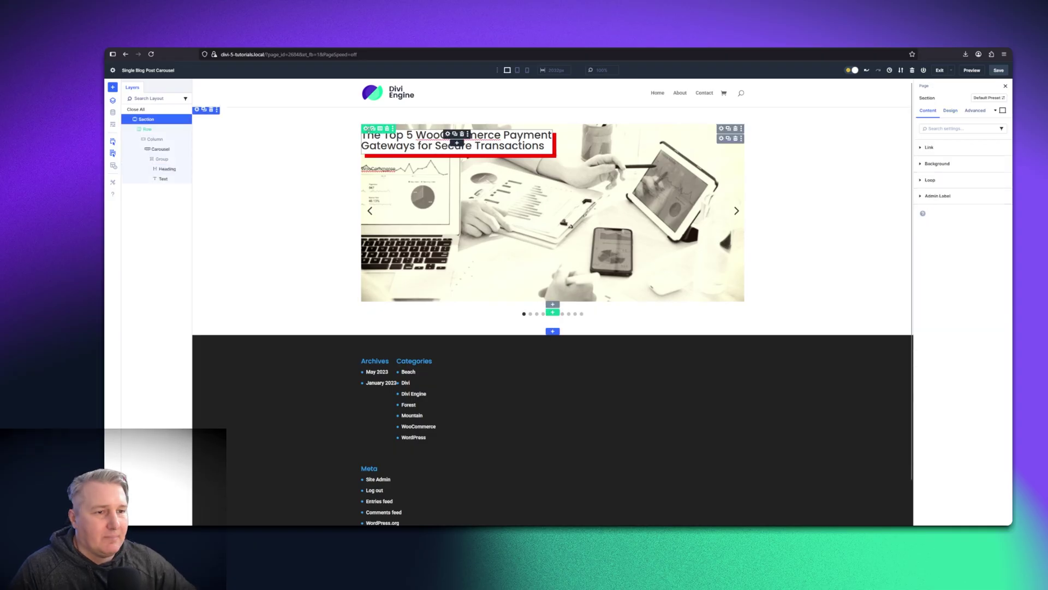
Reselect the heading and re-enter its 15px left margin in Spacing.
click(395, 136)
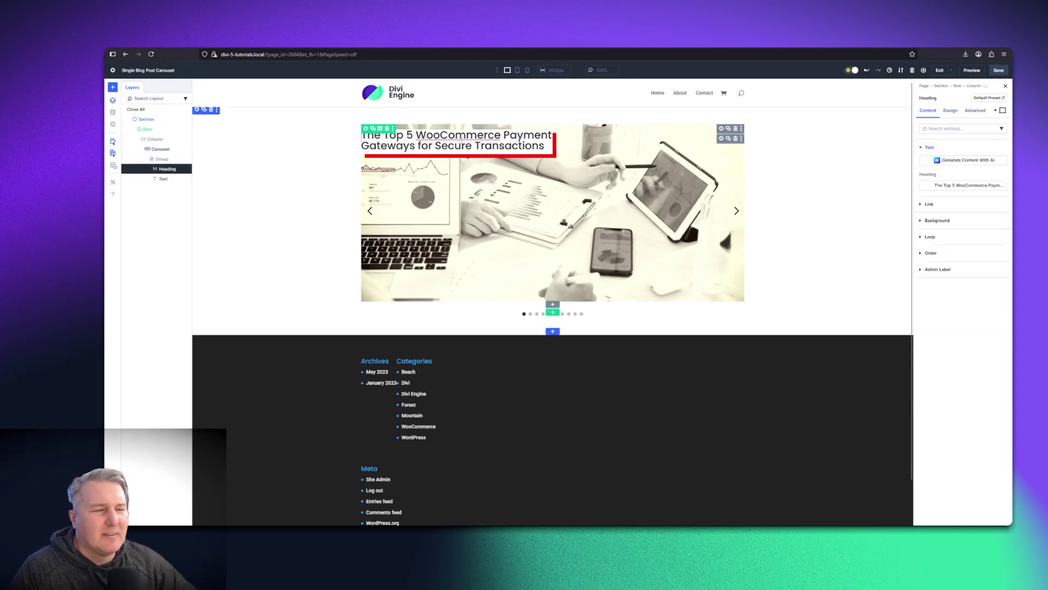
click(951, 111)
click(939, 165)
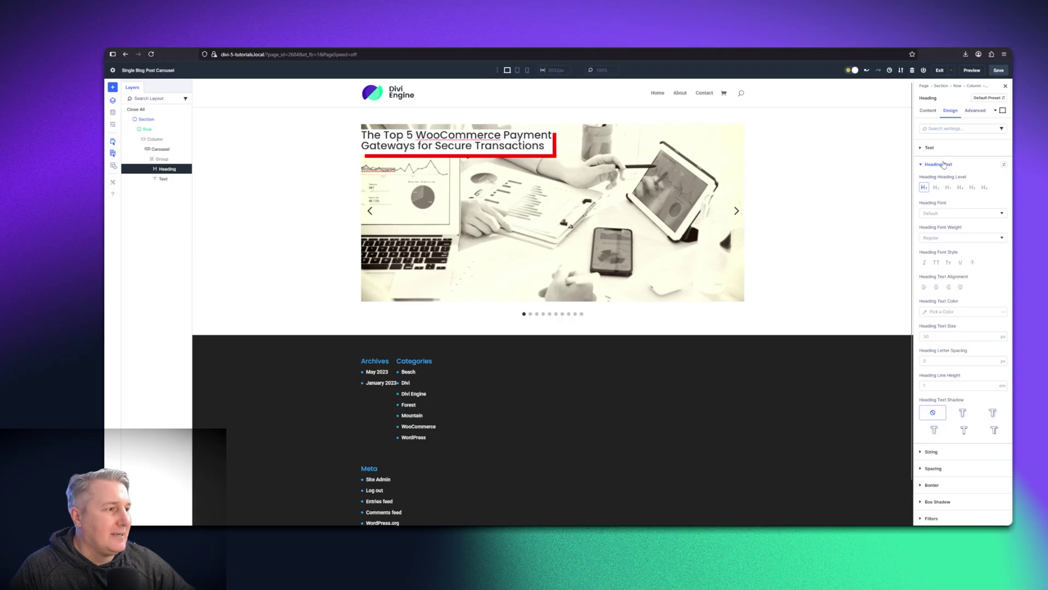
click(939, 165)
click(933, 198)
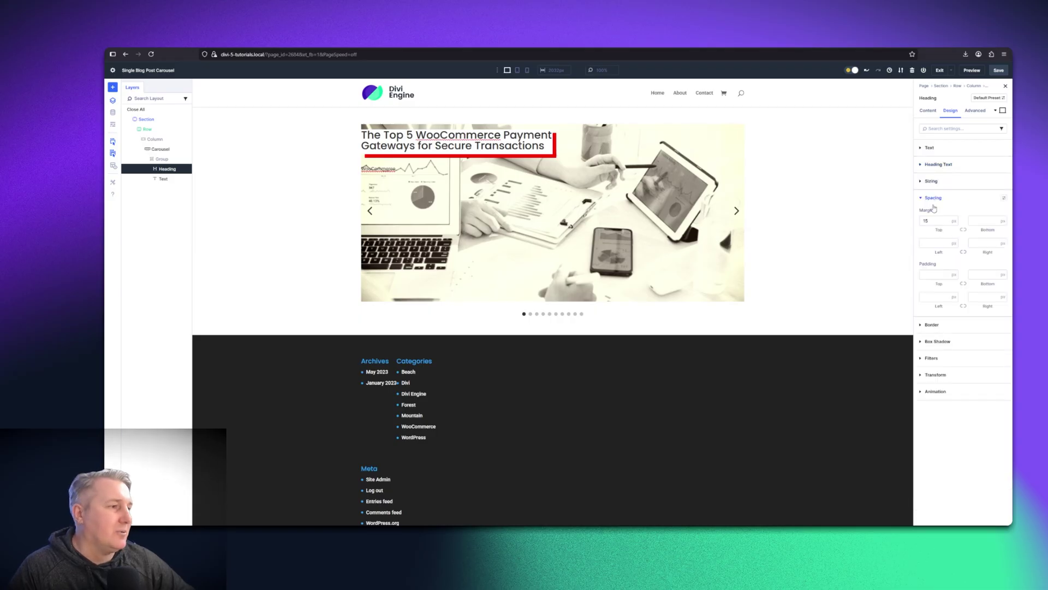
click(935, 244)
text(15)
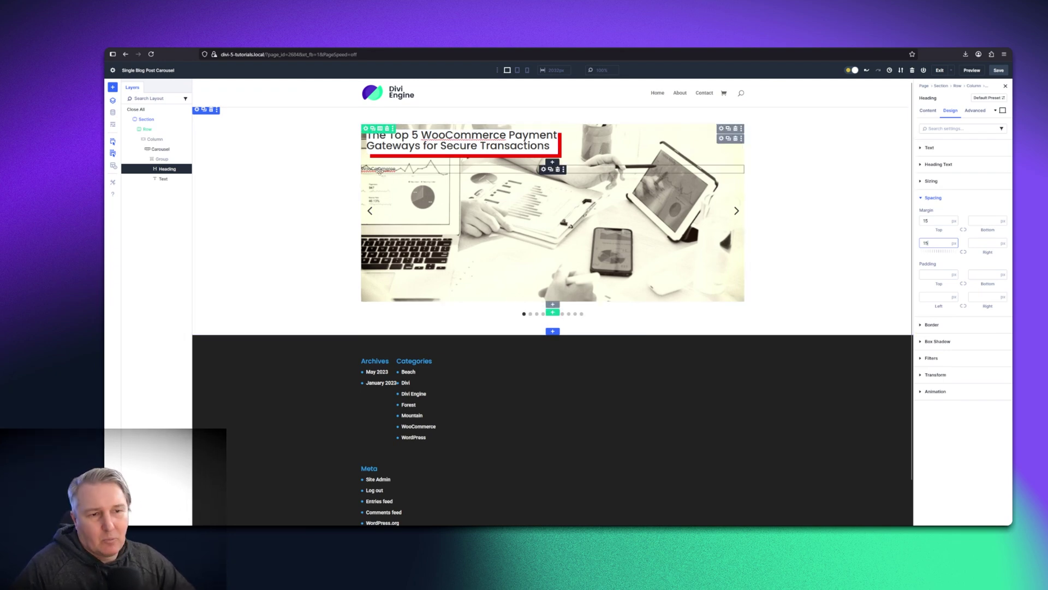
Select the category text module and give it a red #FF0000 background.
click(381, 170)
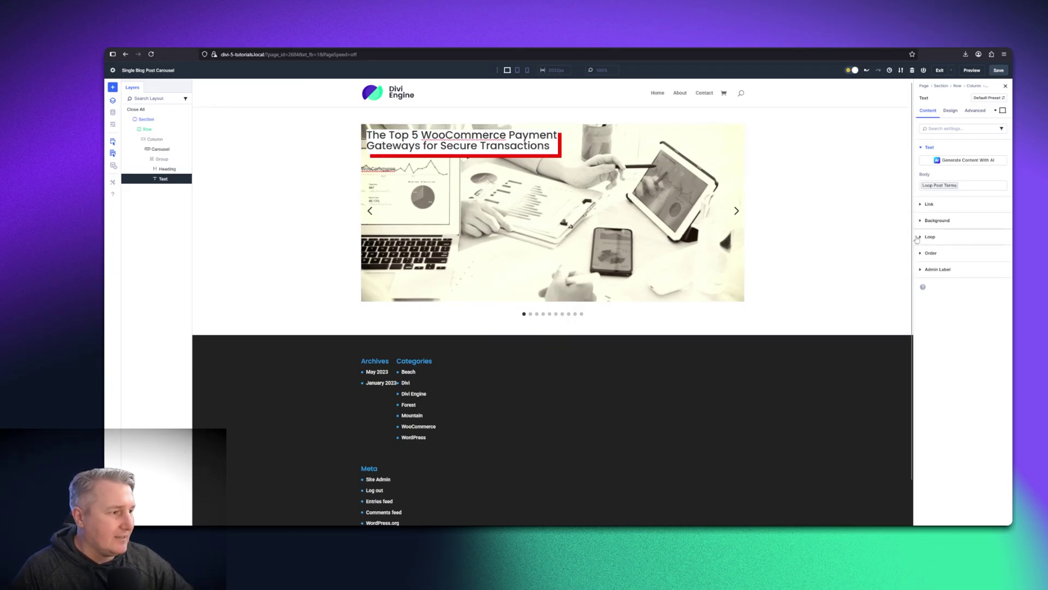
click(949, 220)
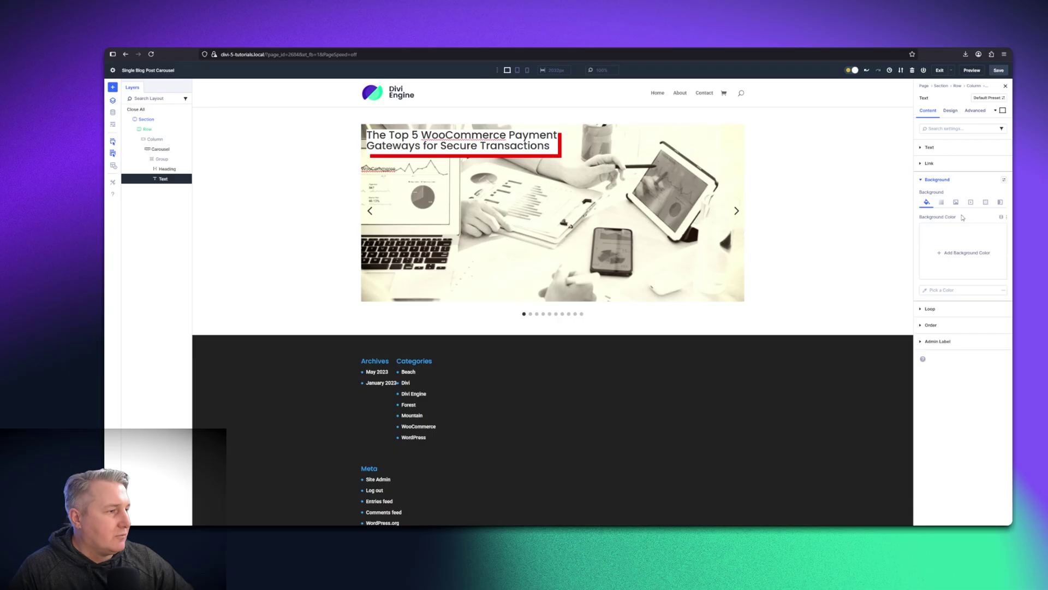
click(951, 249)
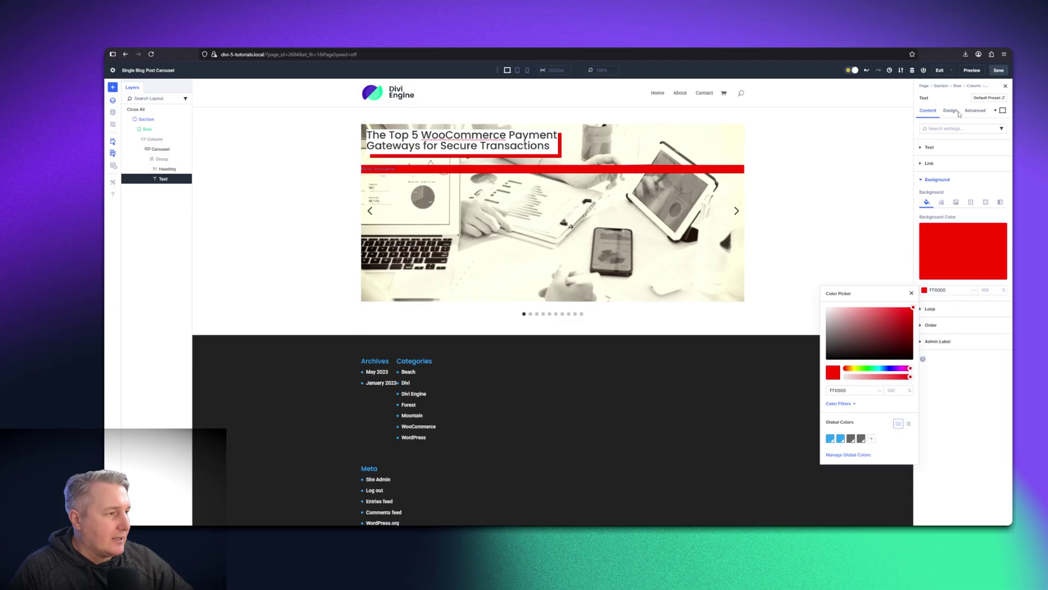
Set the category text color to white #FFFFFF.
click(958, 113)
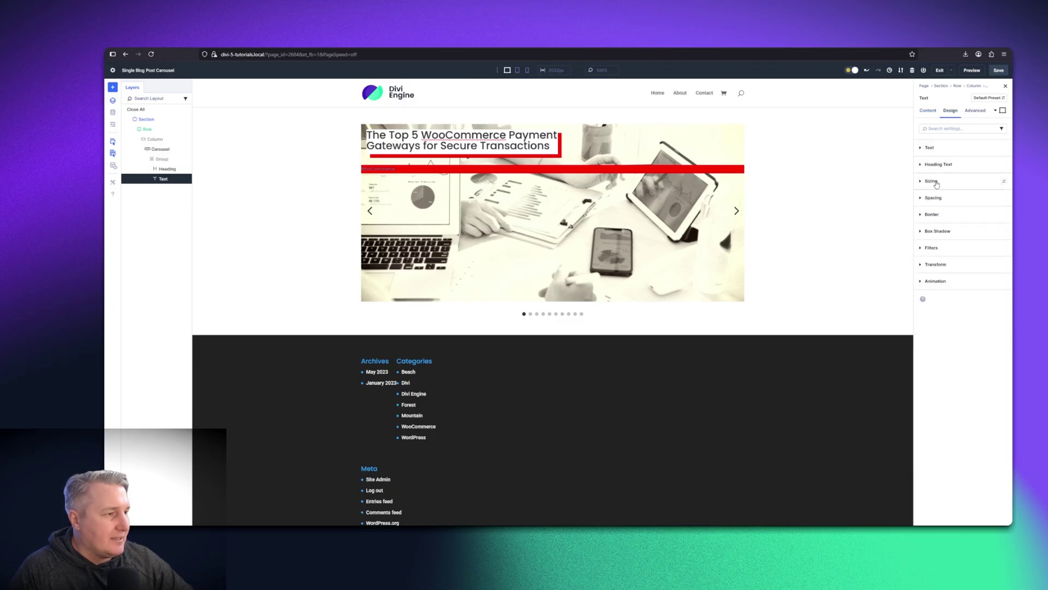
click(934, 149)
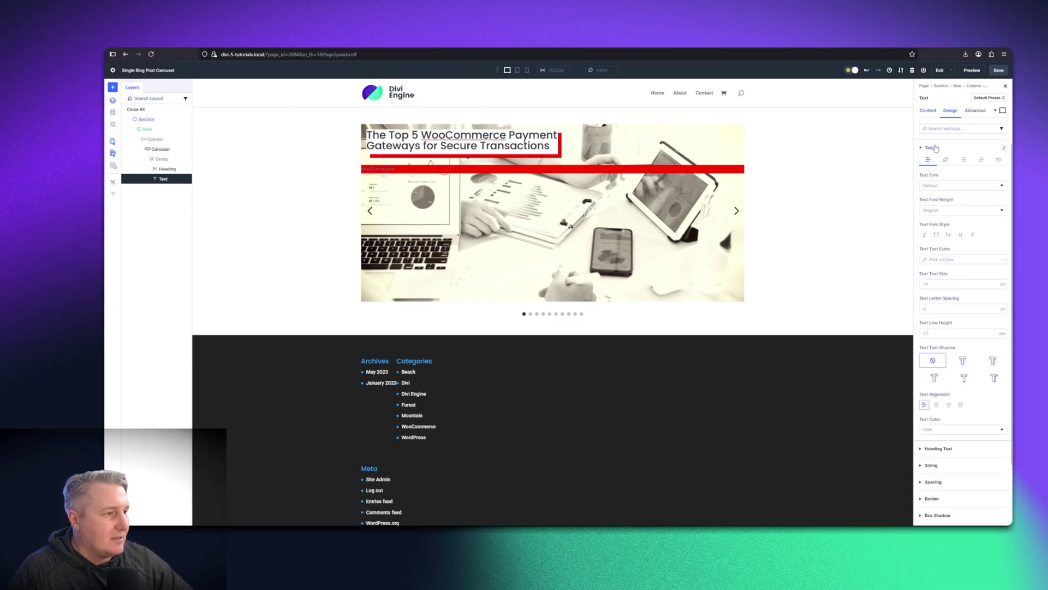
click(931, 260)
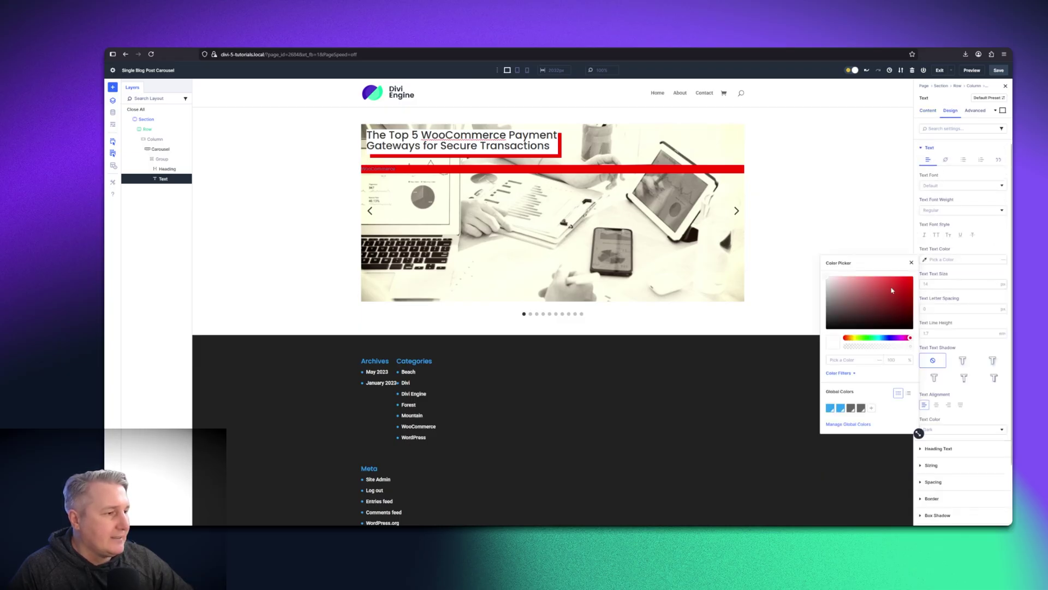
click(975, 111)
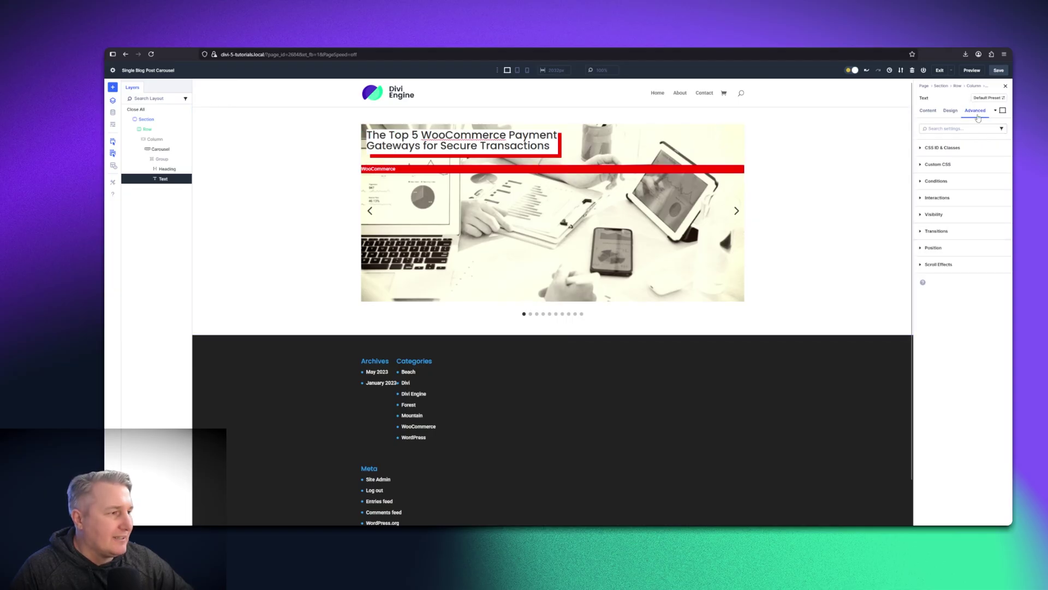
Position the category tag absolutely at the bottom-right corner, then preview the front-end carousel.
click(941, 249)
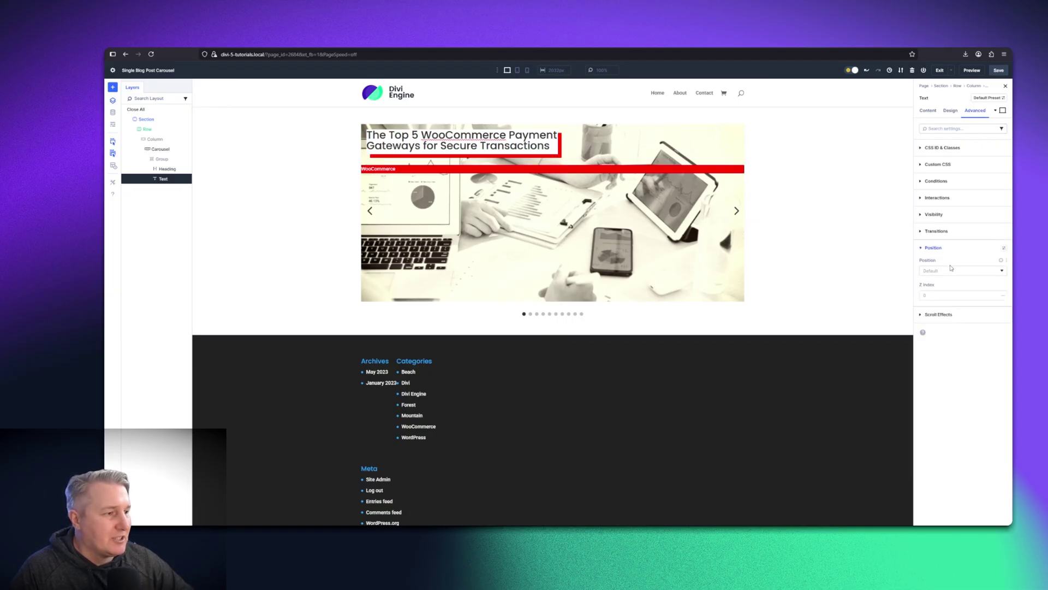
click(953, 274)
click(953, 298)
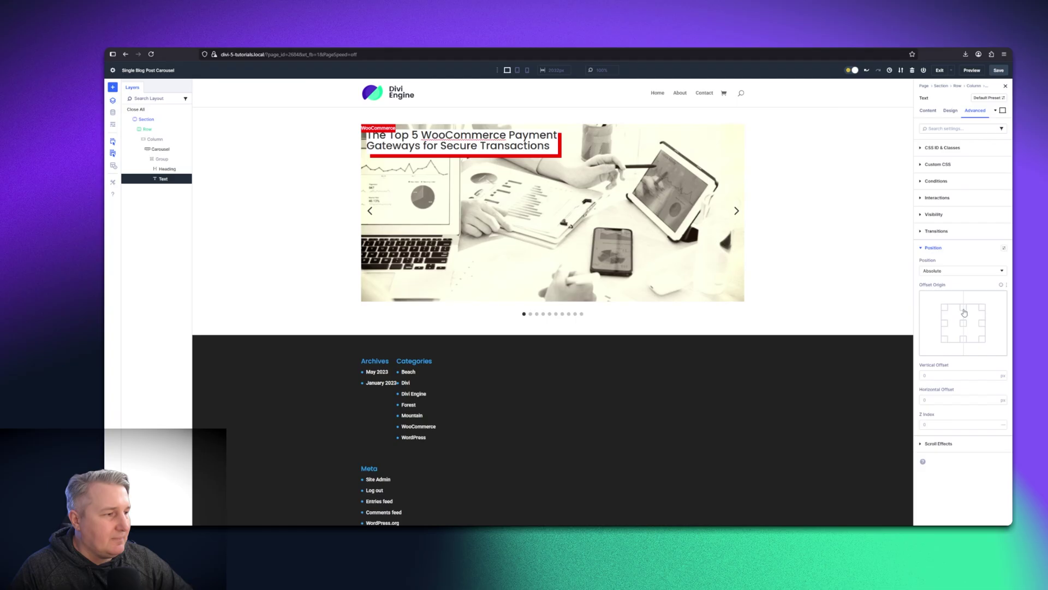
click(983, 339)
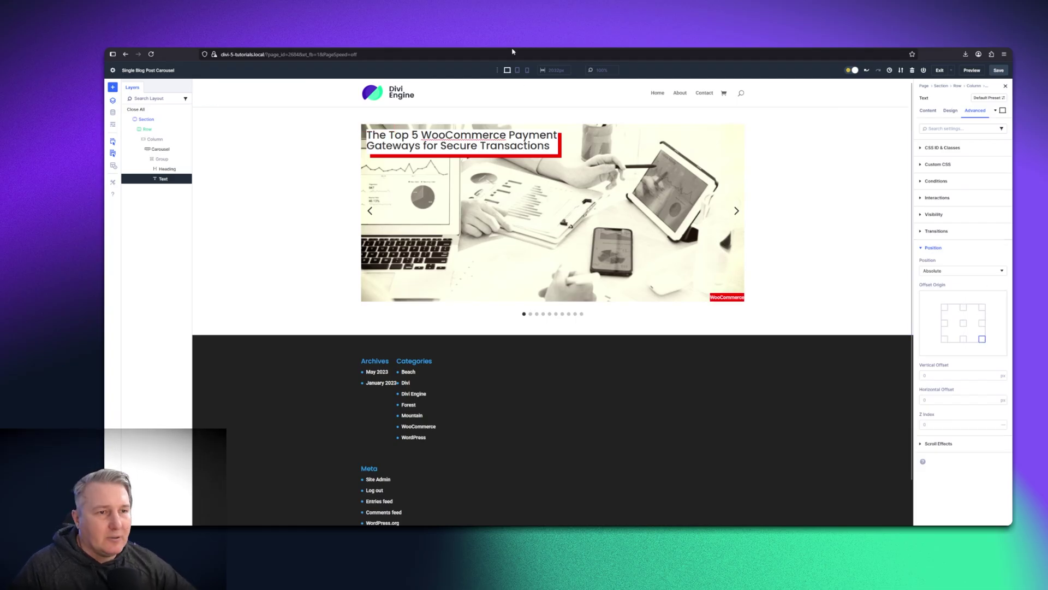
key(ctrl+Tab)
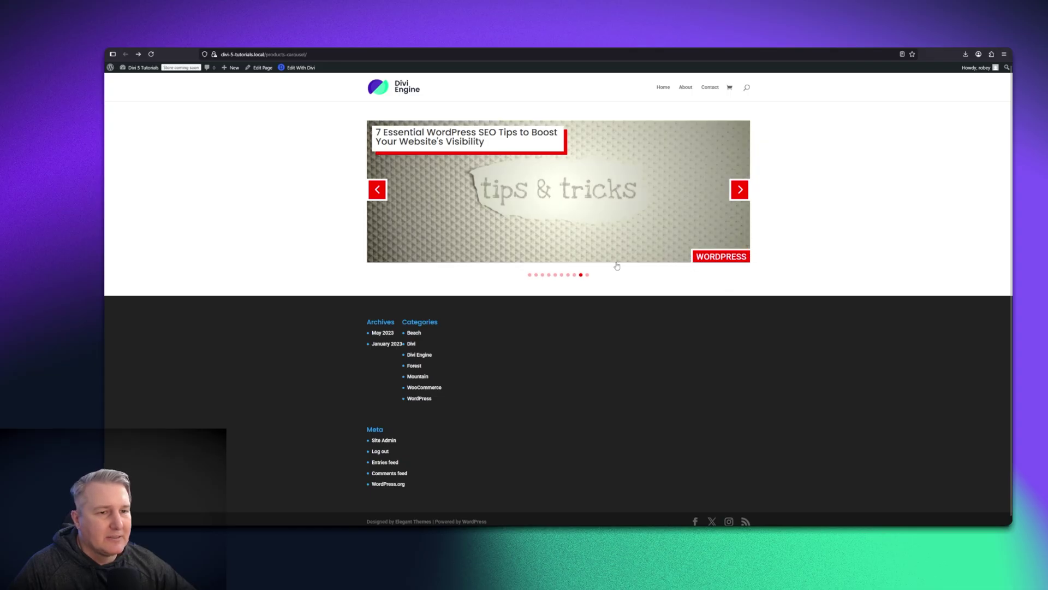
Back in the builder, set the category tag's text size to 21px.
key(ctrl+shift+Tab)
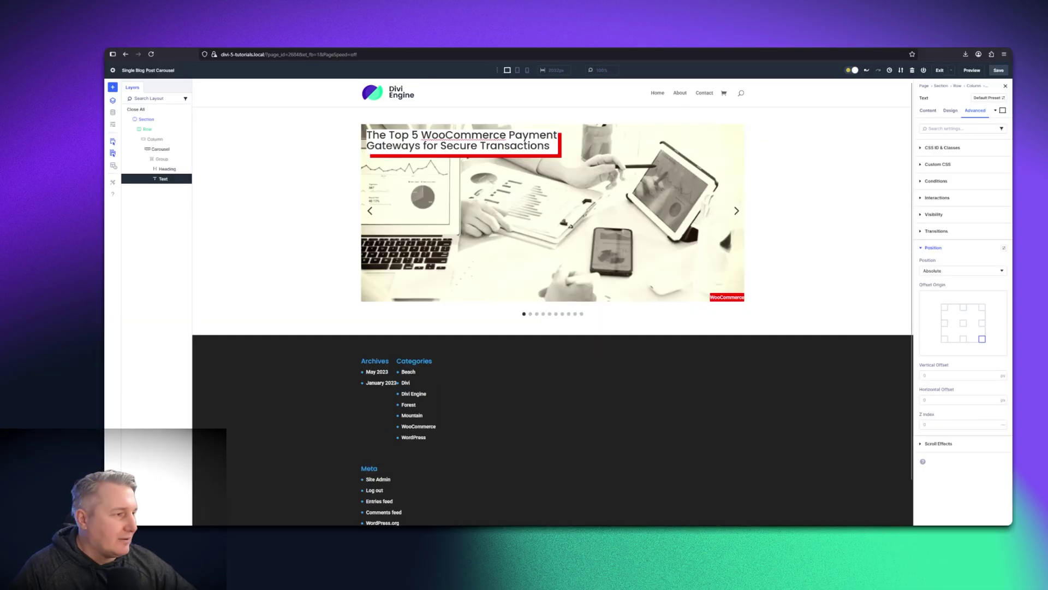
click(951, 111)
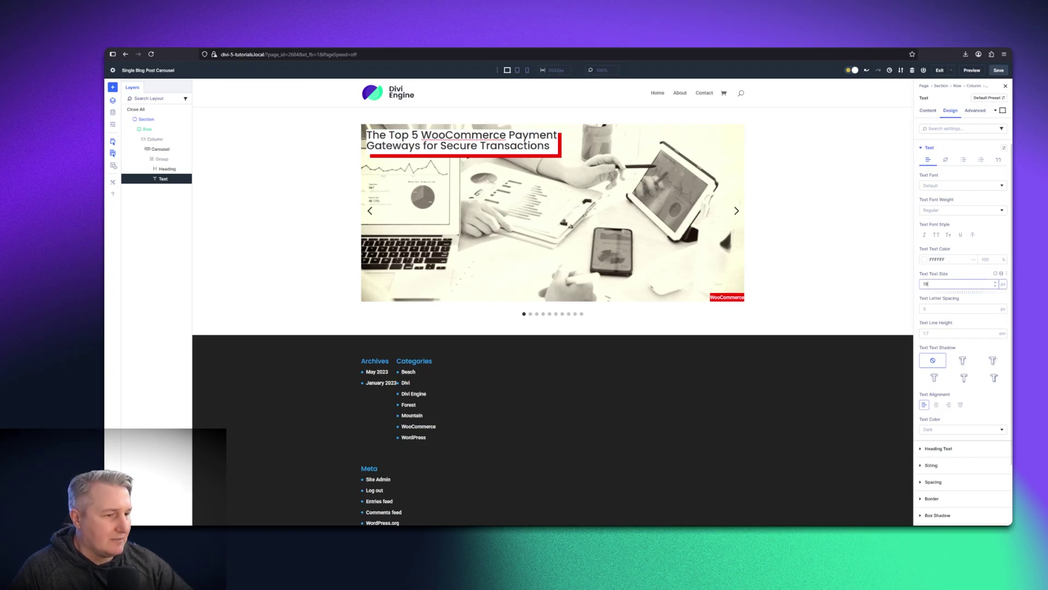
click(983, 285)
text(18)
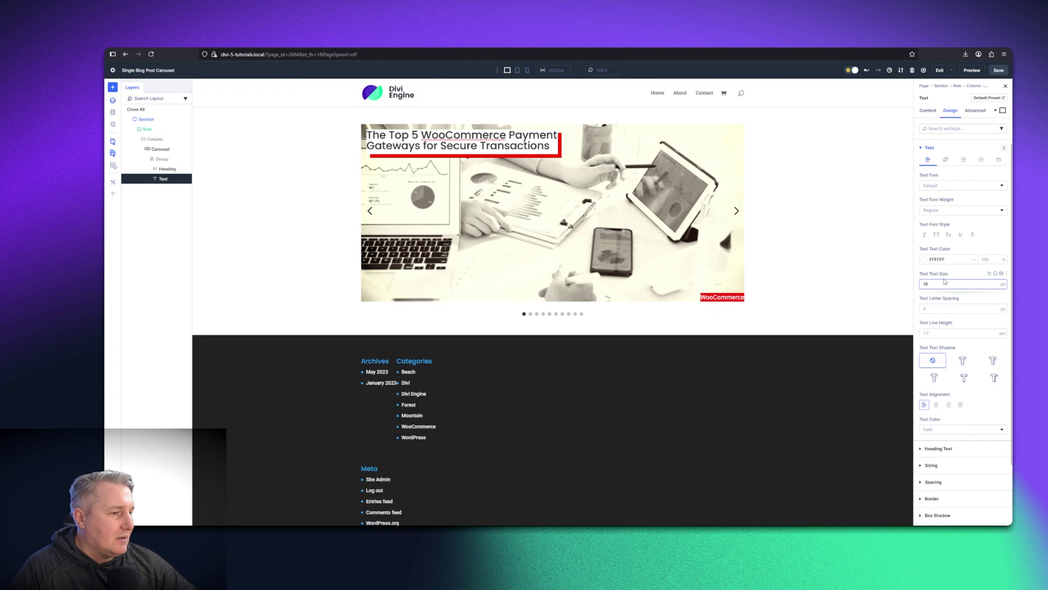
key(BackSpace)
key(BackSpace)
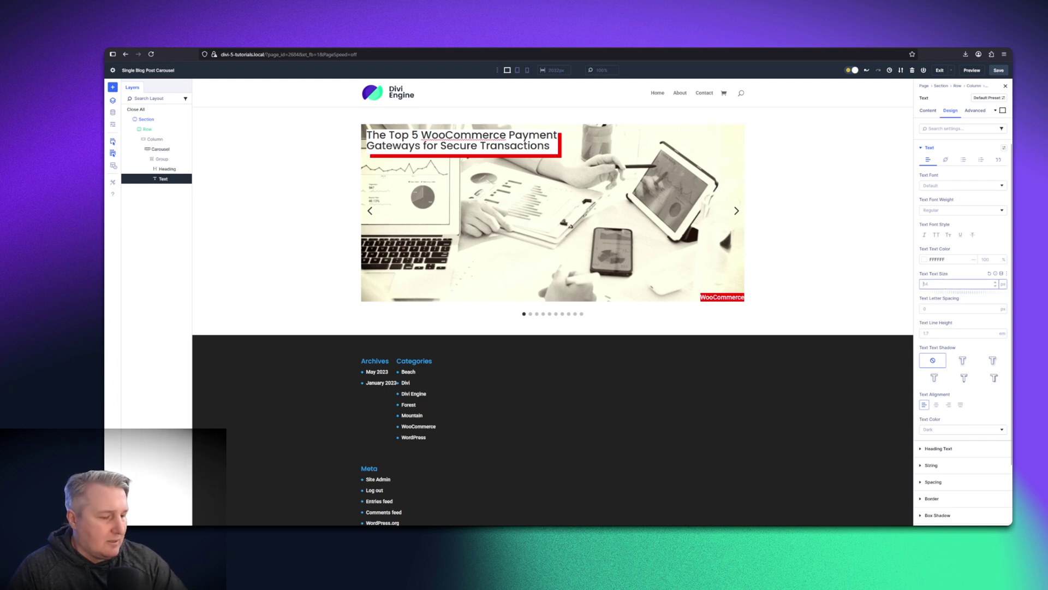
text(21)
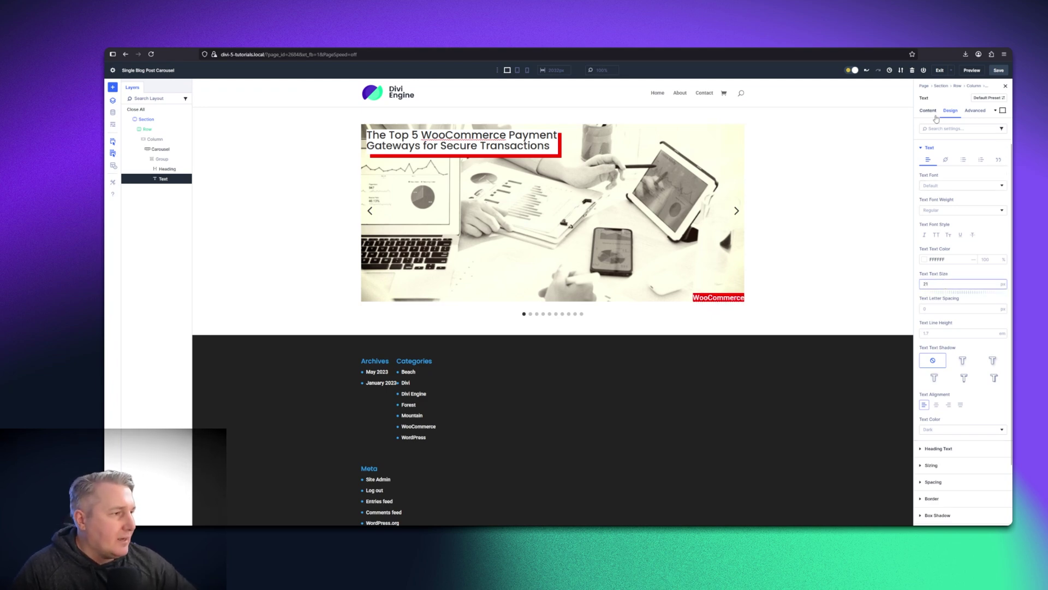
Set the tag's top padding to 10px, linked with the bottom padding.
click(935, 148)
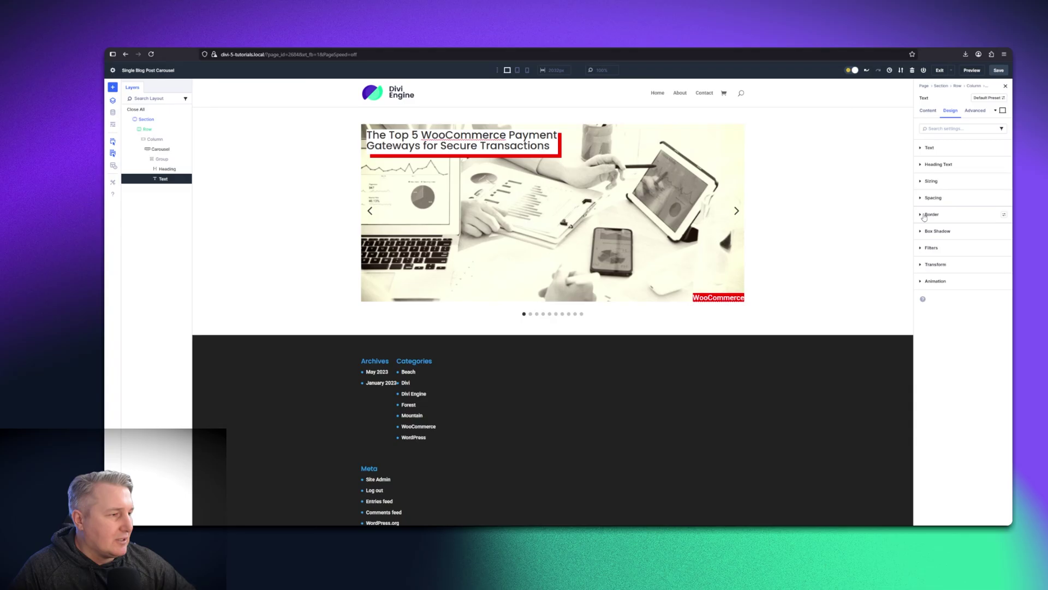
click(942, 198)
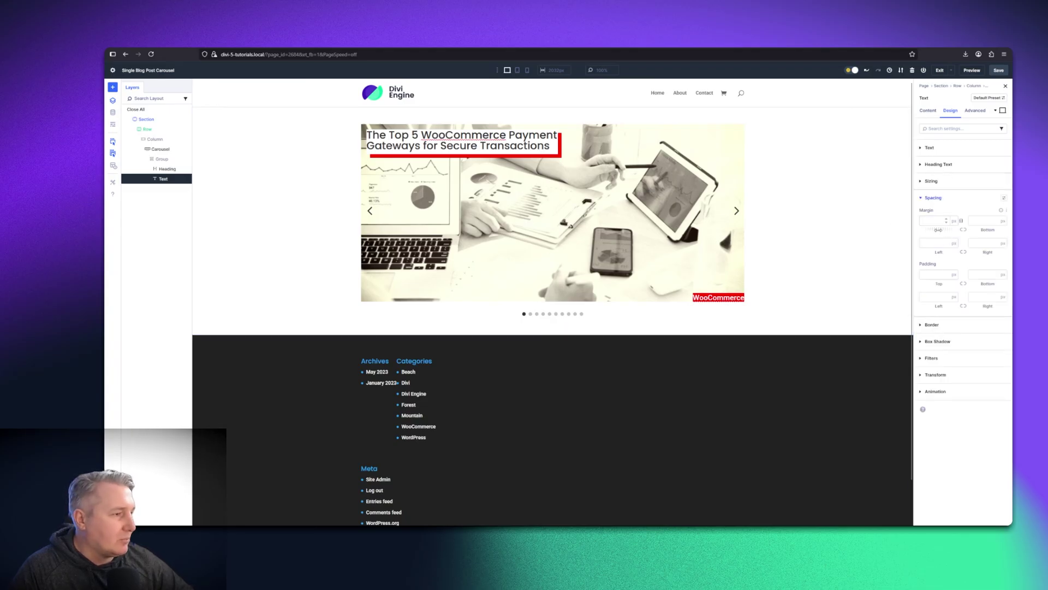
click(933, 276)
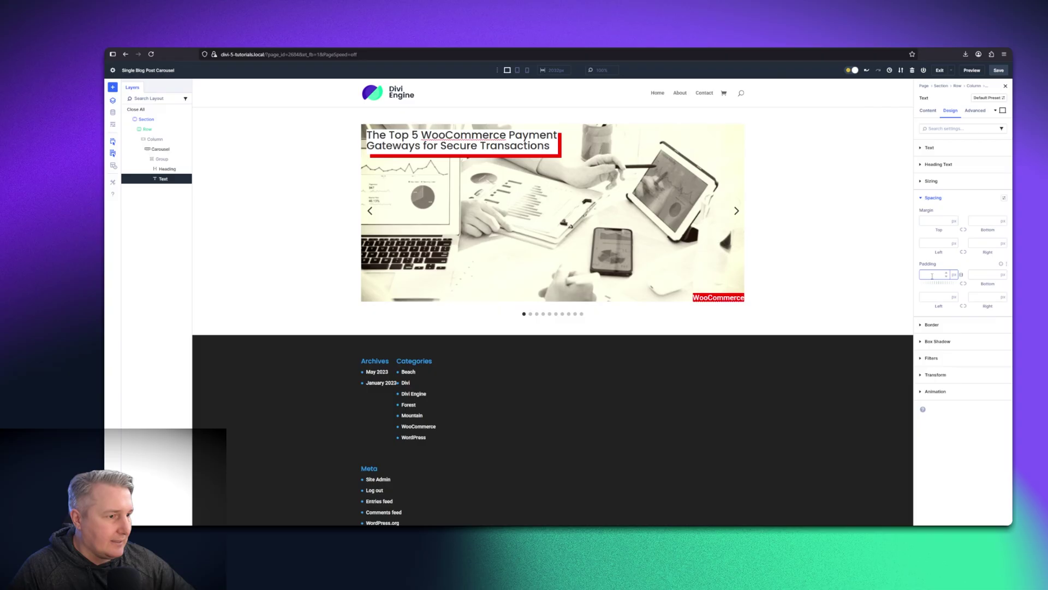
text(10)
key(Tab)
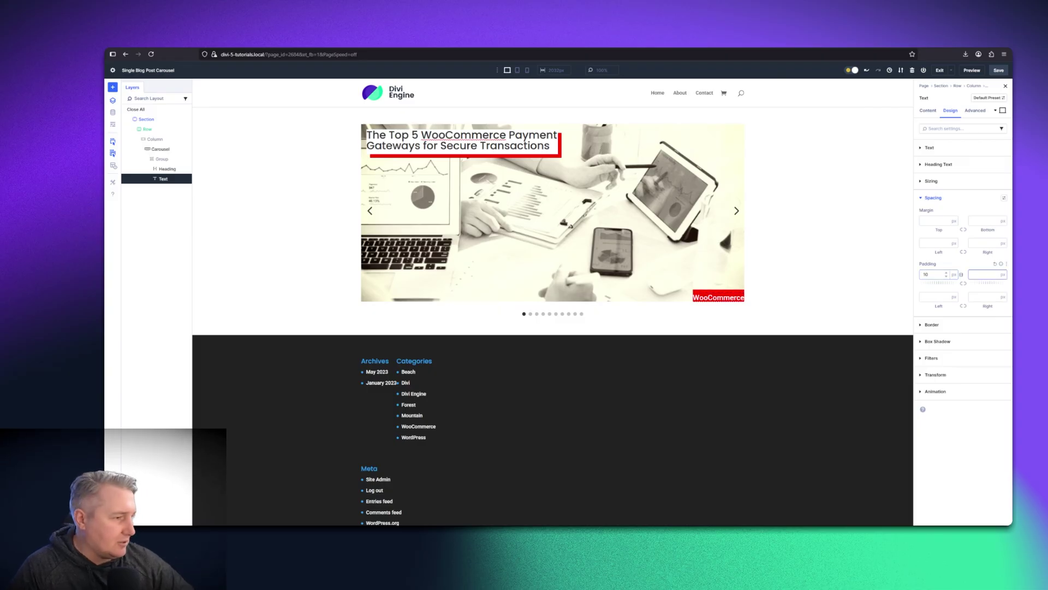
click(963, 284)
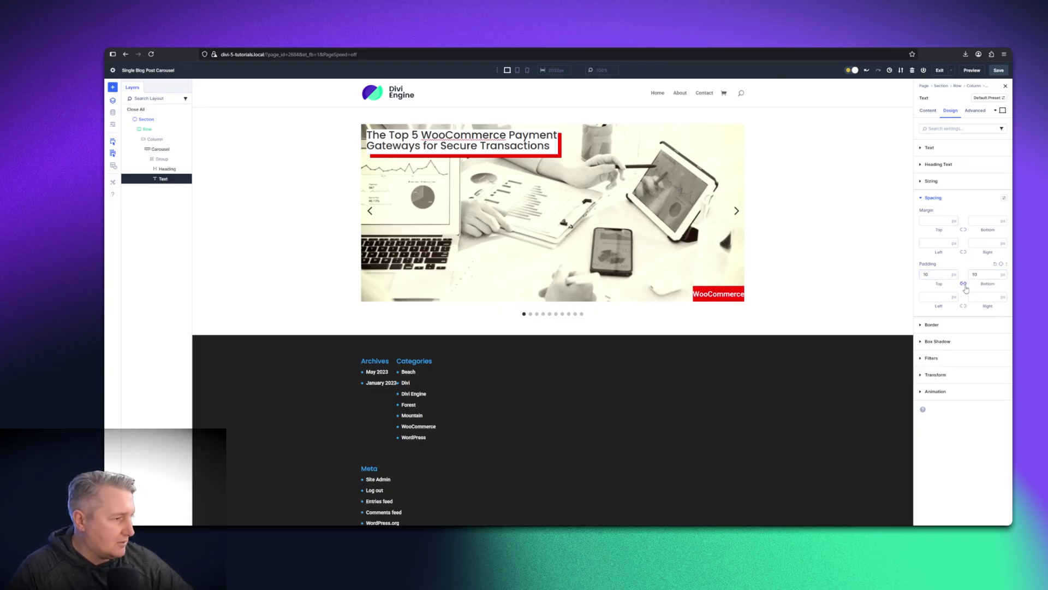
Set linked left/right padding to 10px and change the top padding to 5px.
click(932, 297)
text(1)
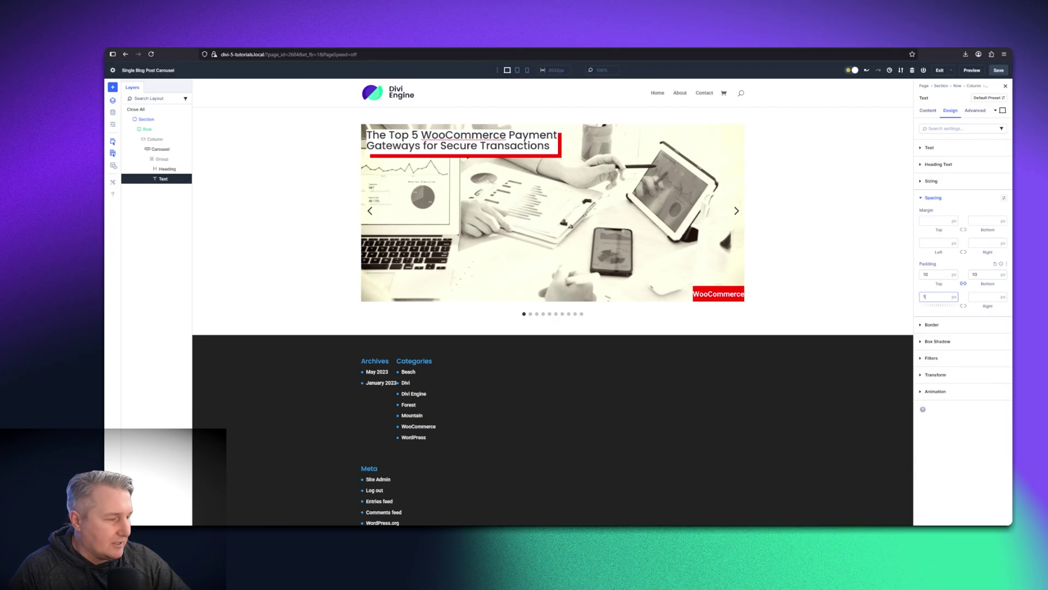
text(0)
key(Tab)
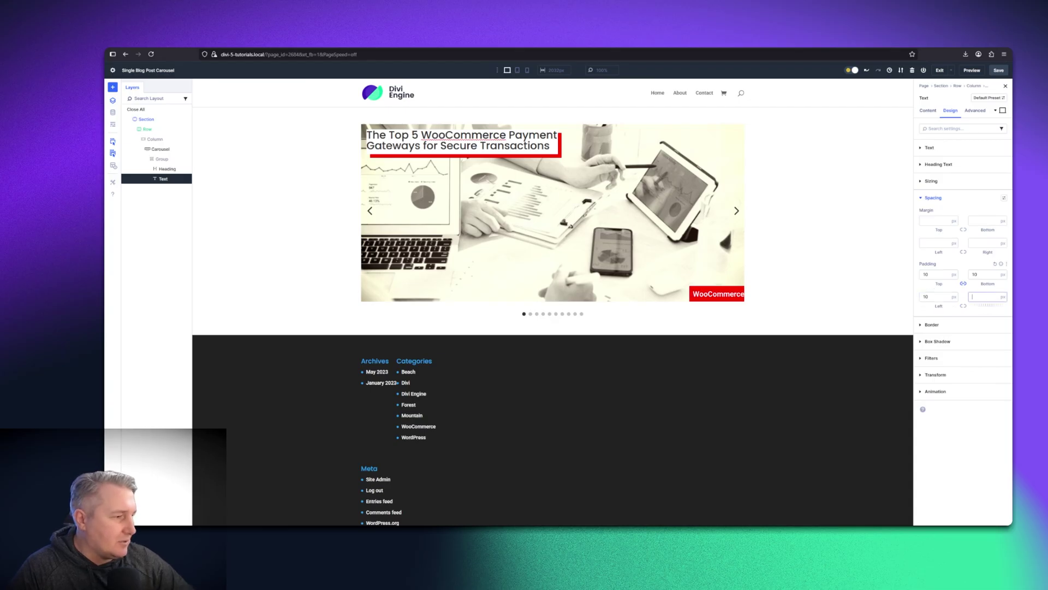
click(963, 307)
double_click(928, 275)
text(5)
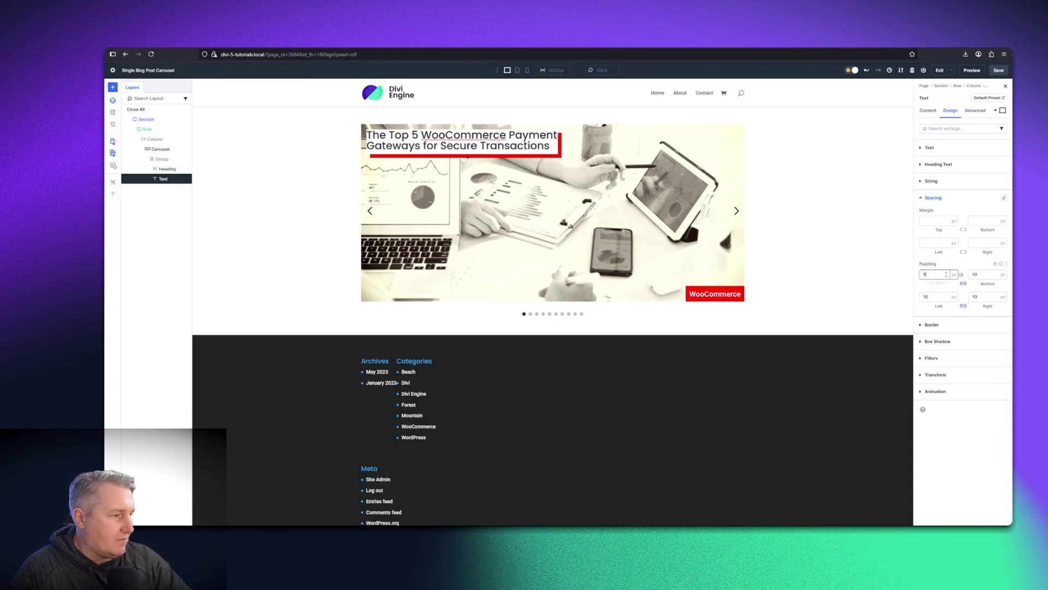
double_click(978, 275)
Set the bottom padding to 5px and give the tag a 5px white #FFFFFF top border.
text(5)
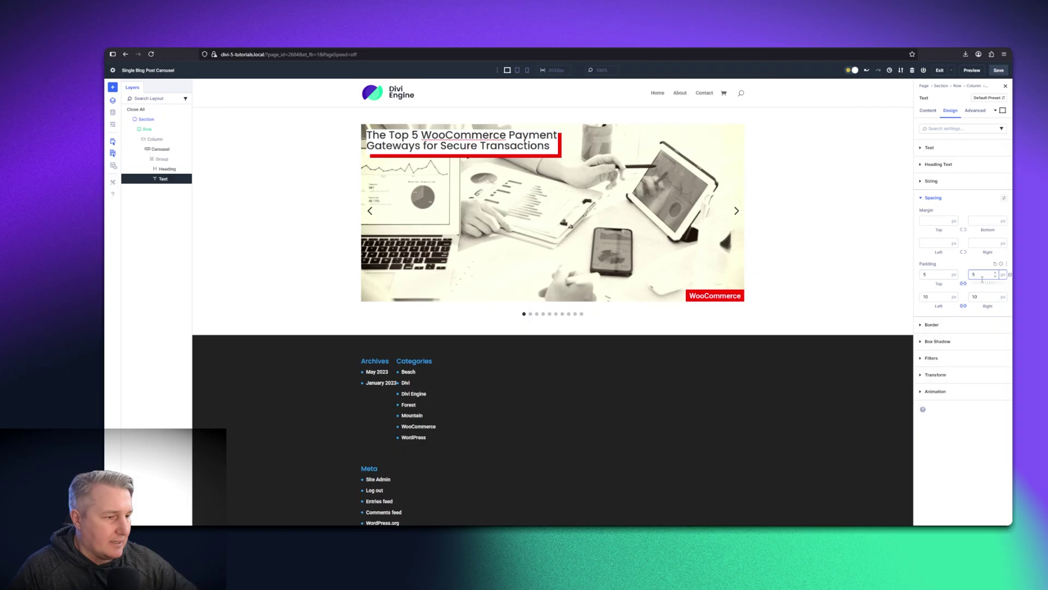
click(936, 200)
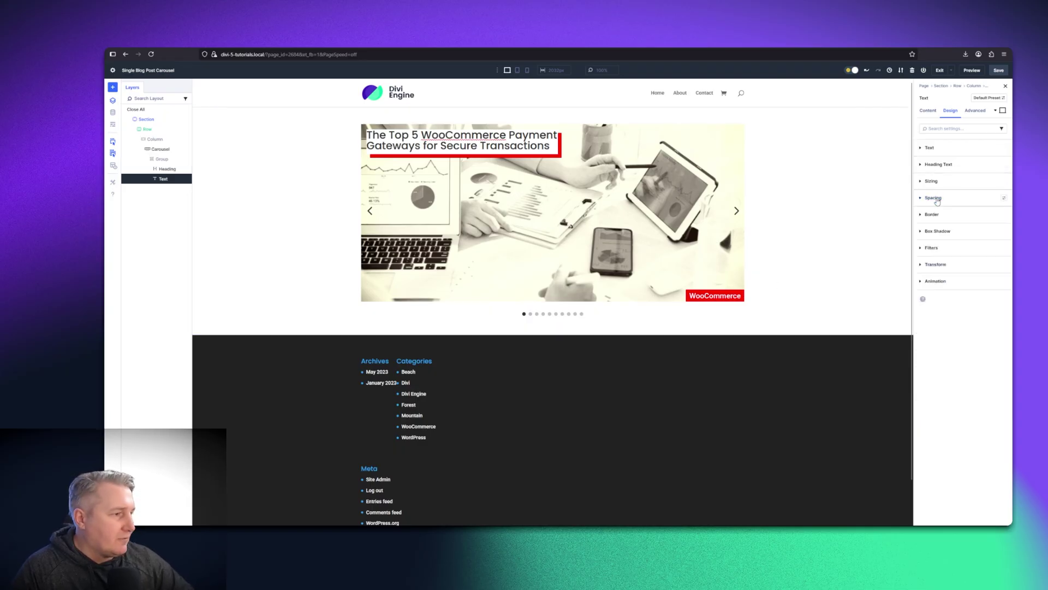
click(932, 216)
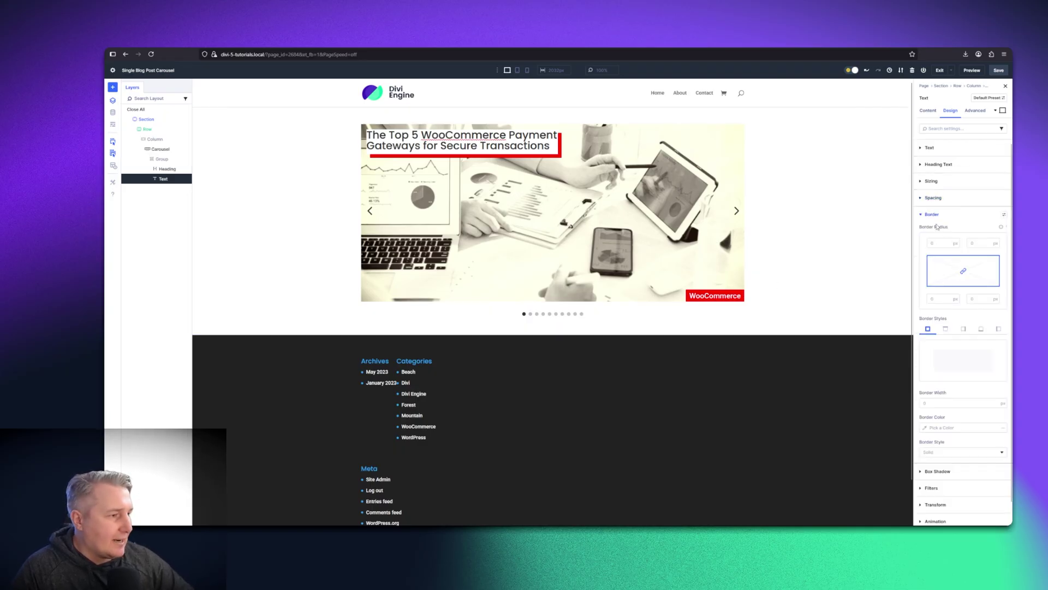
click(948, 330)
scroll(978, 361, down, 1)
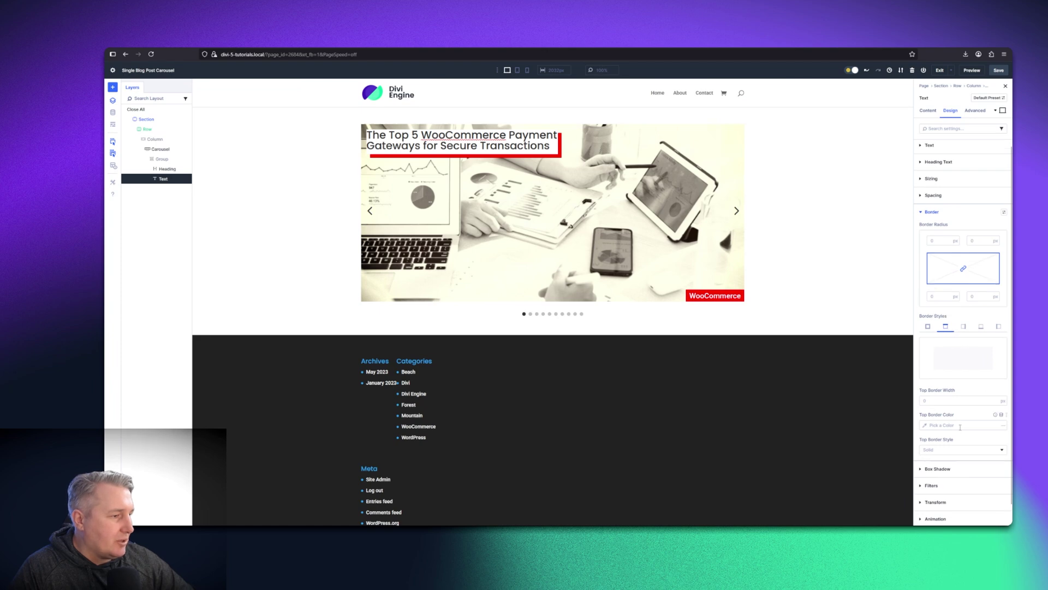
click(996, 383)
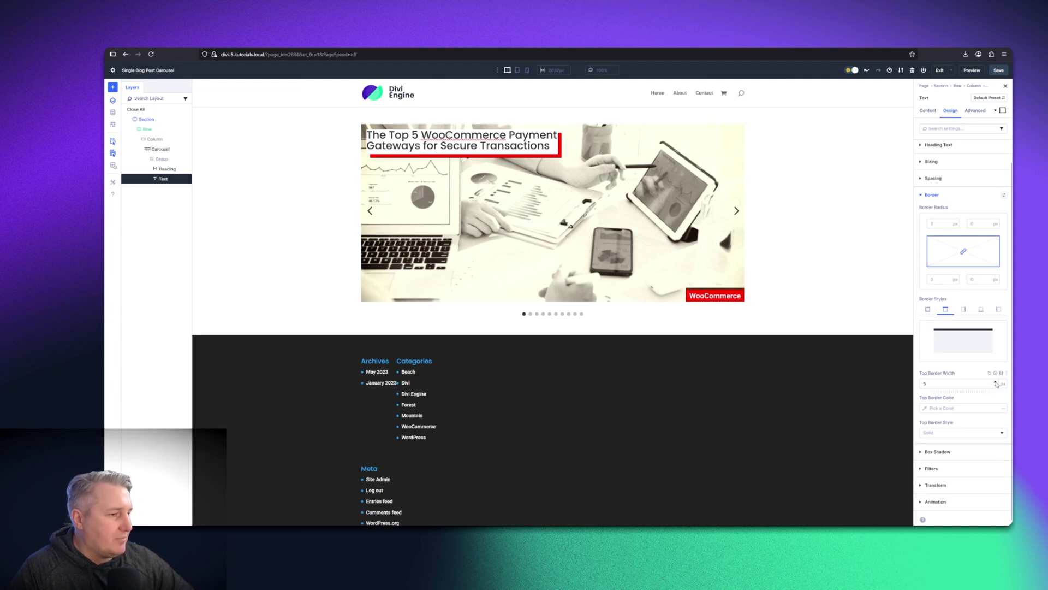
click(927, 409)
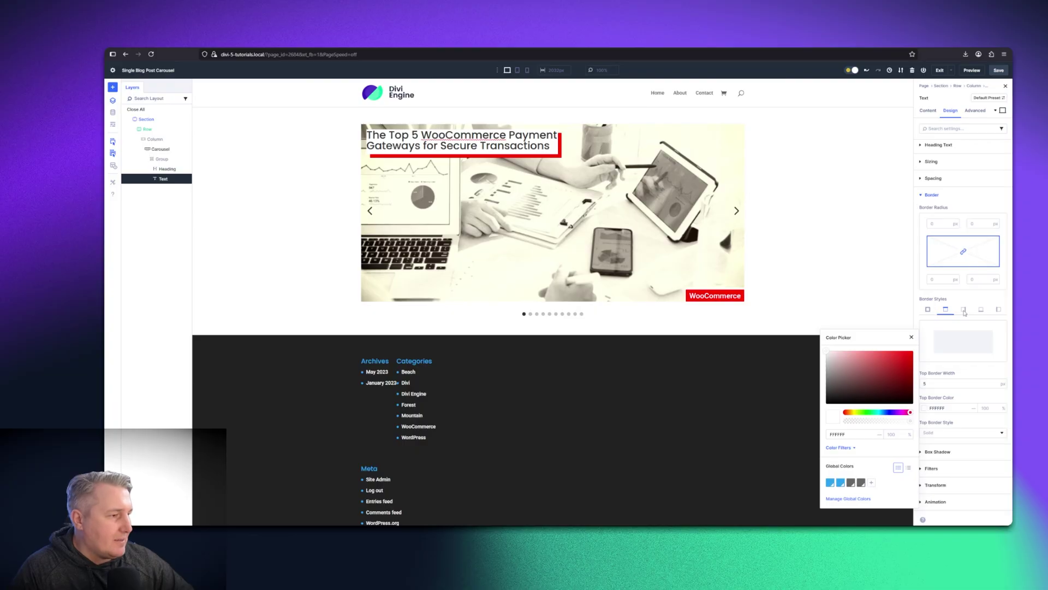
click(990, 314)
Add a matching 5px white #FFFFFF left border to the tag.
click(999, 309)
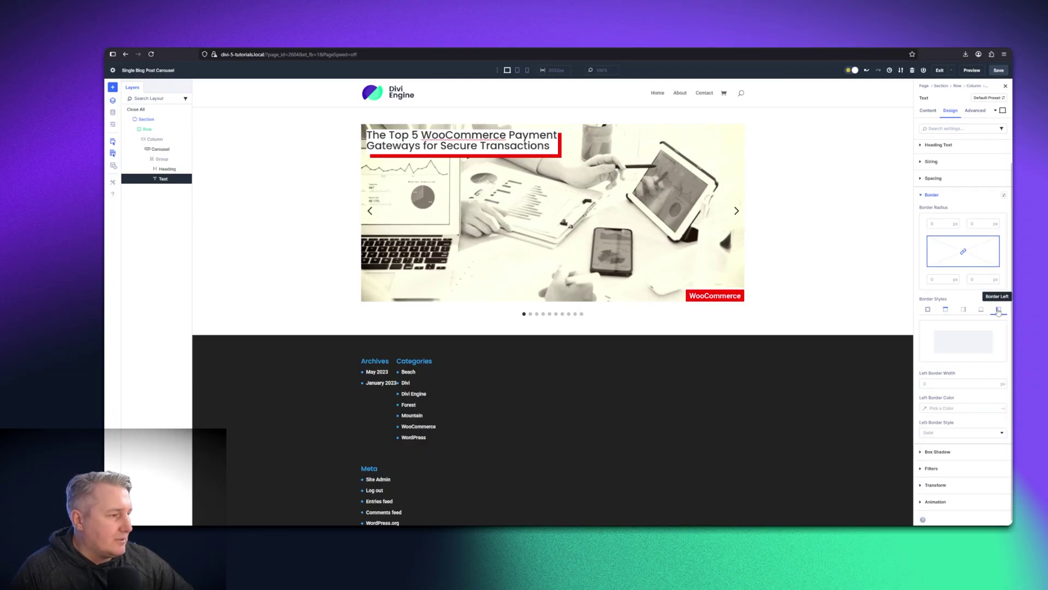
click(922, 384)
text(5)
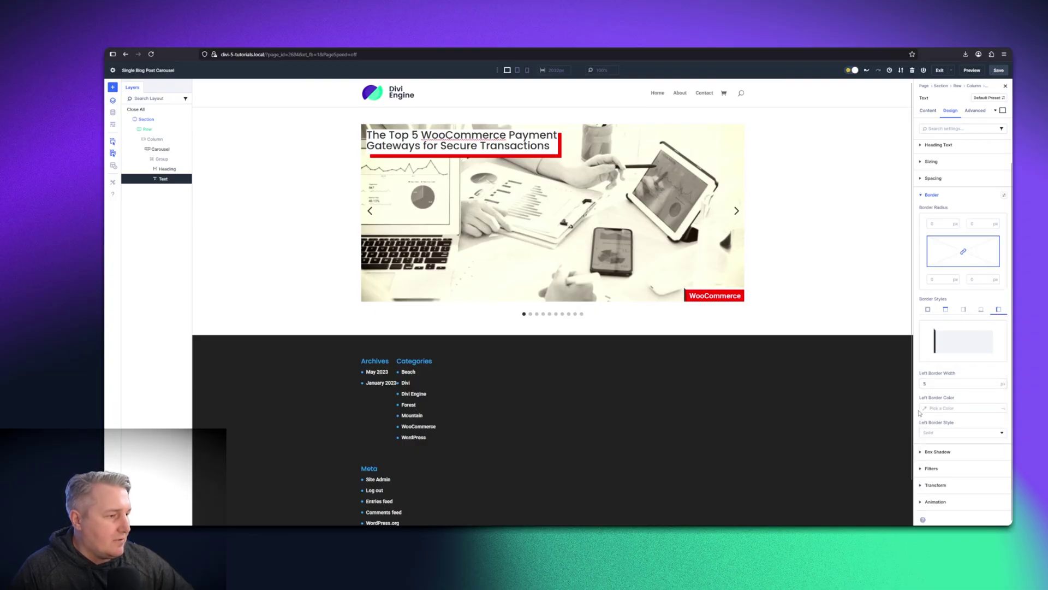
click(927, 409)
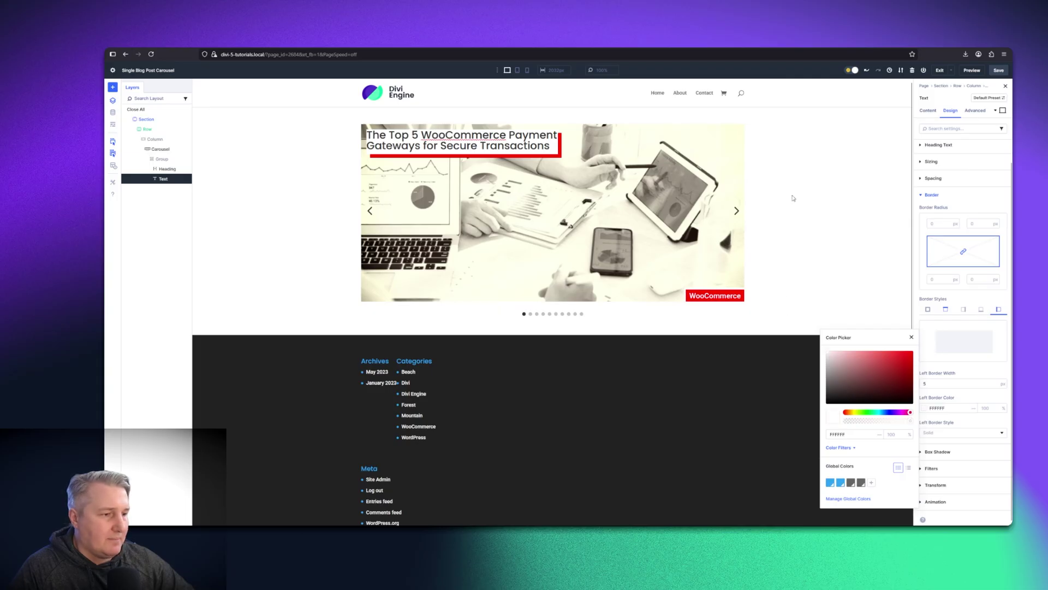
click(801, 226)
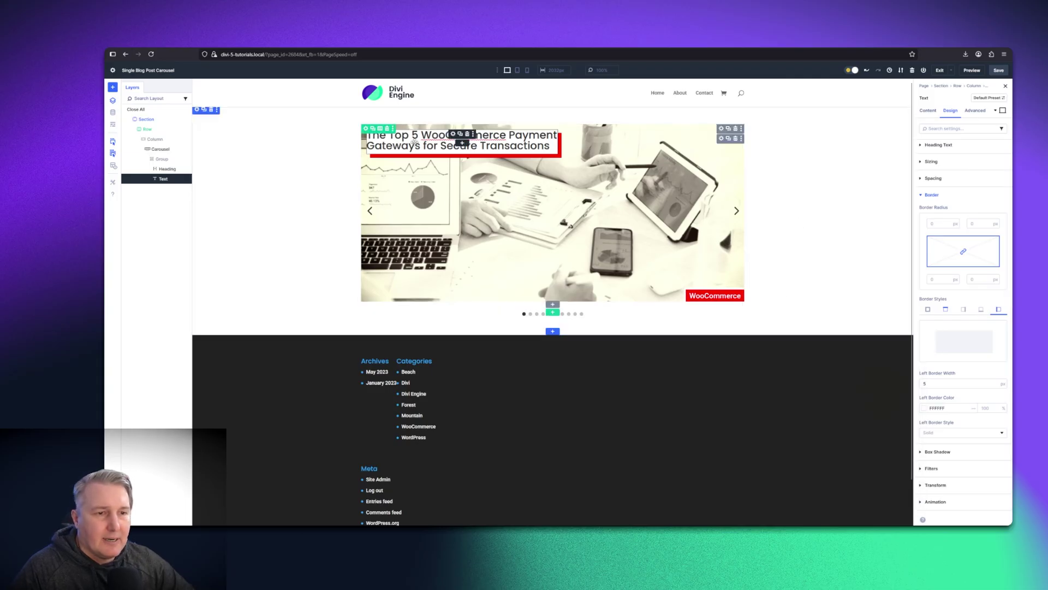
Select the slide heading and pad it 5px top/bottom and 10px left/right.
click(469, 157)
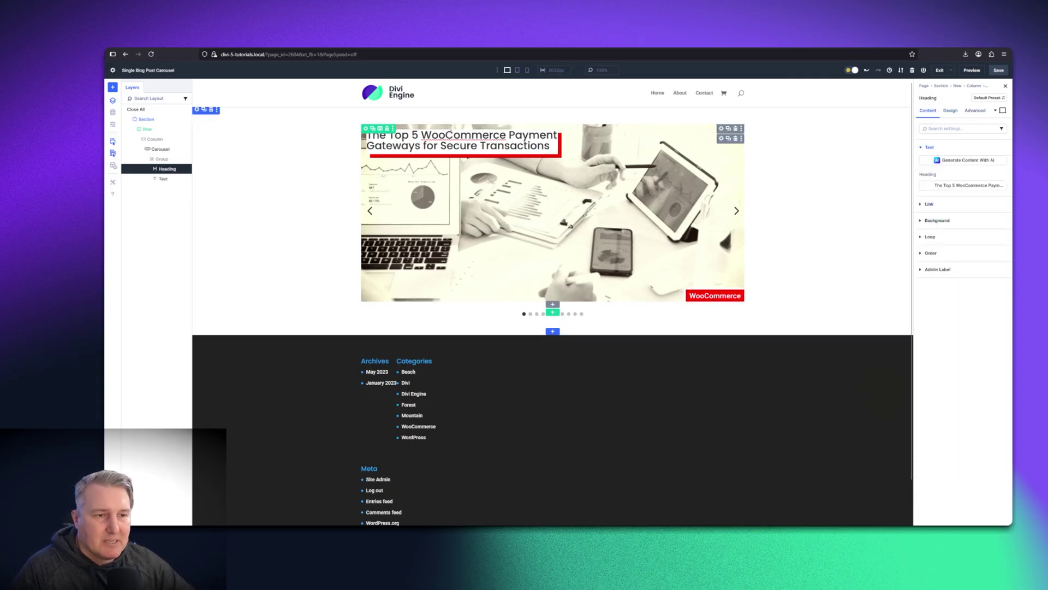
click(950, 113)
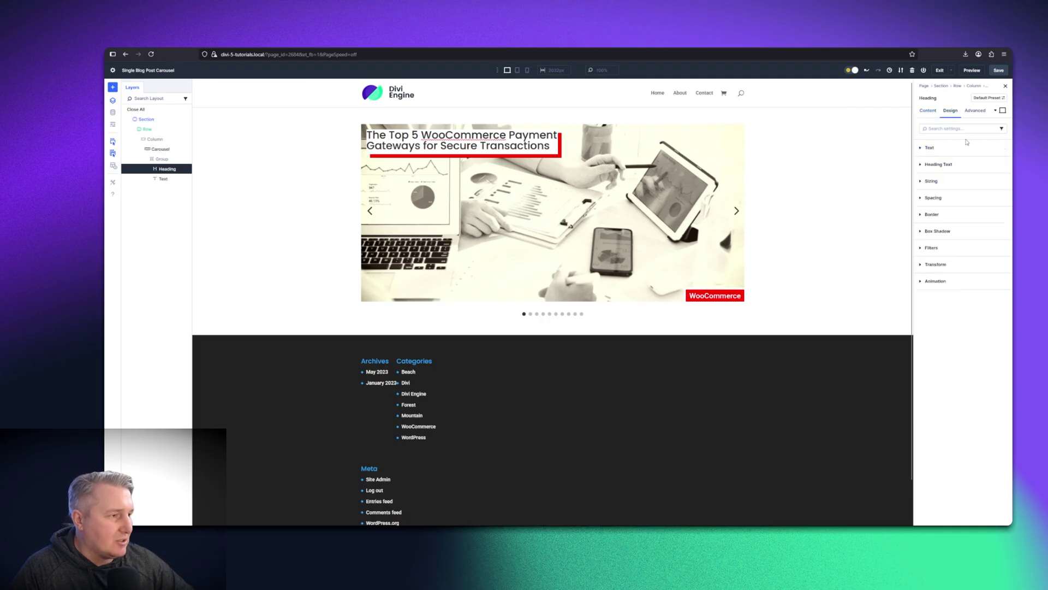
click(934, 198)
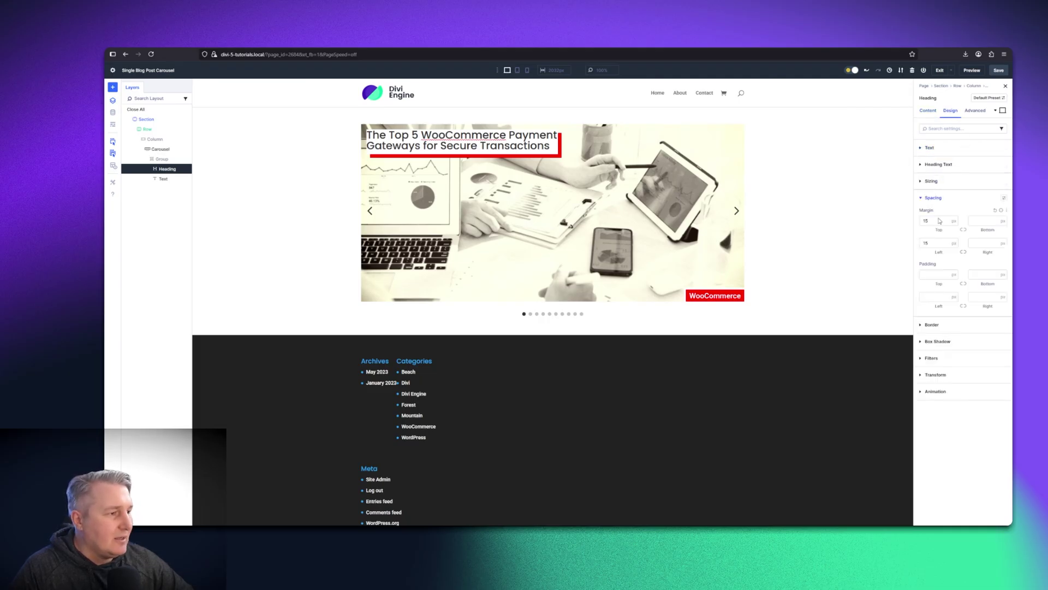
click(933, 276)
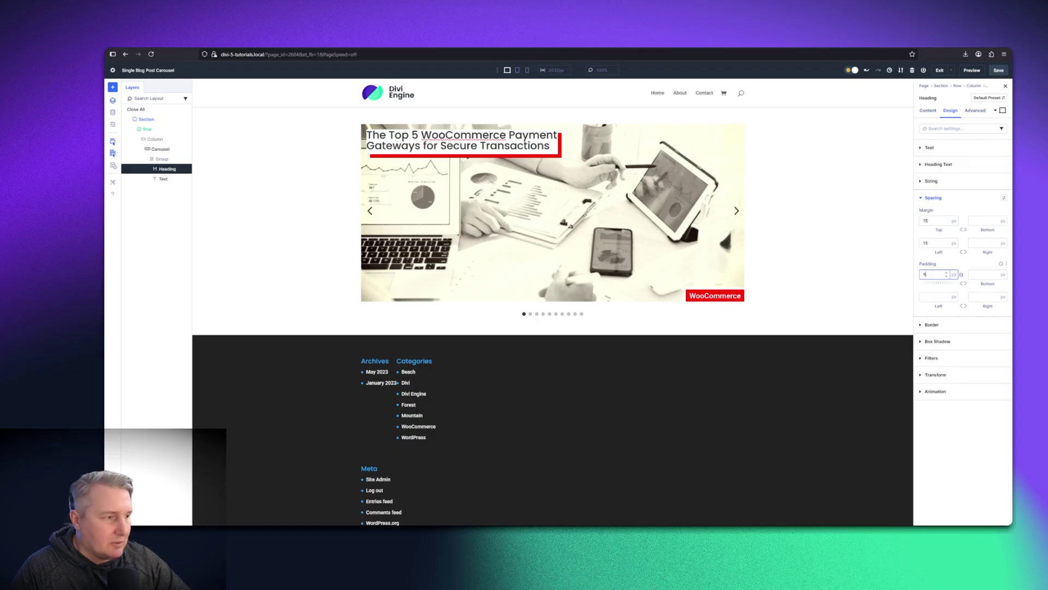
text(5)
click(963, 283)
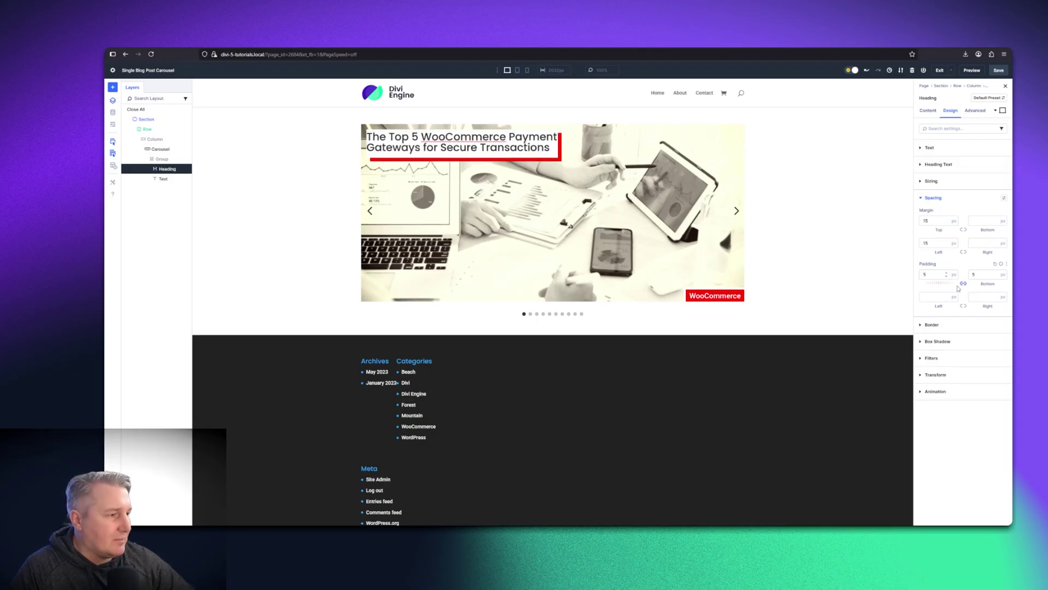
click(933, 297)
text(10)
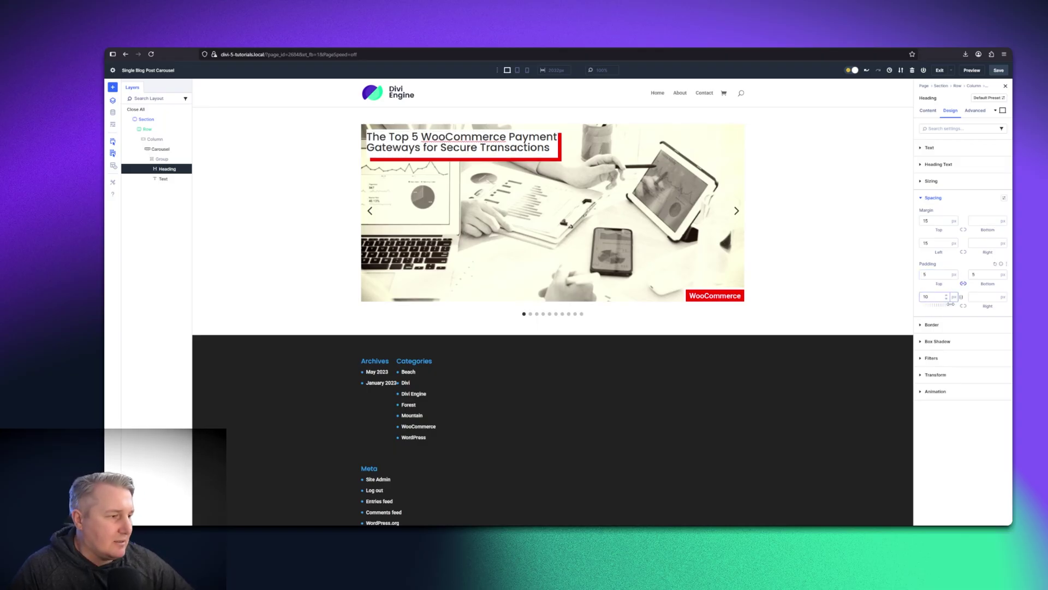
click(967, 310)
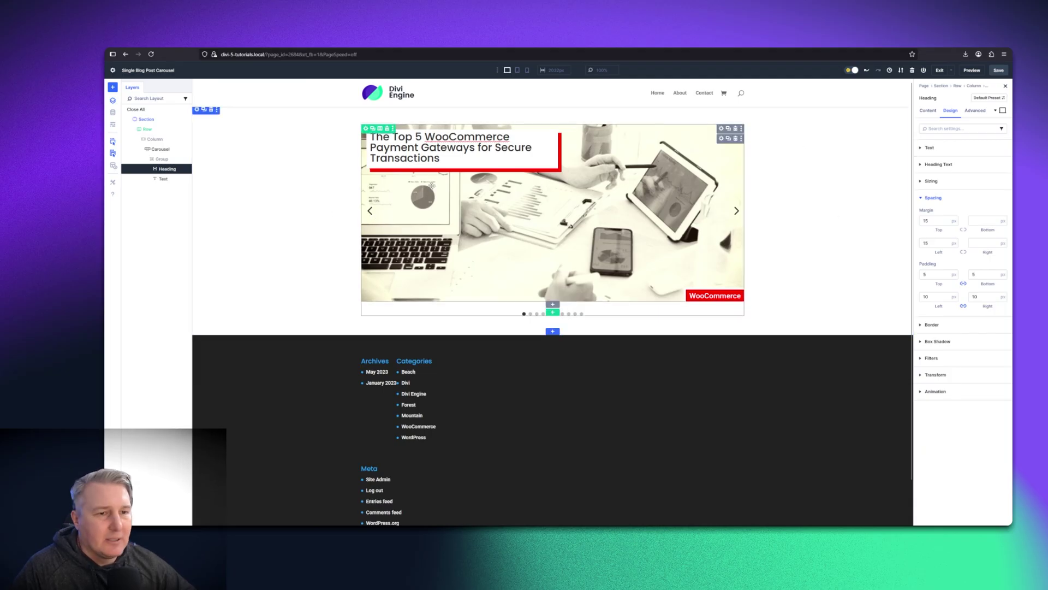
Select the carousel, try 3 slides and center mode, then revert to 1 slide with center mode off.
click(159, 150)
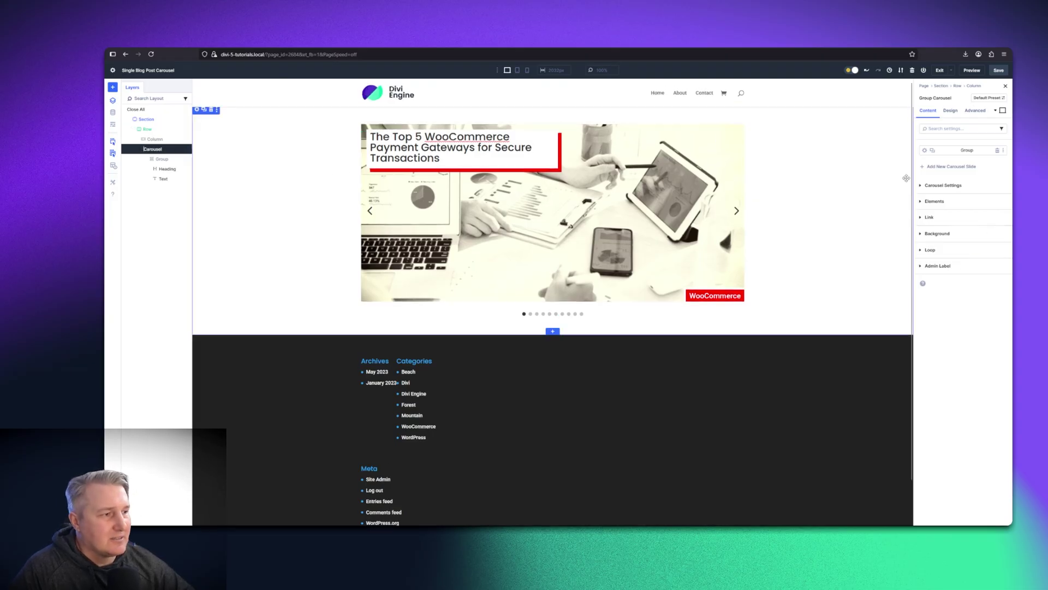
click(943, 186)
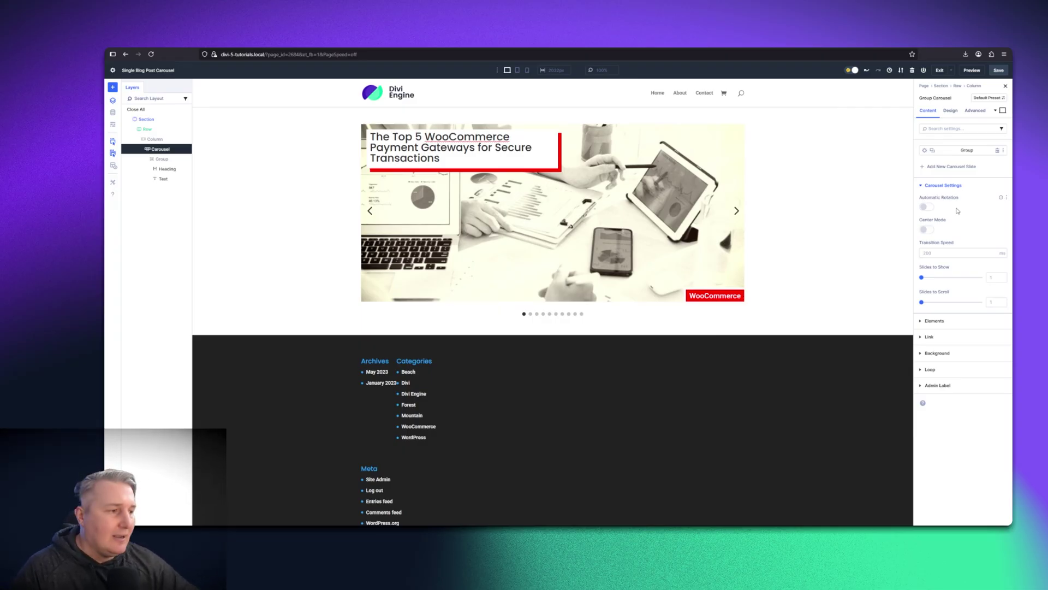
click(993, 276)
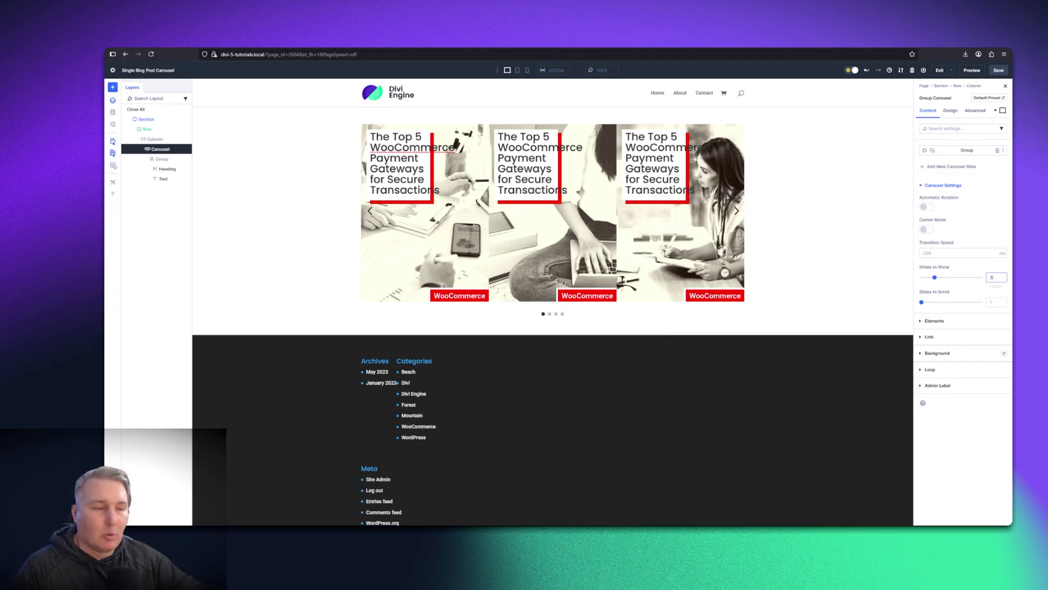
click(927, 229)
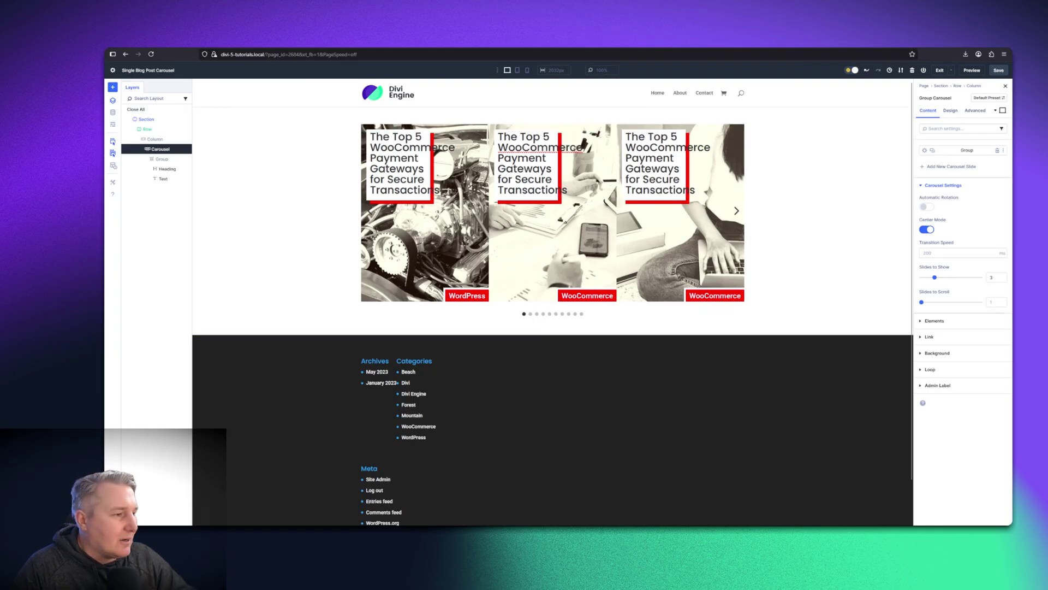
click(927, 230)
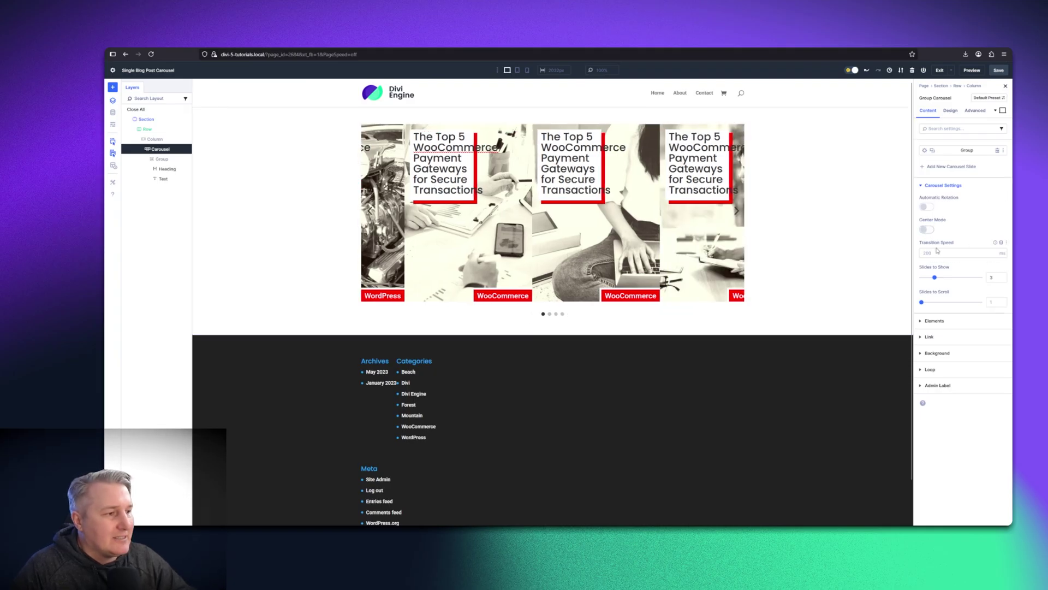
click(995, 268)
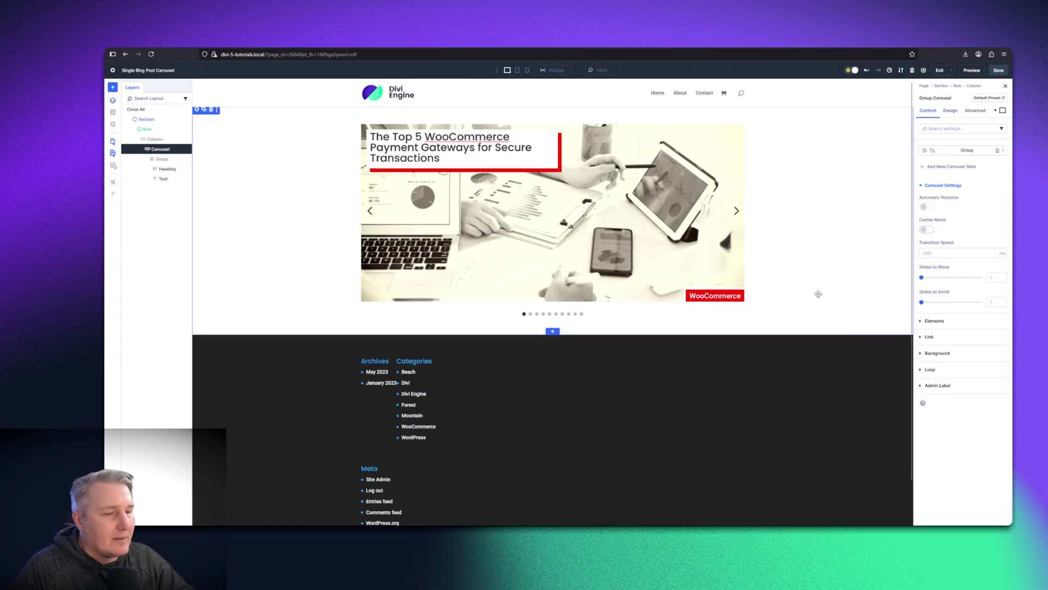
Toggle dot navigation and arrows off and back on, leaving both enabled.
click(935, 321)
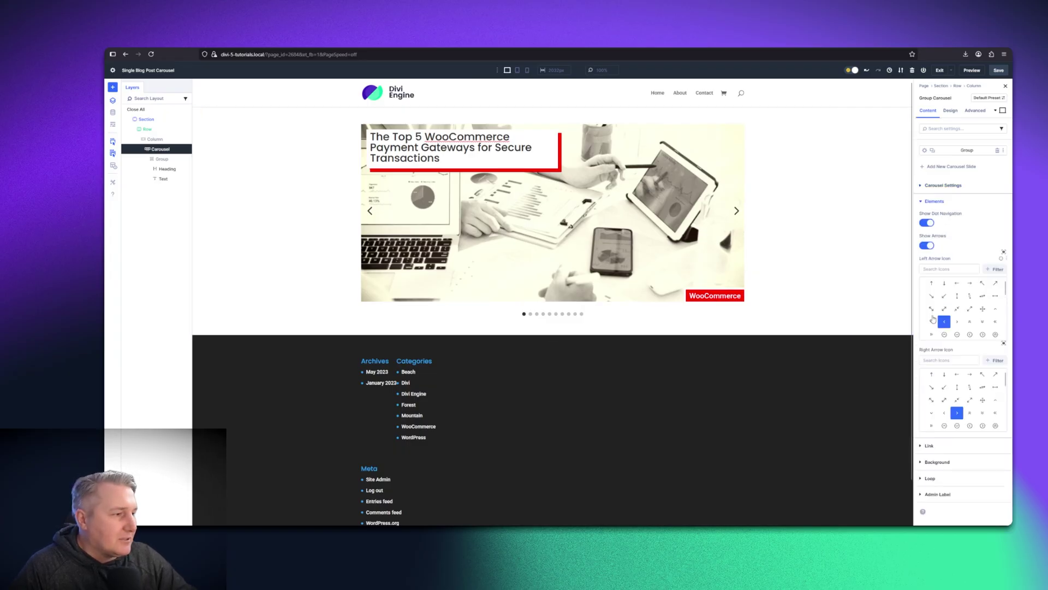
click(926, 223)
click(927, 223)
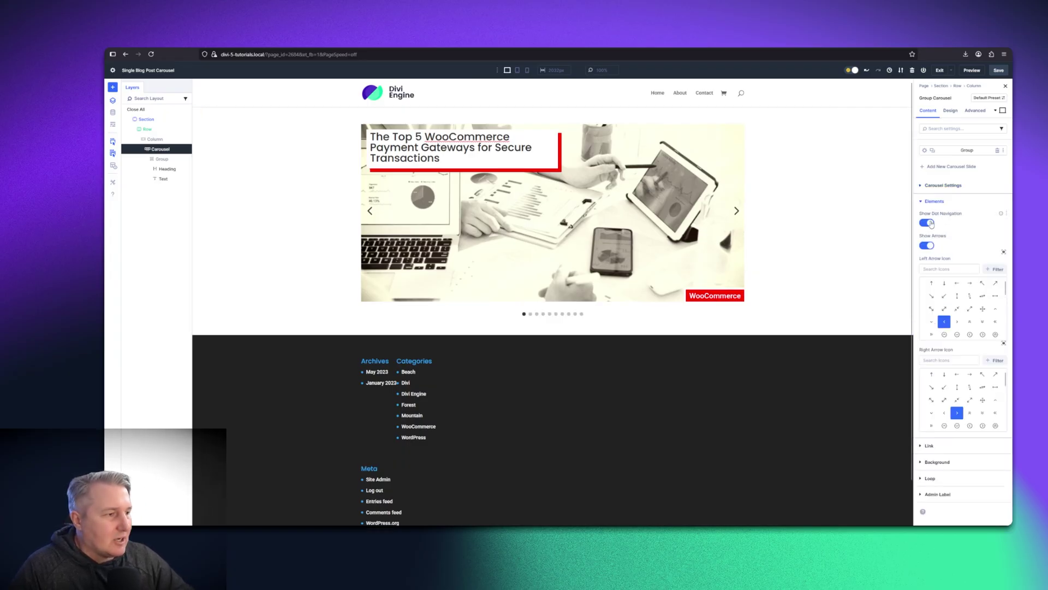
click(930, 246)
click(929, 245)
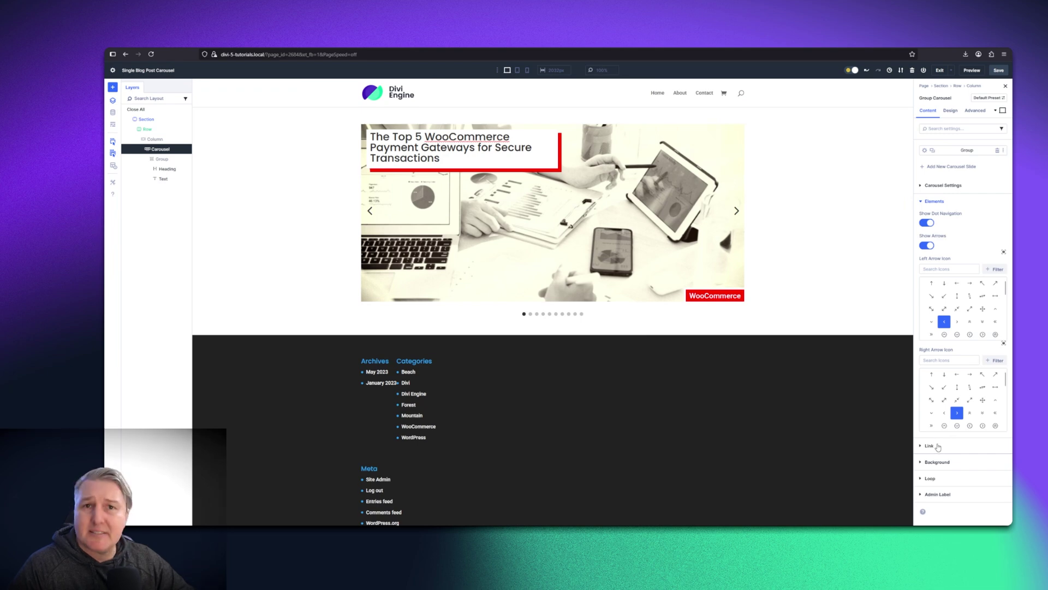
Set the carousel arrows to white FFFFFF on a red FF0000 background.
click(951, 112)
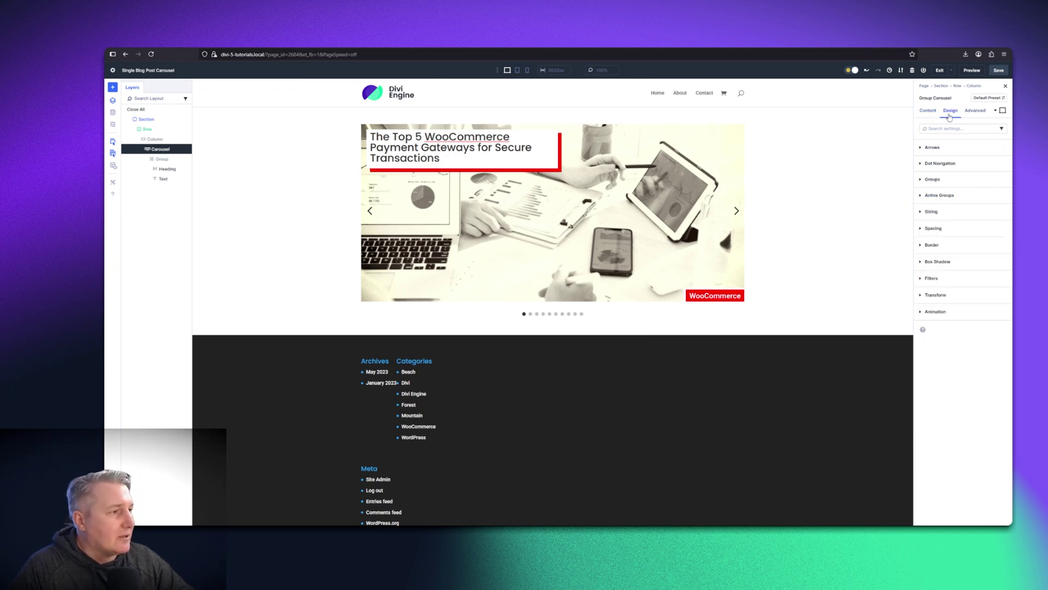
click(931, 149)
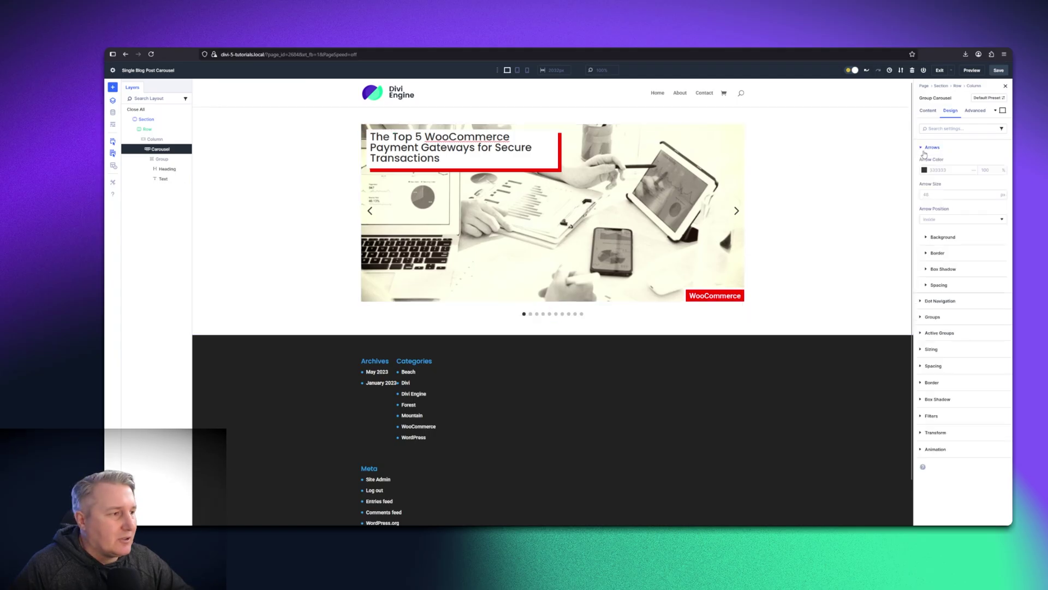
click(924, 170)
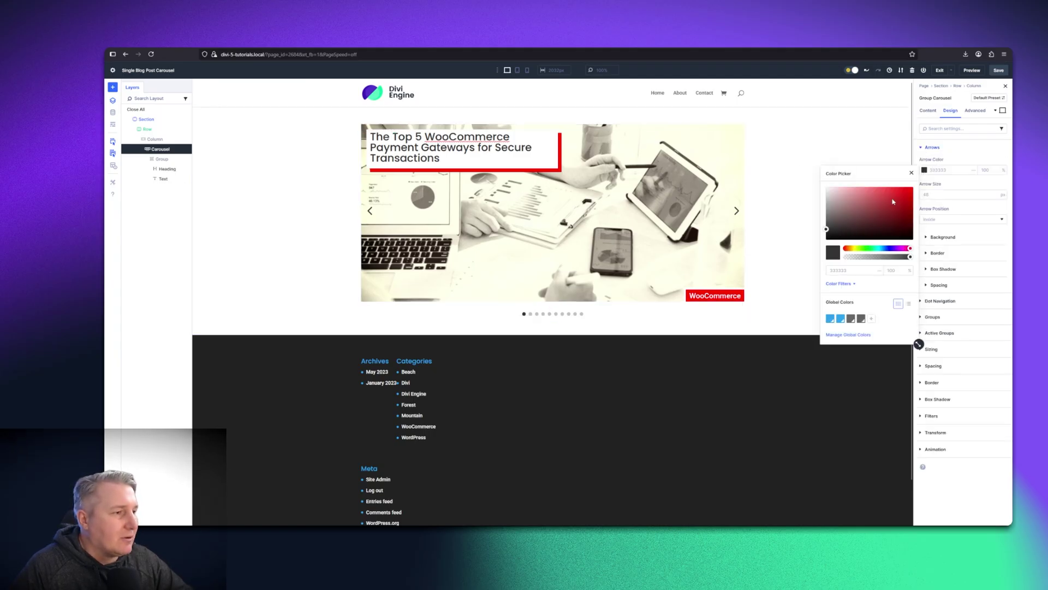
drag(831, 229, 803, 170)
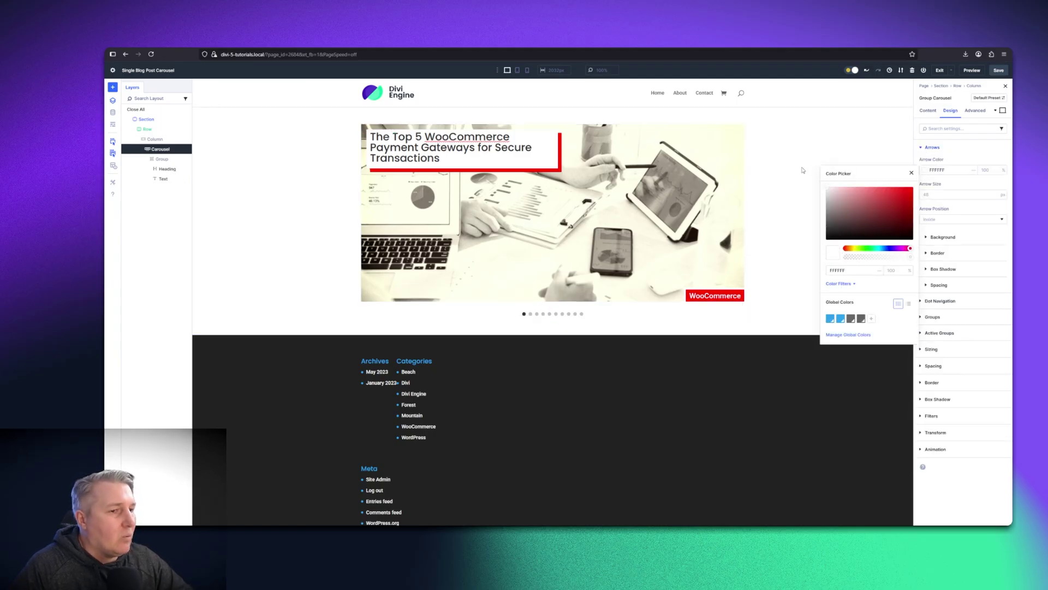
click(971, 156)
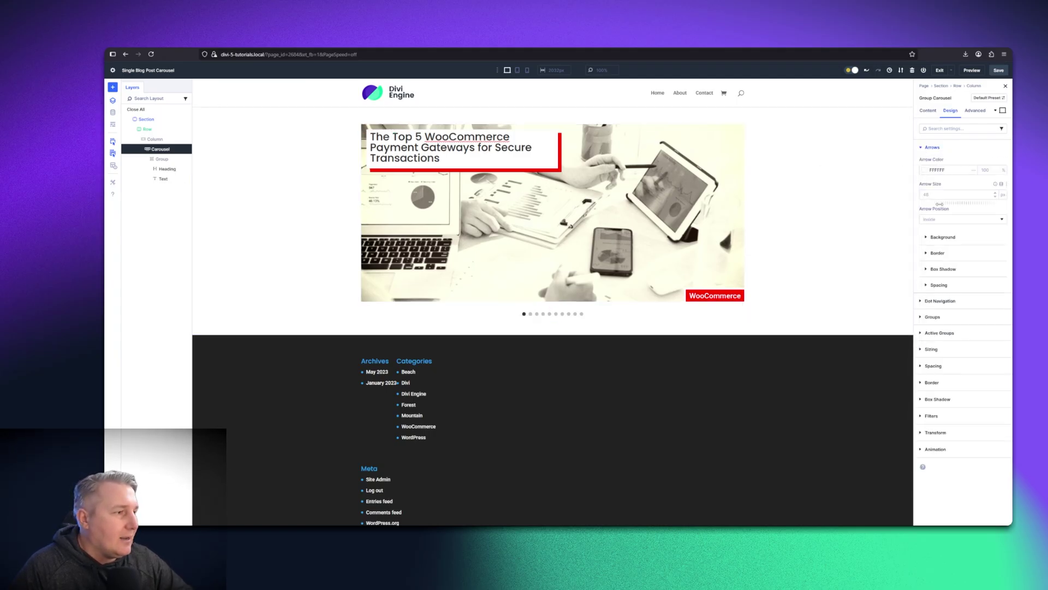
click(950, 238)
click(940, 311)
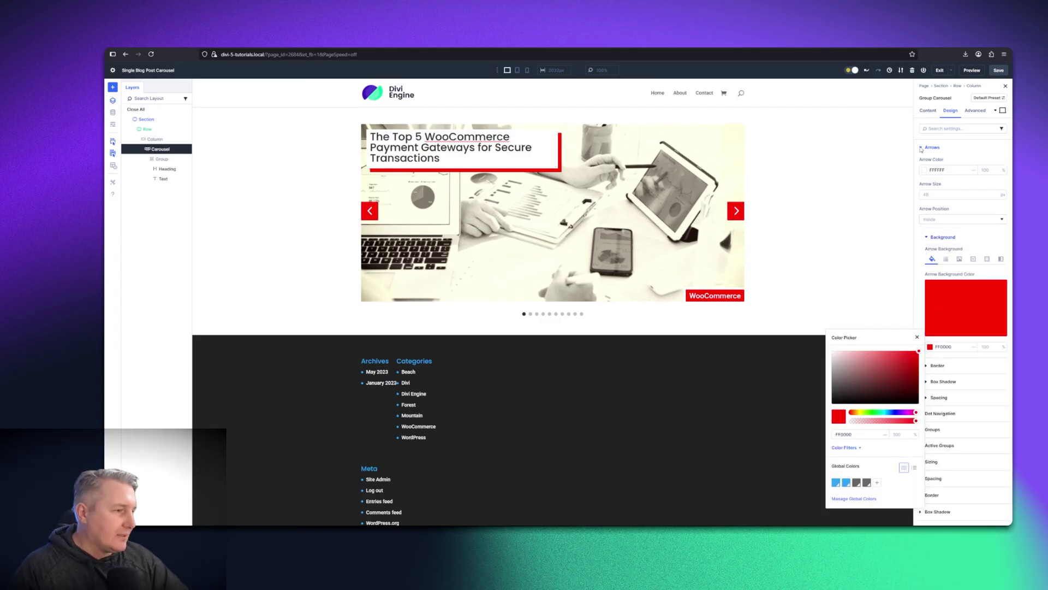
click(923, 354)
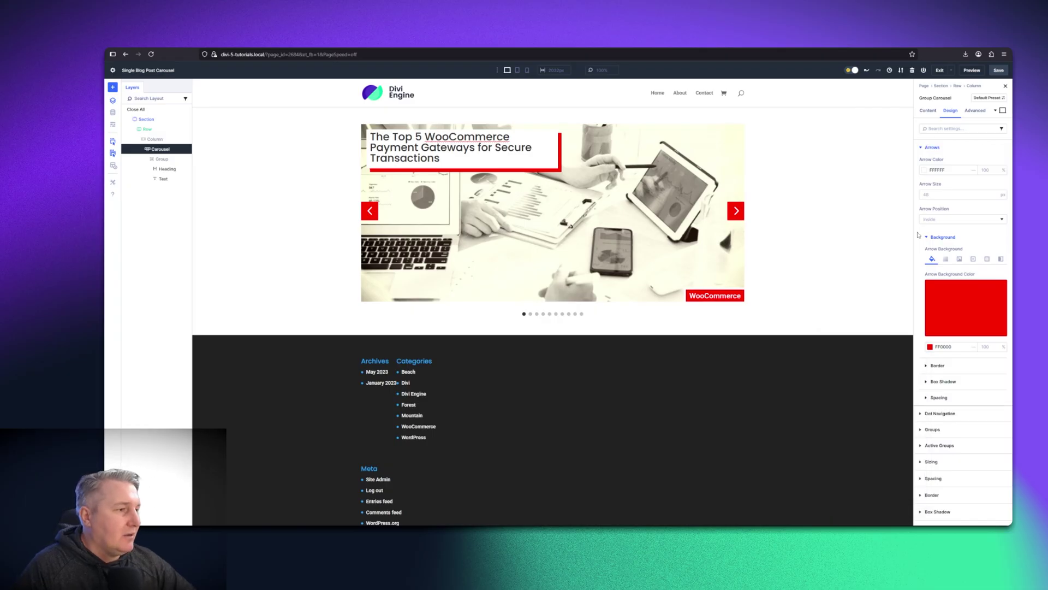
Give the arrows a 5px white FFFFFF border and save the page.
click(934, 366)
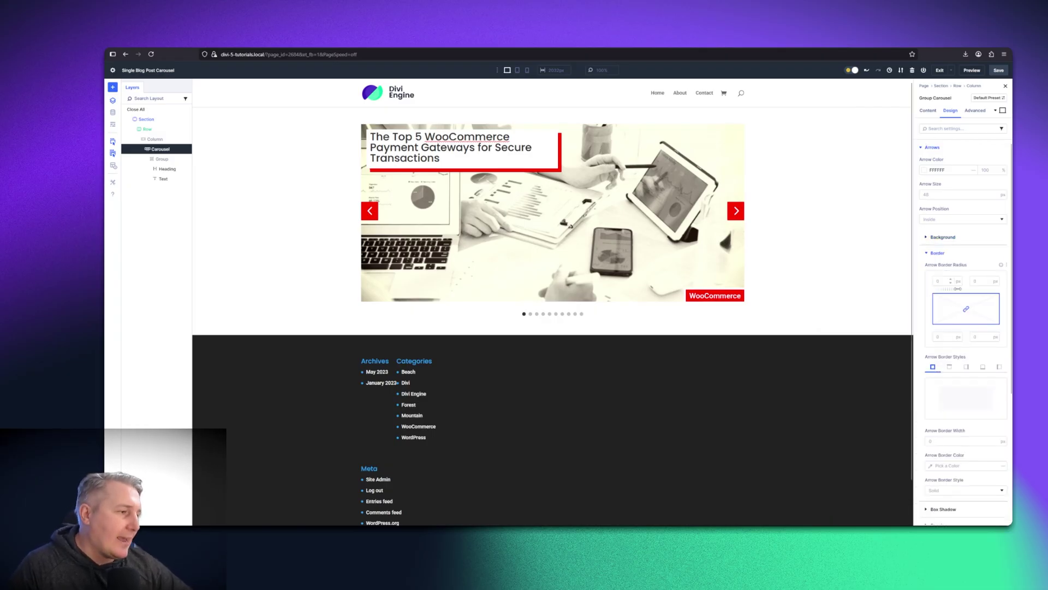
click(996, 441)
click(996, 440)
click(996, 440)
click(996, 441)
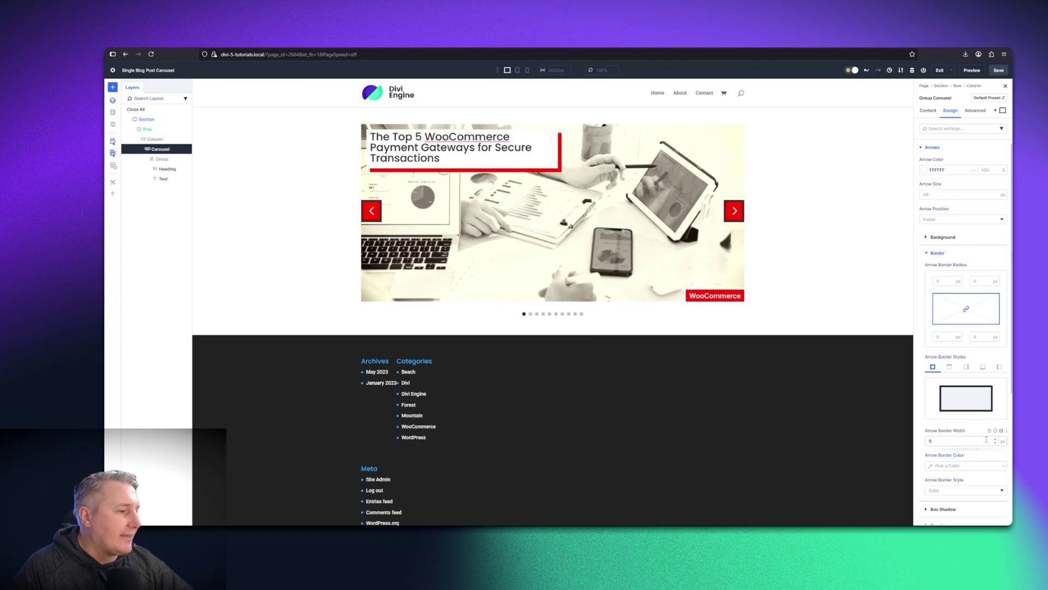
click(932, 465)
click(833, 352)
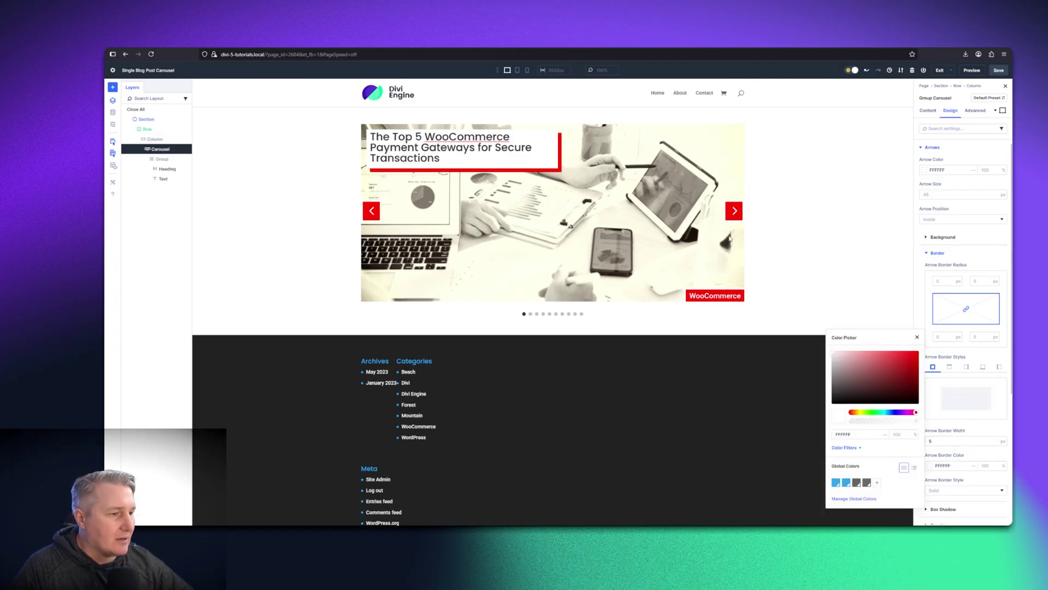
click(352, 178)
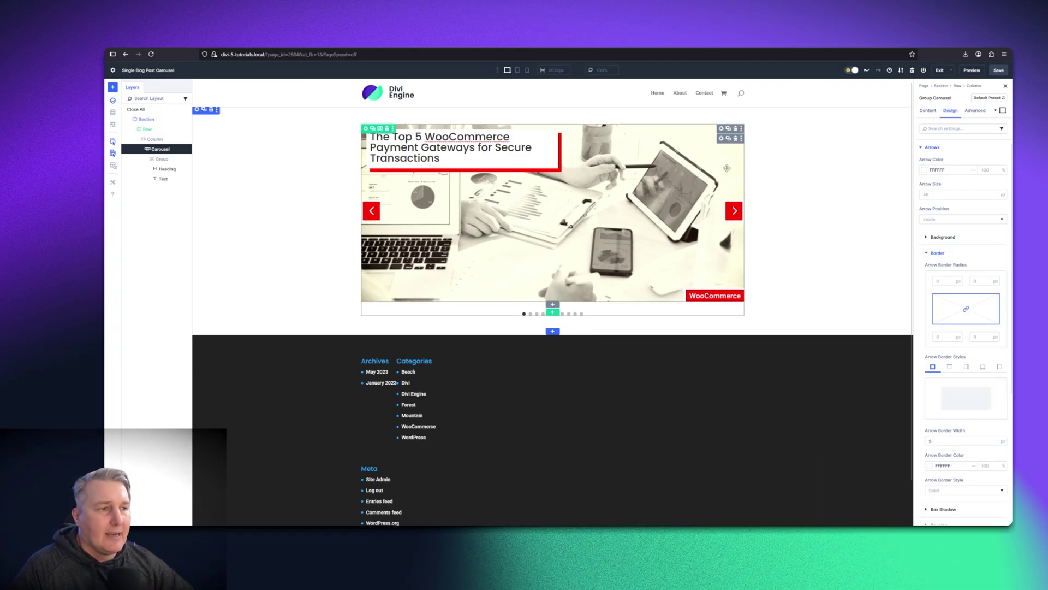
click(998, 71)
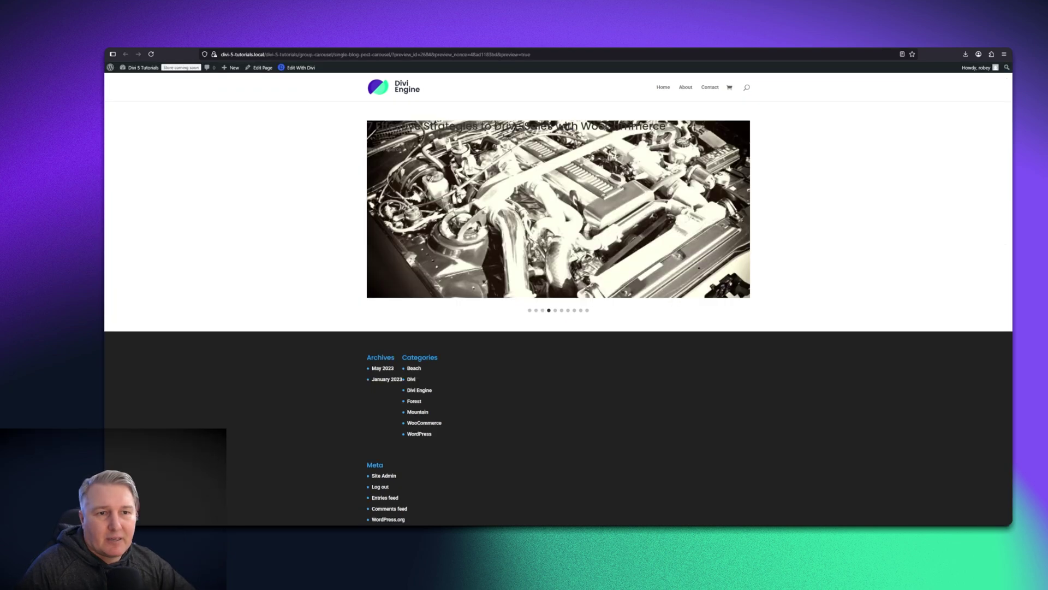
Reload the front-end preview and step the carousel forward three slides with the red right arrow.
click(150, 54)
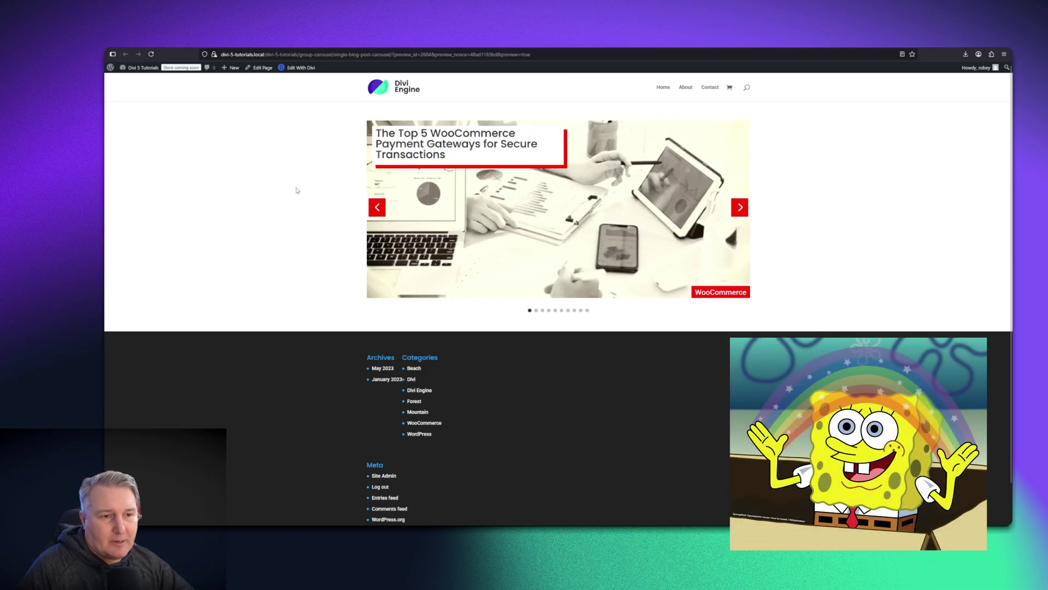
click(740, 208)
click(740, 207)
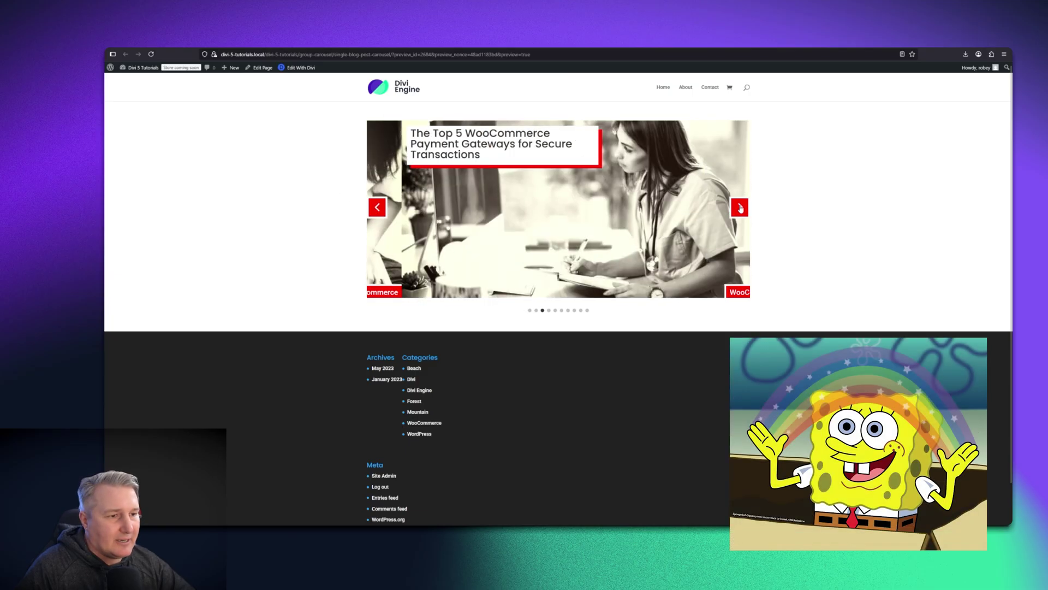
click(740, 207)
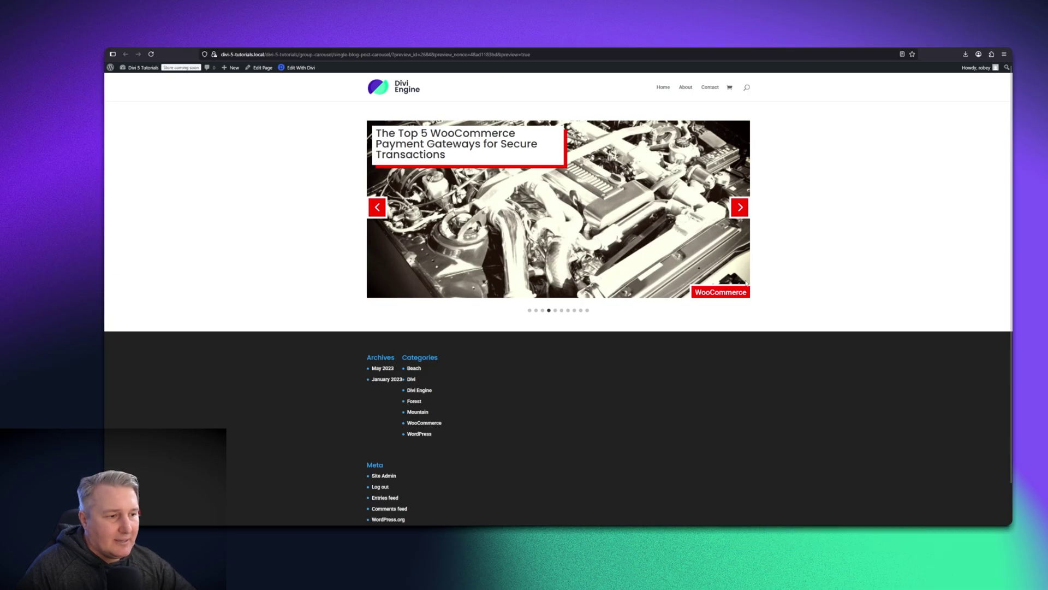
triple_click(523, 200)
click(629, 209)
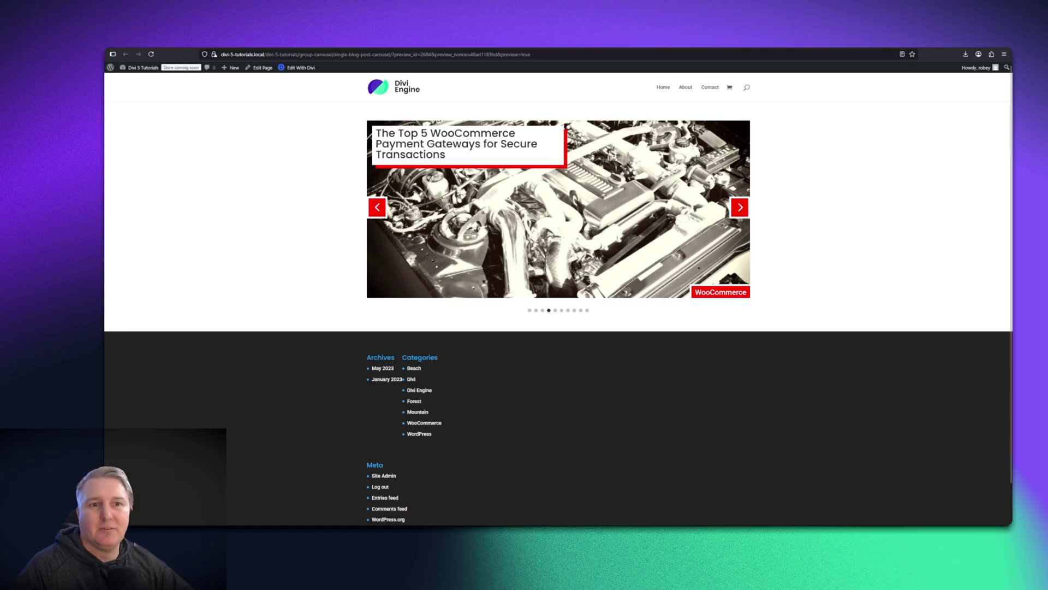
Set the carousel Group's Link URL to the dynamic Loop Link so each slide opens its post.
key(ctrl+w)
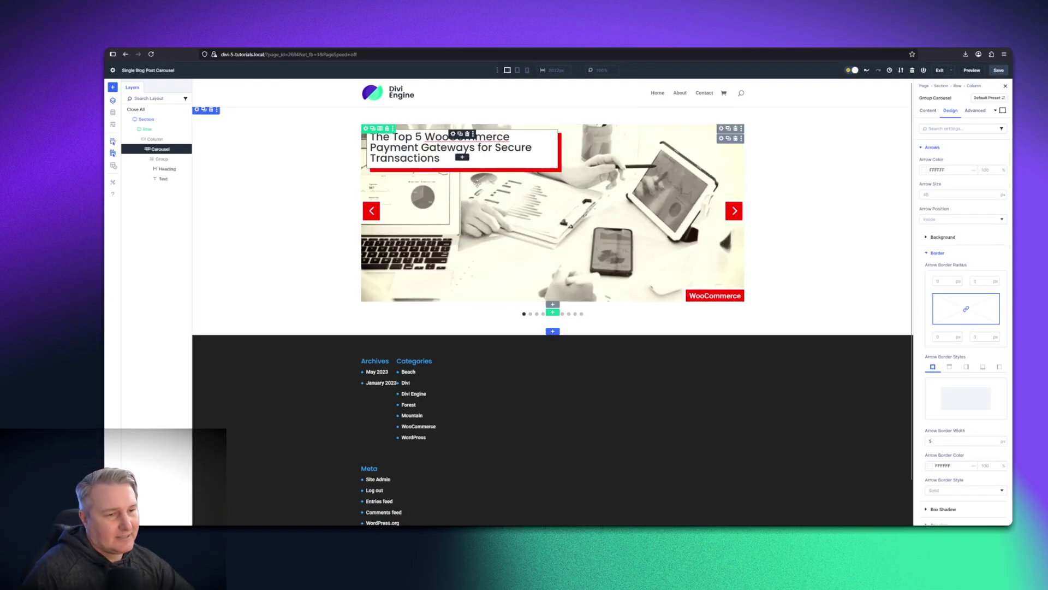
click(159, 149)
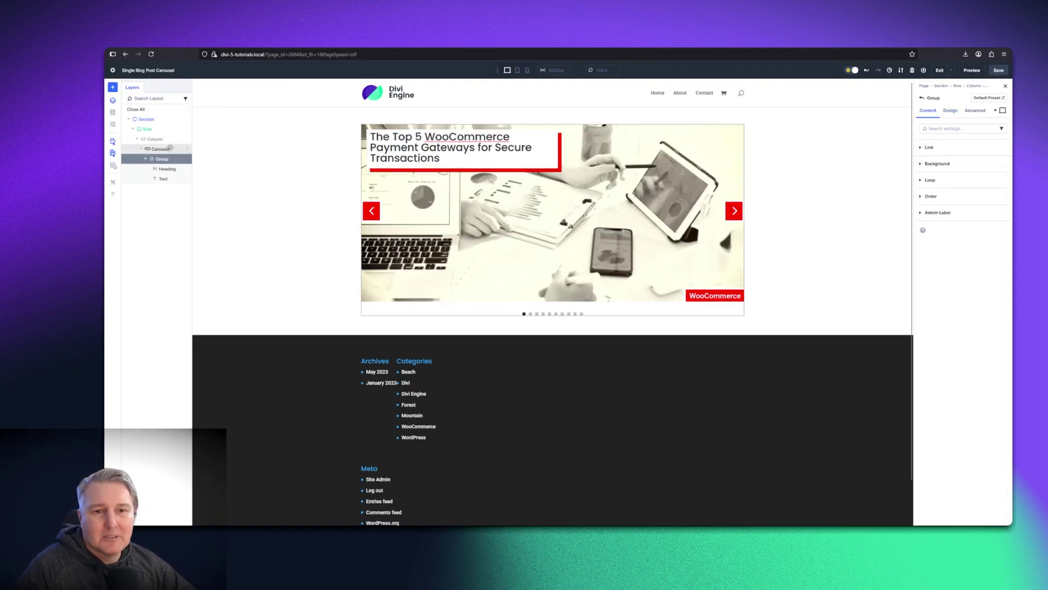
click(157, 158)
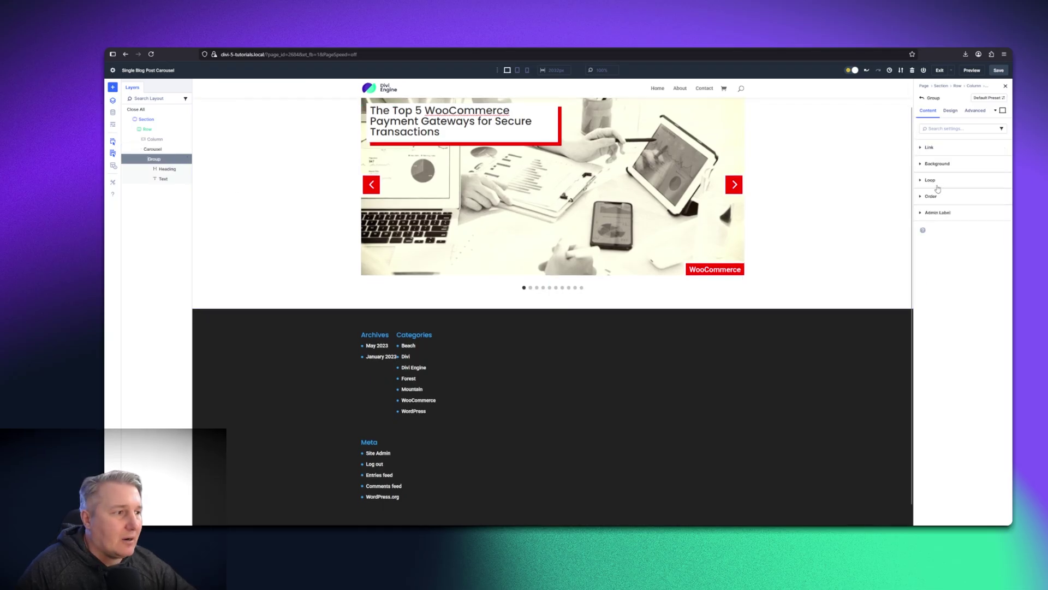
click(935, 147)
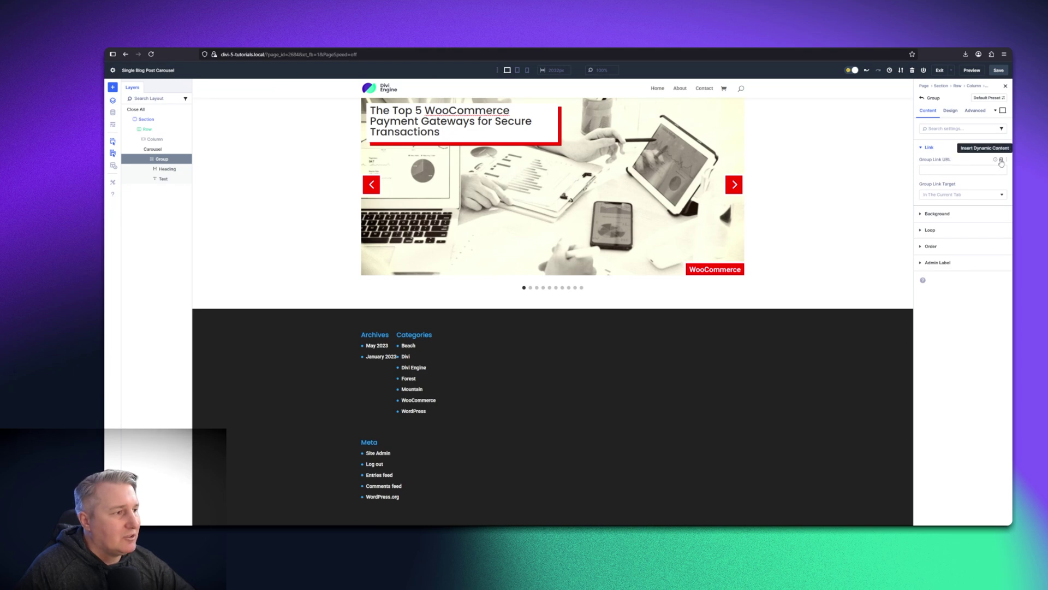
click(1001, 161)
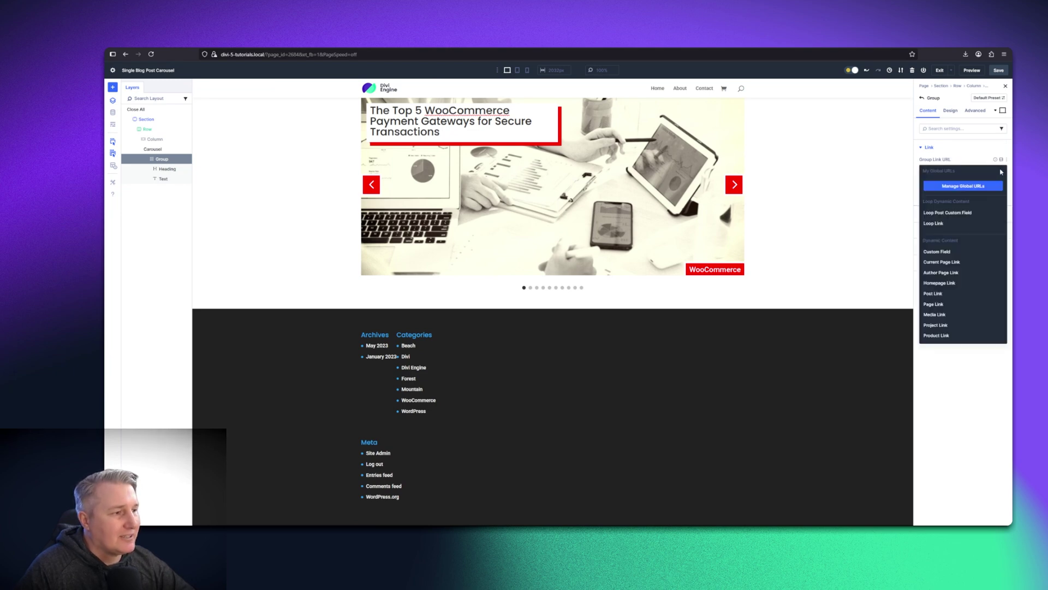
click(976, 222)
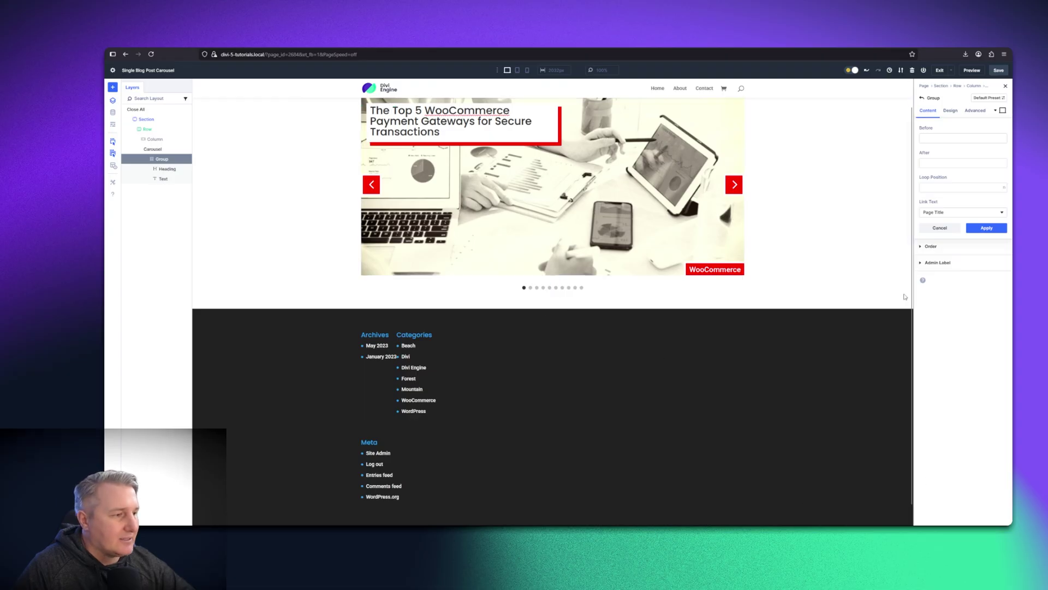
click(991, 229)
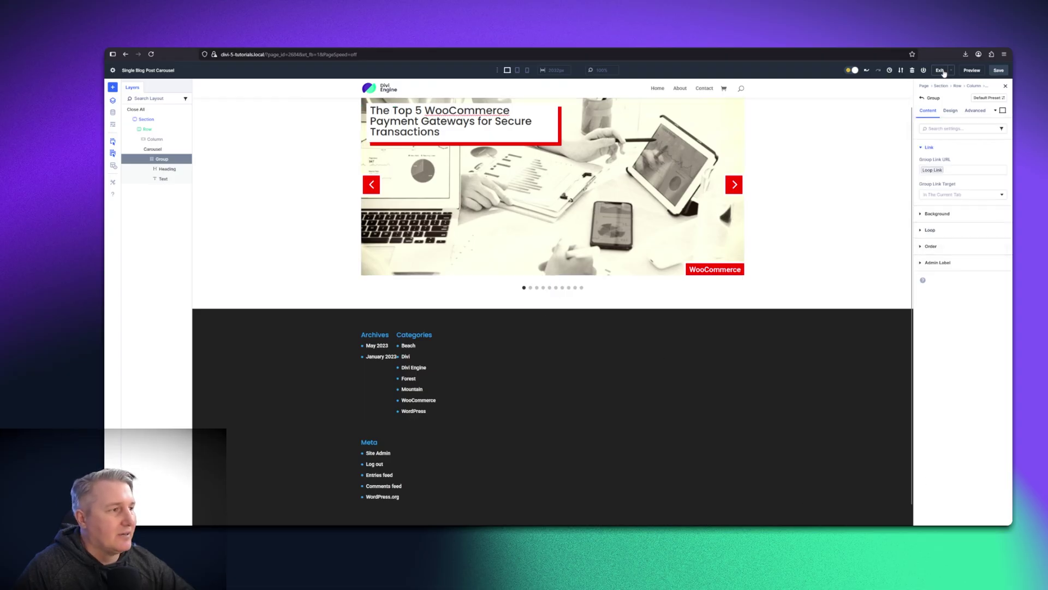
click(998, 70)
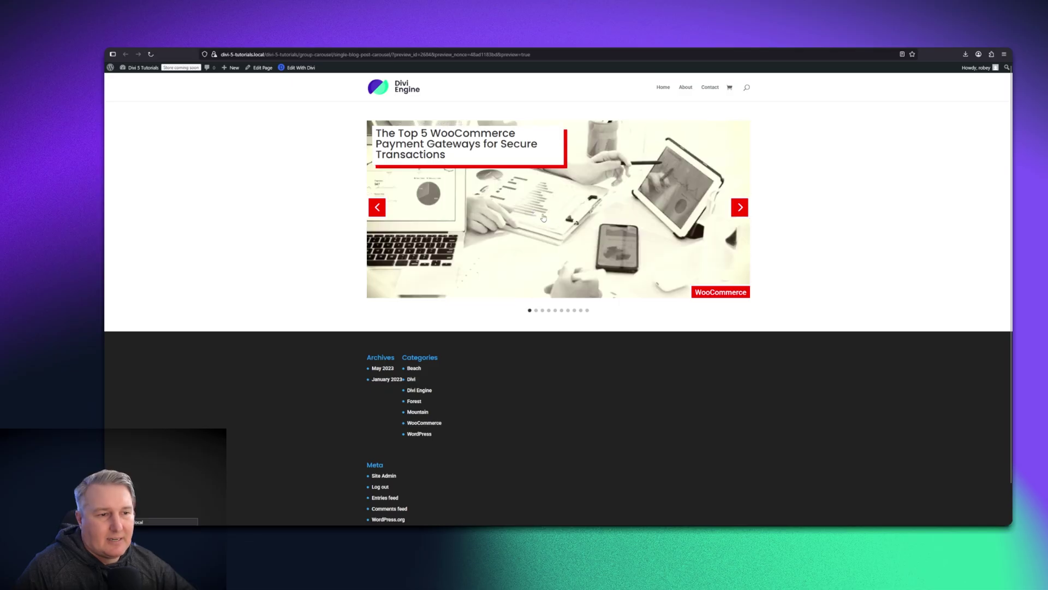
Open The Top 5 WooCommerce Payment Gateways post from its slide, then go back.
click(544, 218)
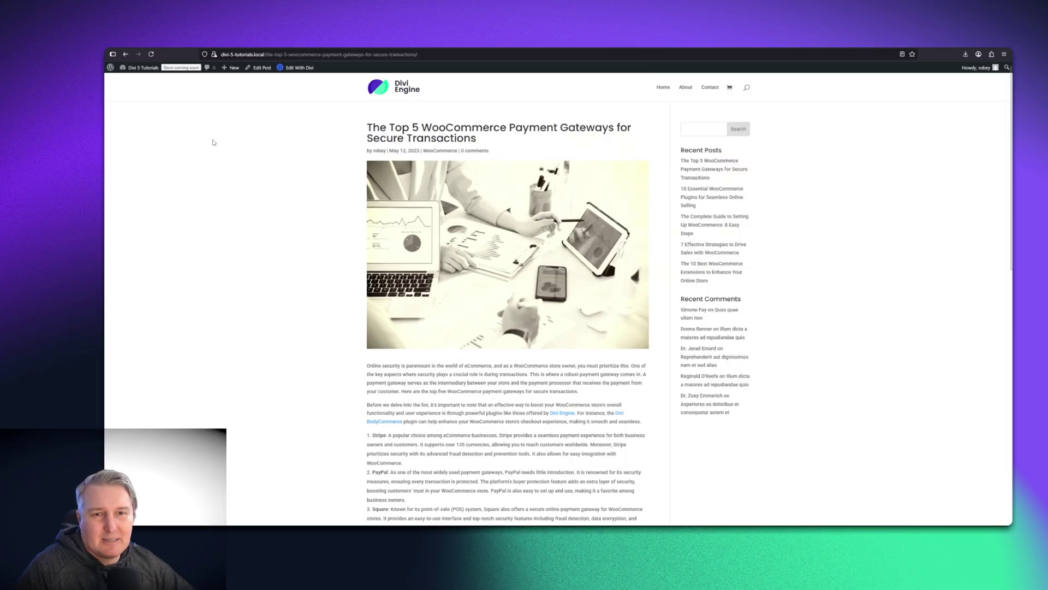
click(125, 53)
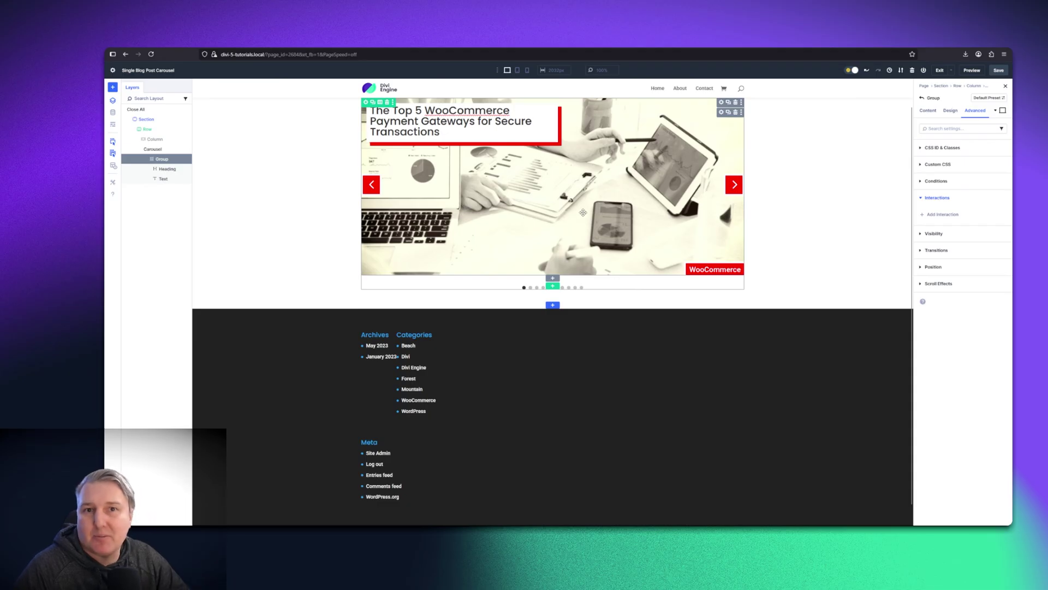
Add a Circular background gradient to the Group with Place Gradient Above Background Image enabled.
click(928, 111)
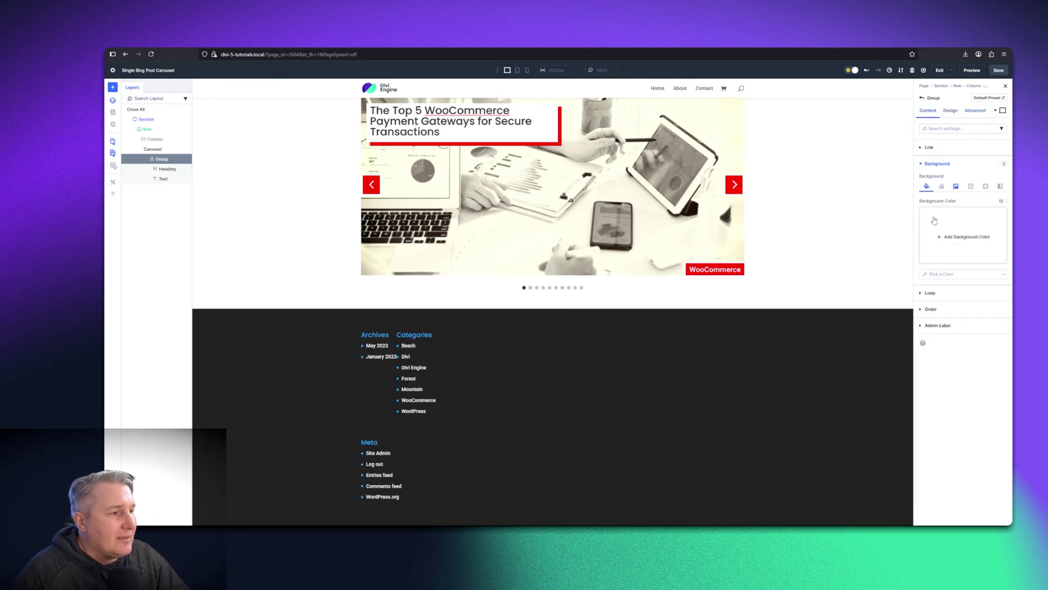
click(956, 187)
click(927, 187)
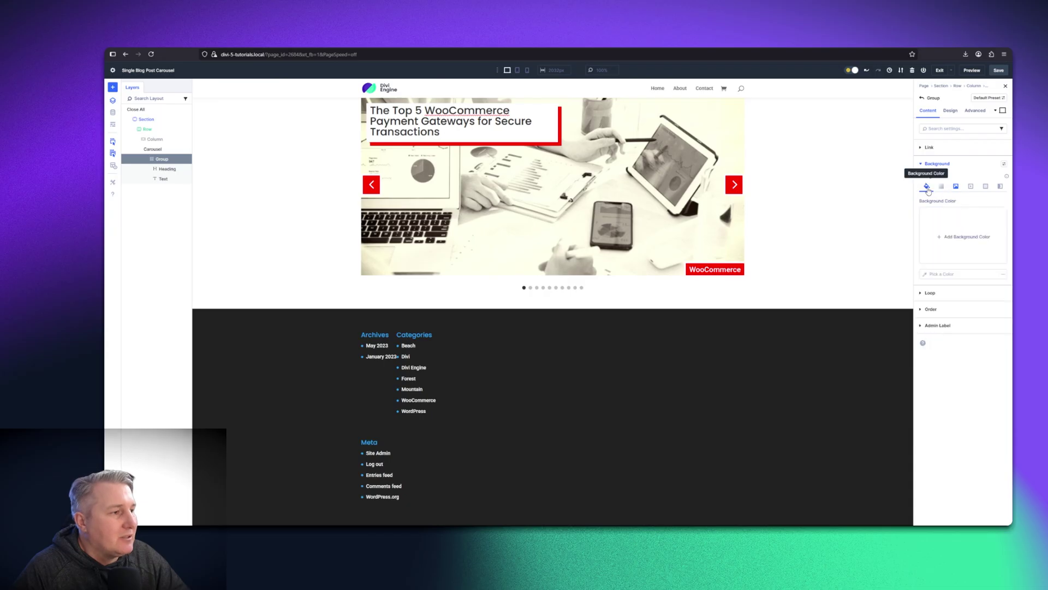
click(995, 112)
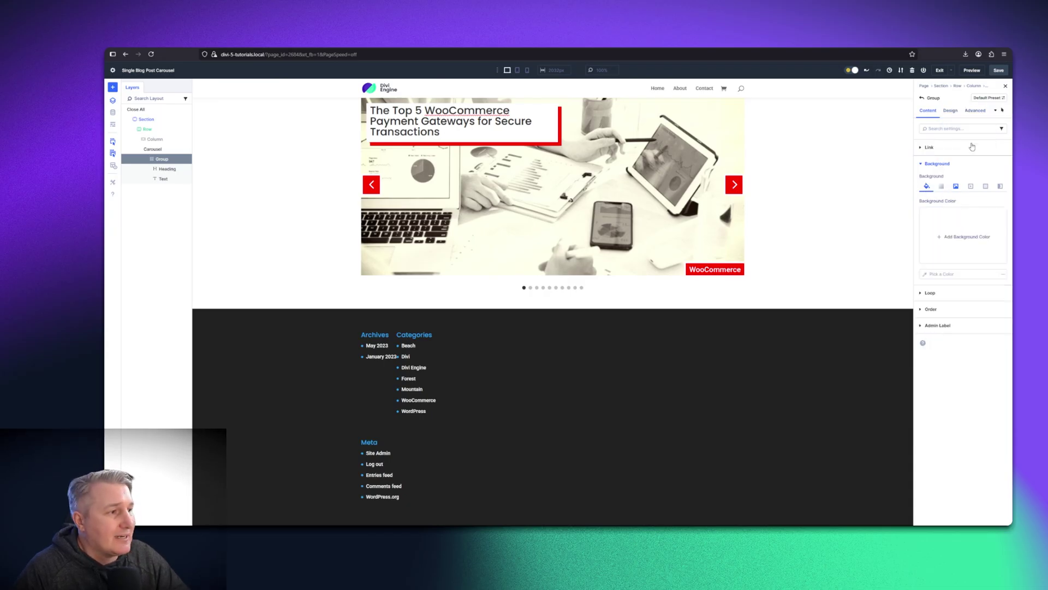
click(940, 188)
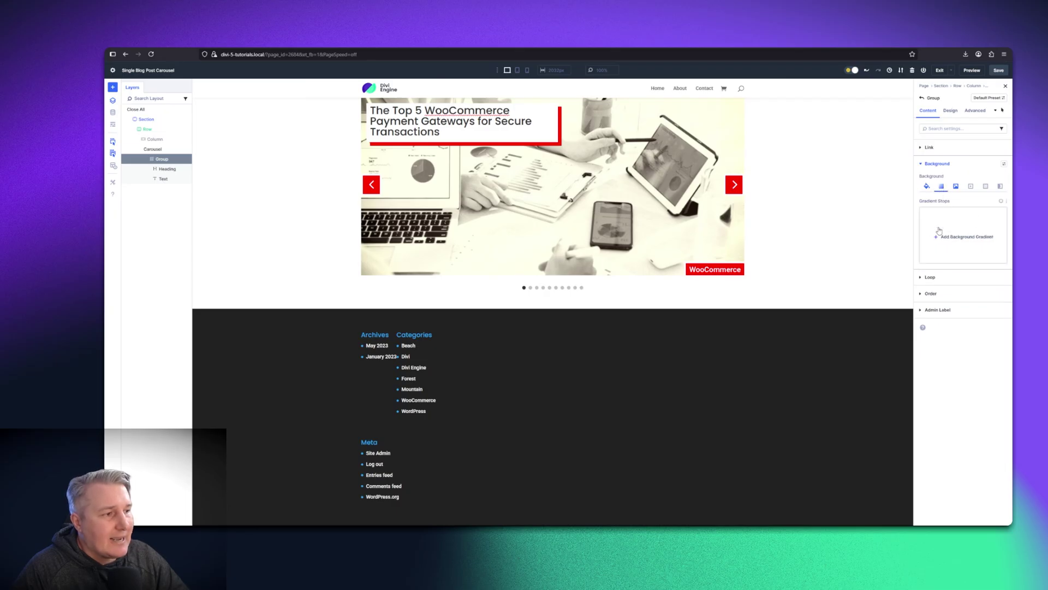
click(951, 234)
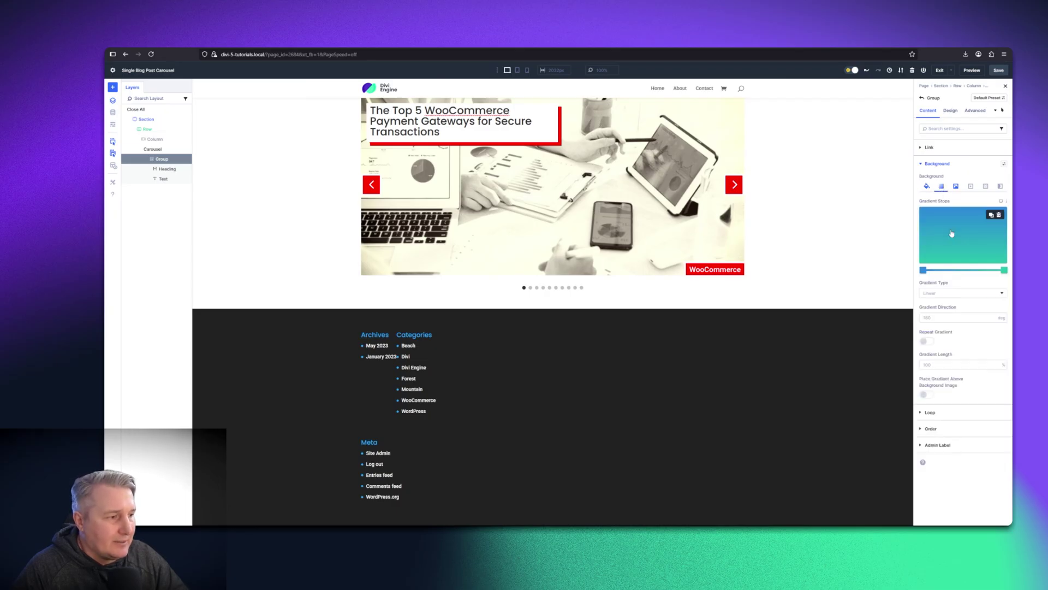
click(933, 297)
click(936, 310)
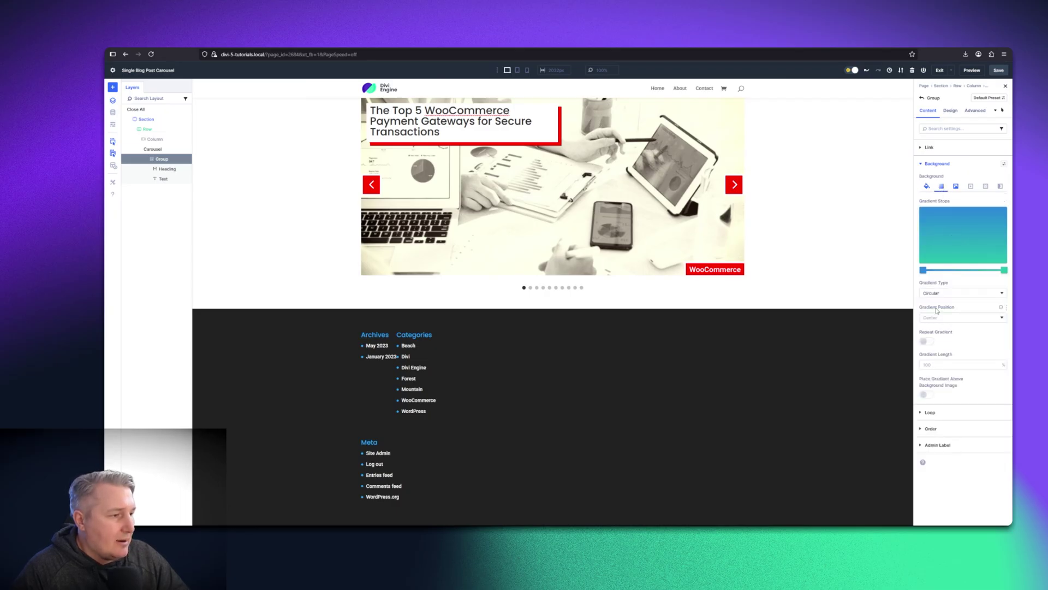
click(924, 394)
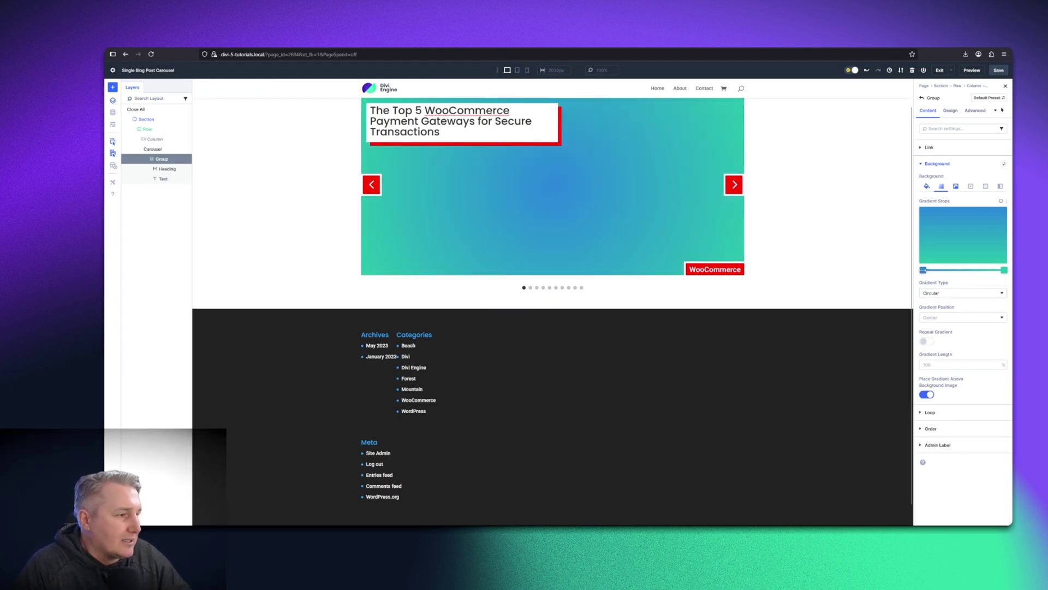
Set the inner gradient stop to black 000000 at 0 opacity.
click(923, 270)
drag(841, 240, 774, 286)
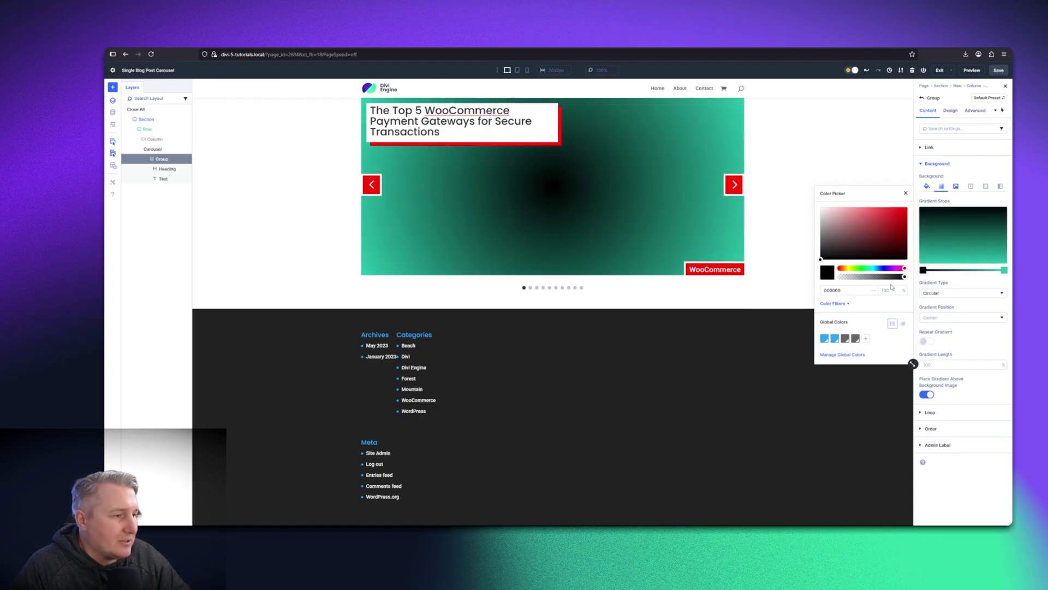
drag(904, 276, 839, 276)
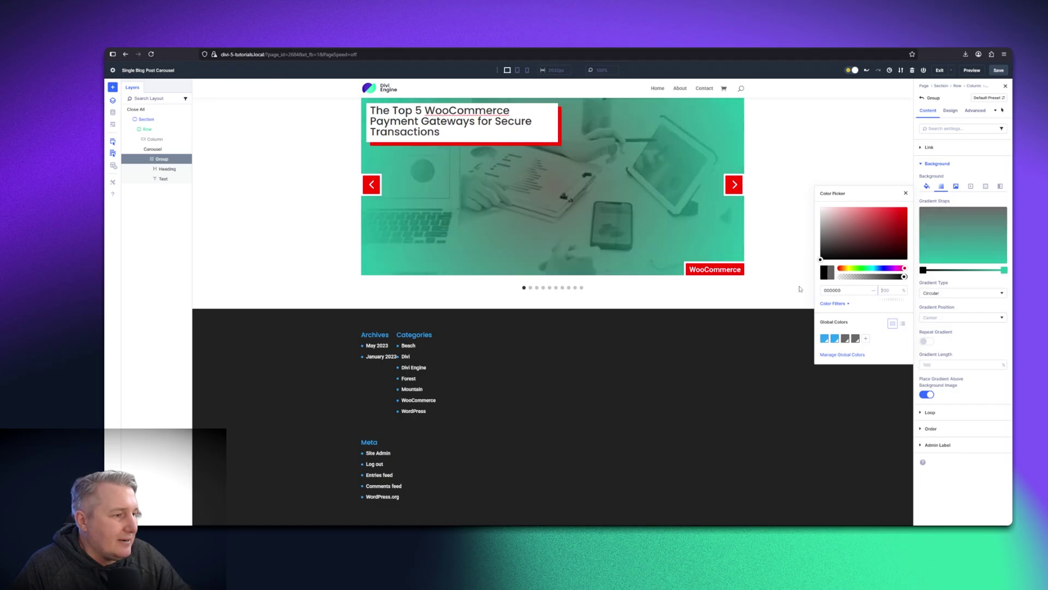
click(1005, 270)
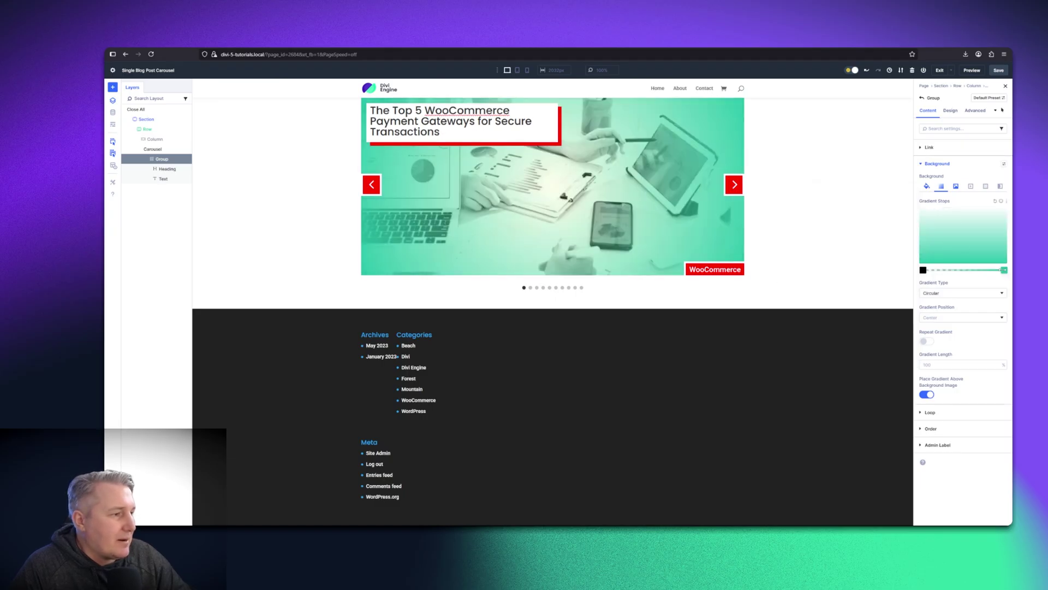
Set the outer gradient stop to black 000000 at 58 opacity and save the page.
click(1005, 270)
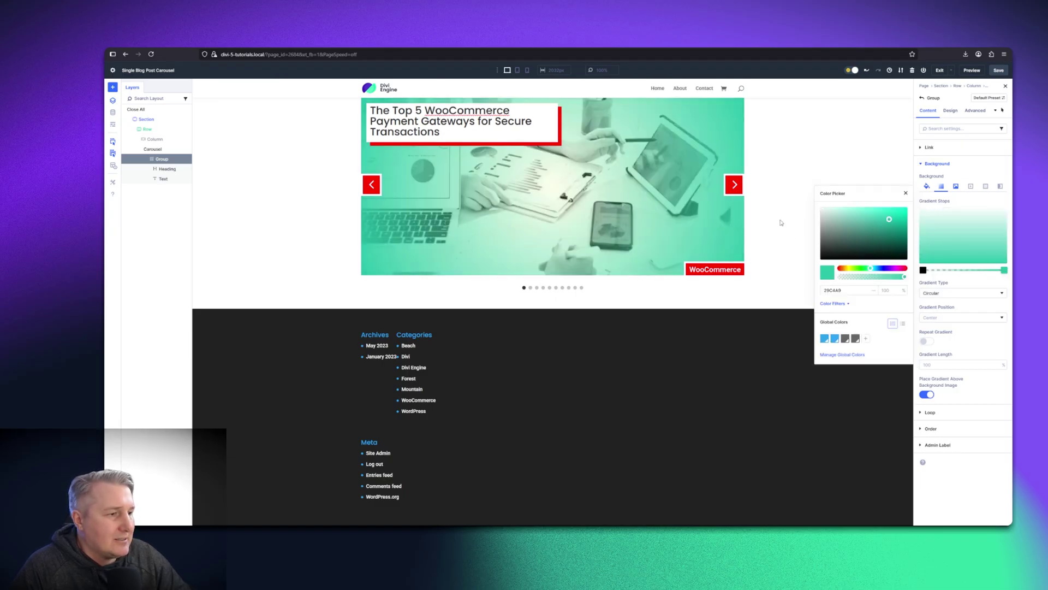
click(855, 338)
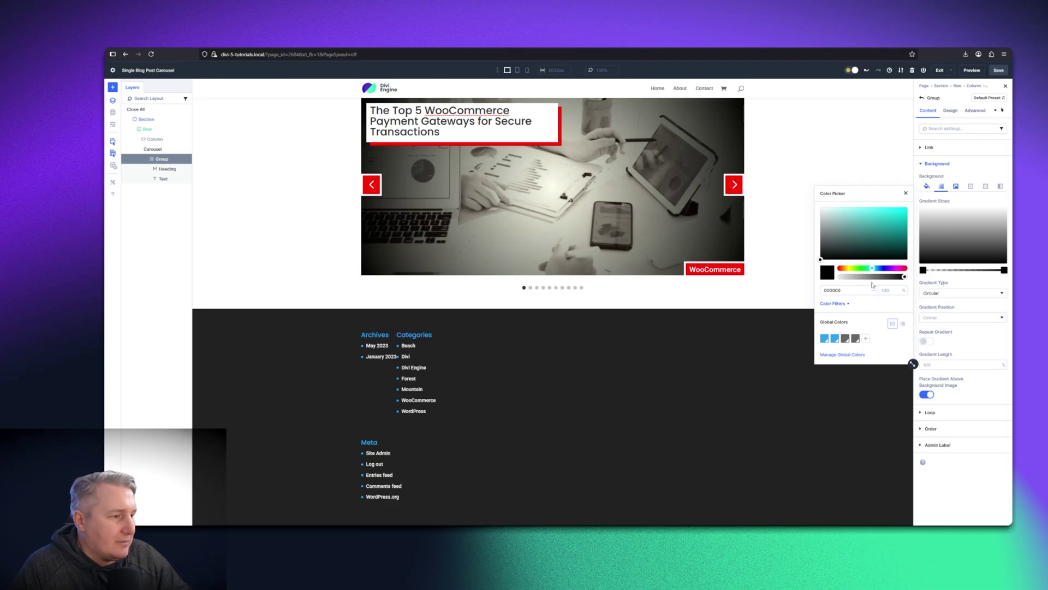
click(865, 277)
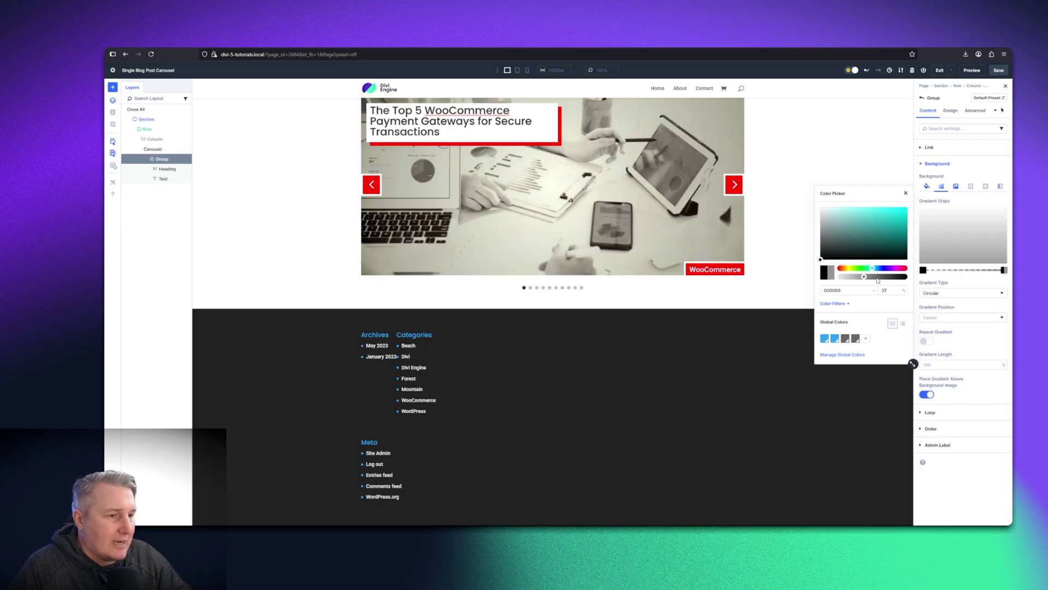
click(877, 276)
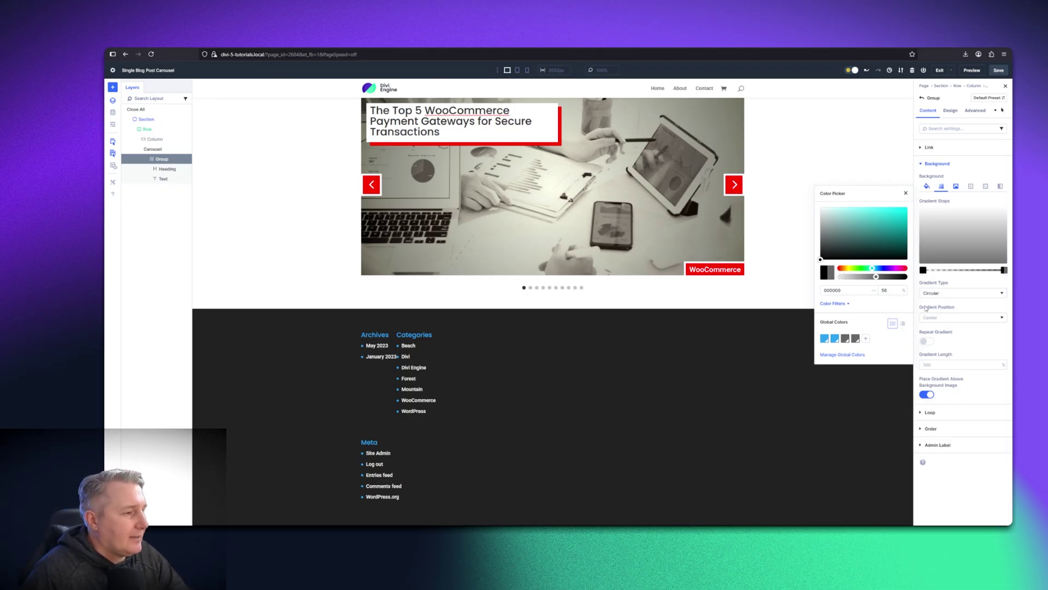
click(963, 374)
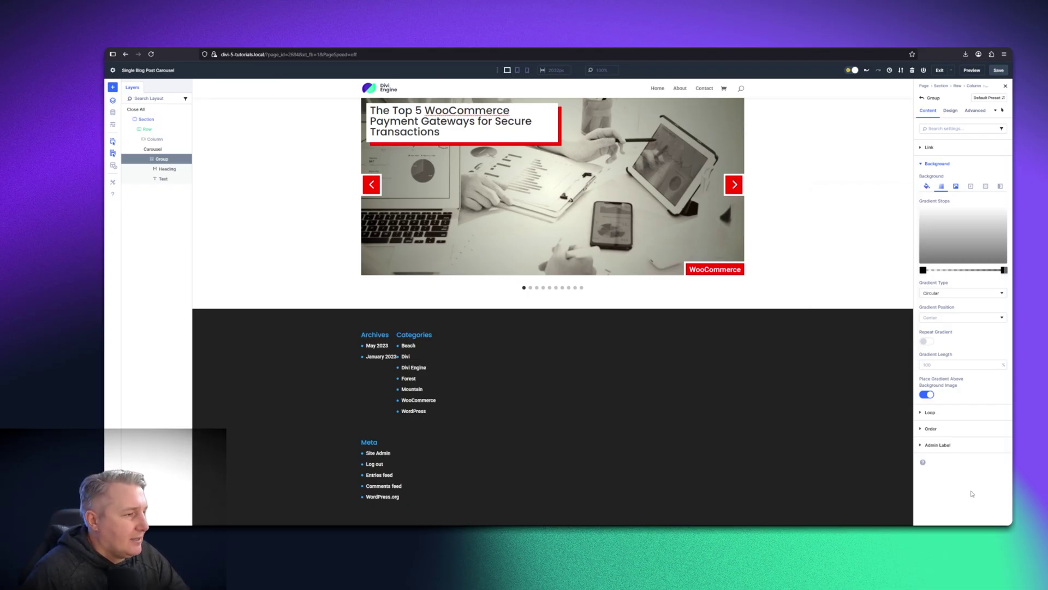
click(999, 71)
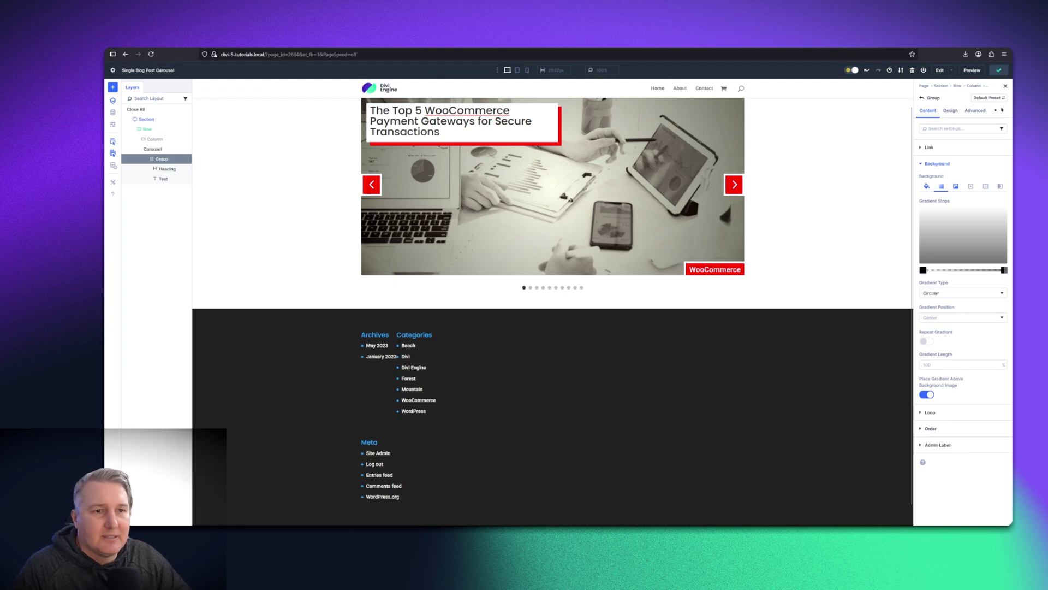
Open the page's front-end preview from the Divi toolbar.
click(972, 70)
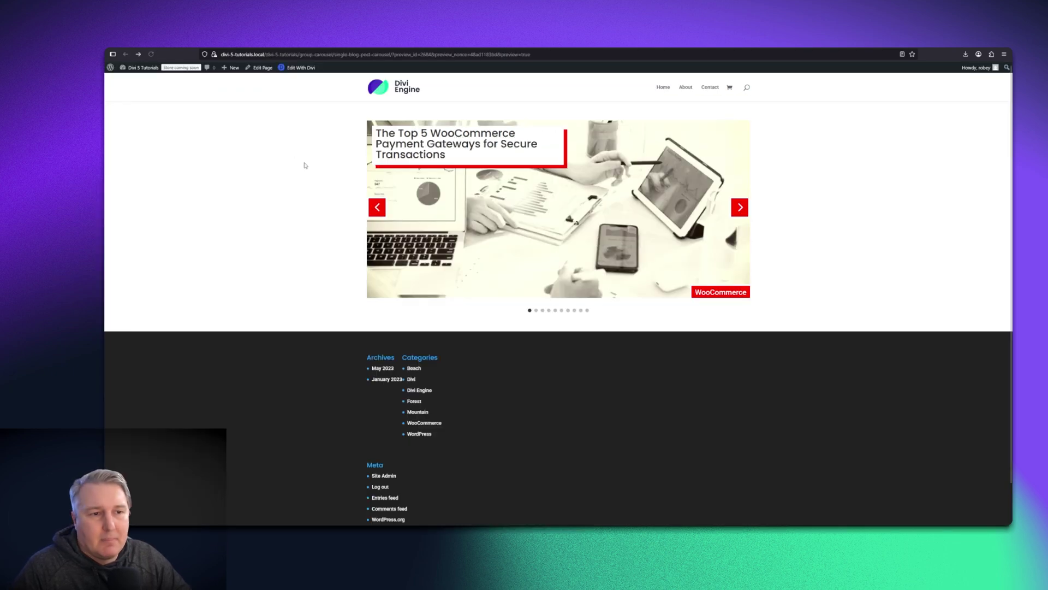